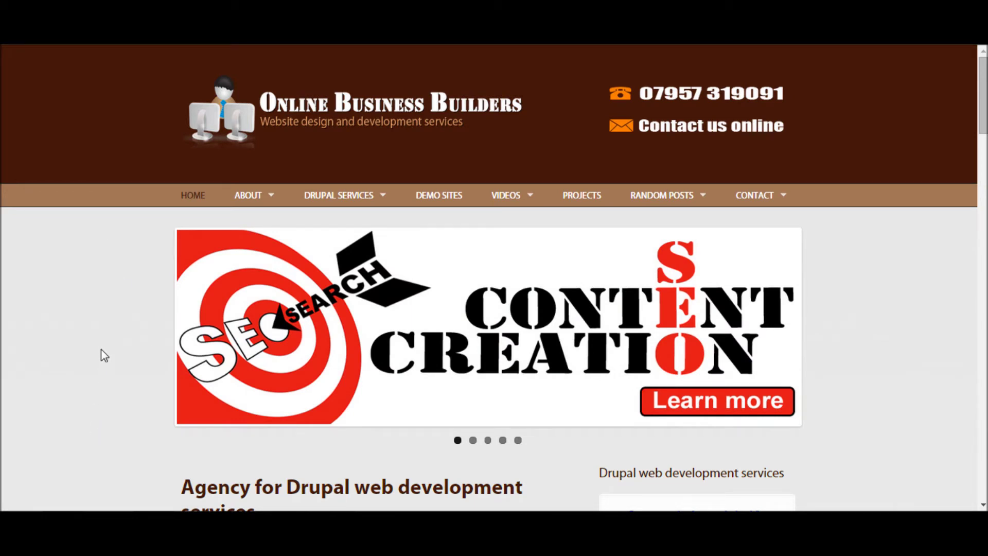
Step: Switch to the Chrome window showing the Test gallery page with its three images
key("alt+Tab")
key("alt+Tab")
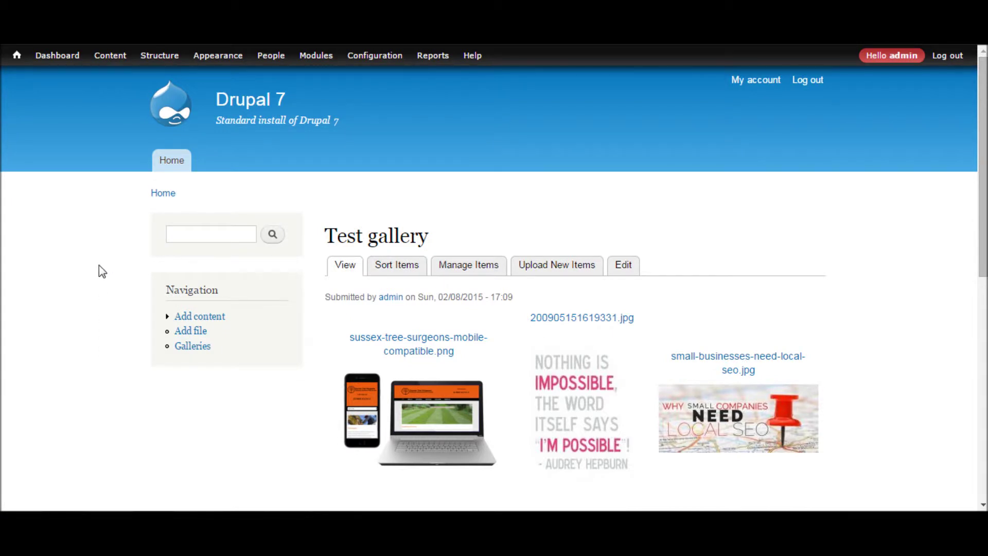
mouse_move(116, 61)
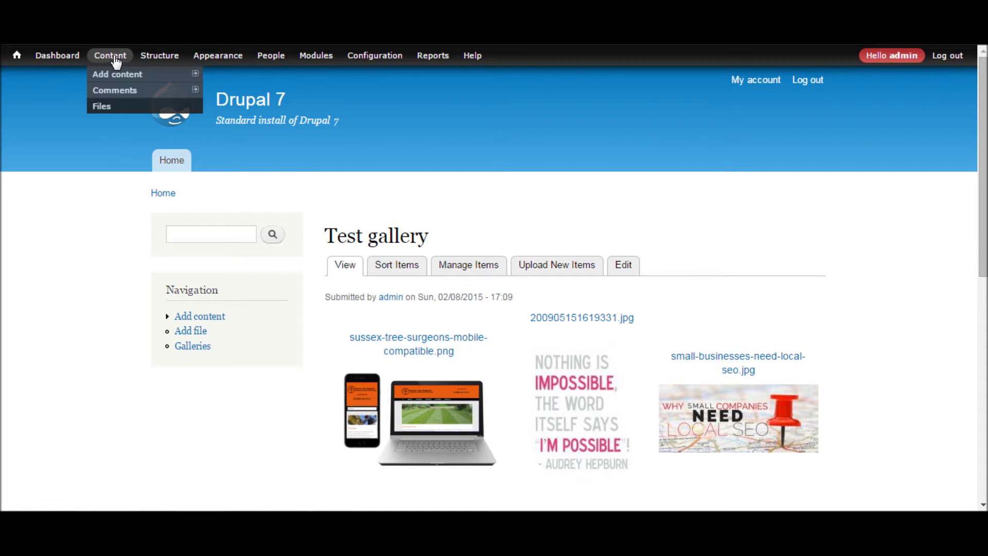
mouse_move(133, 80)
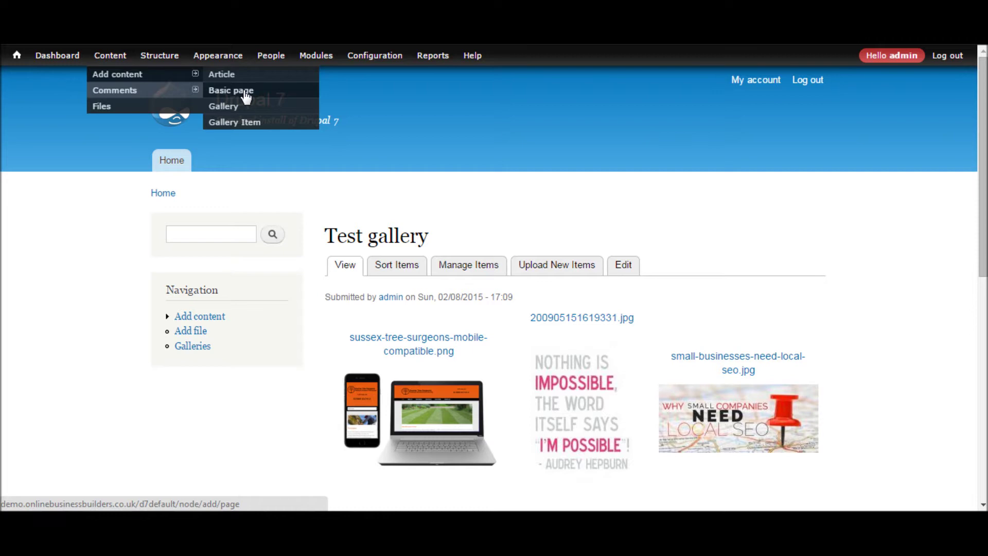
mouse_move(166, 58)
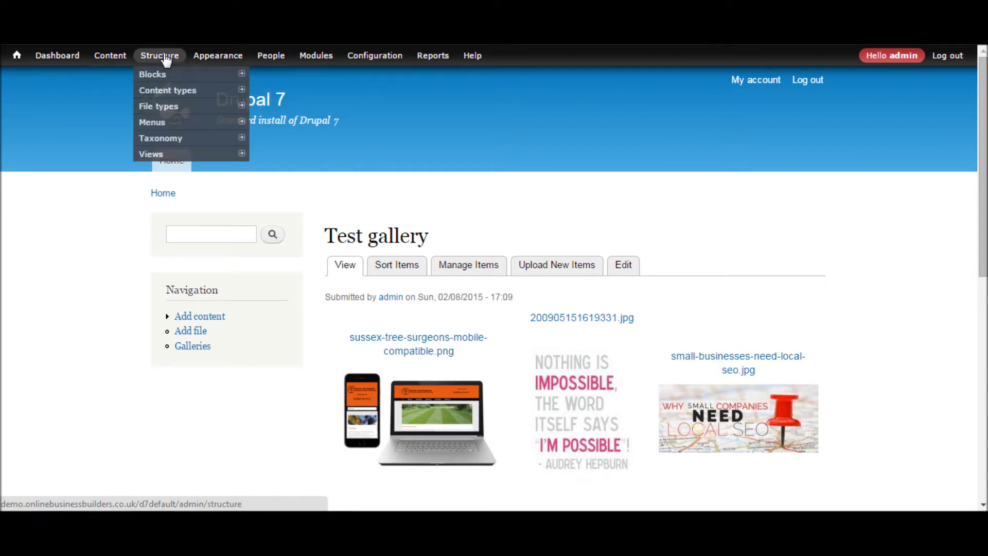
Step: Add a 'Page gallery item' content type with 'Promoted to front page' unticked, and save it
mouse_move(167, 91)
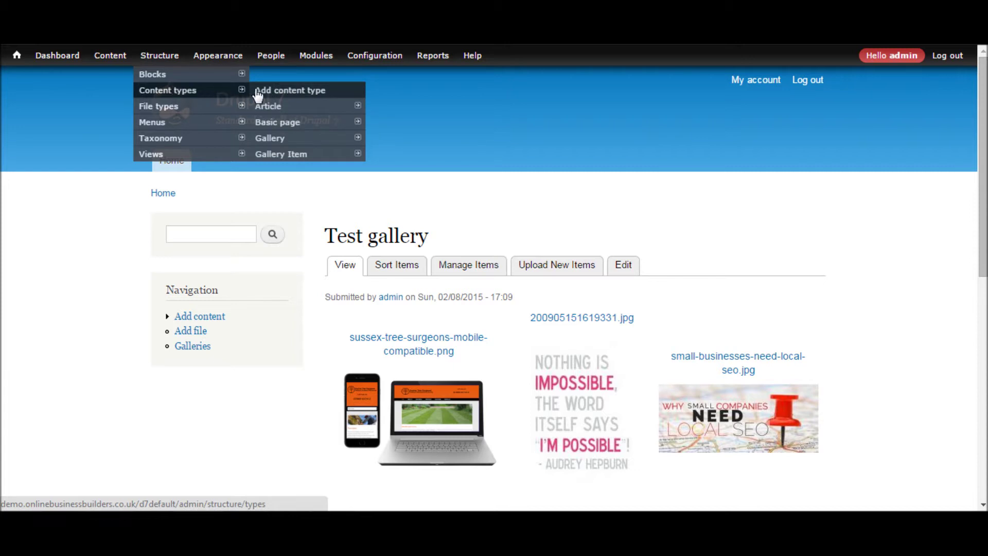
left_click(324, 96)
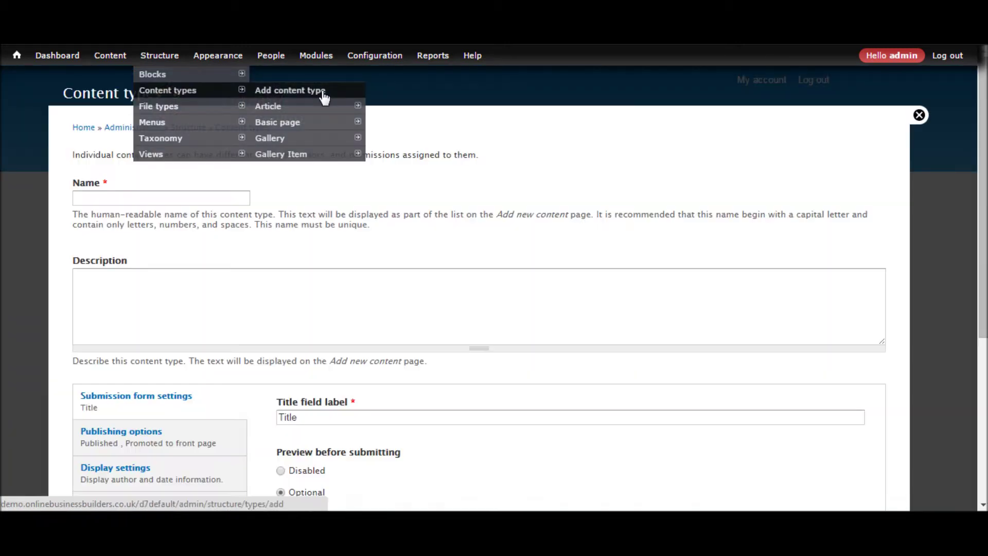
left_click(85, 201)
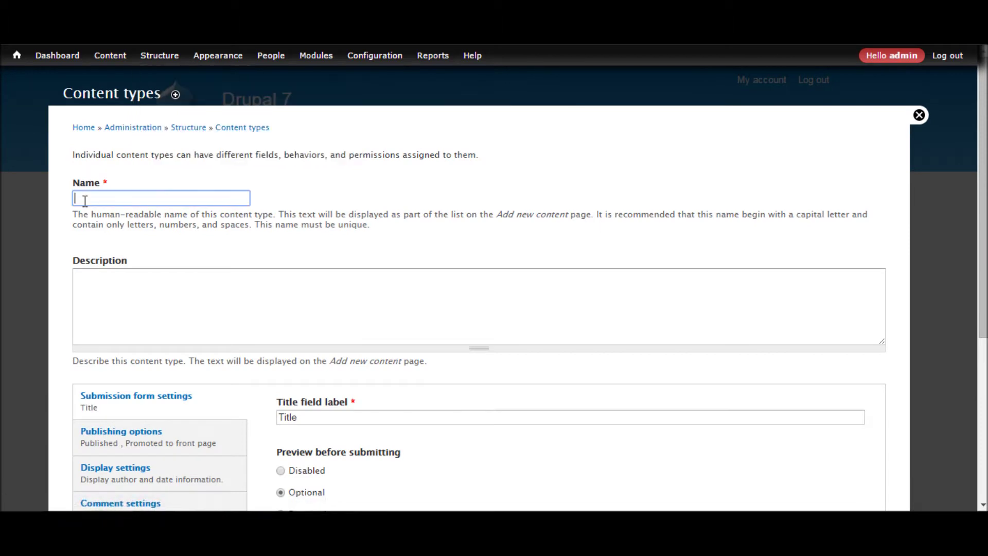
type("Page ")
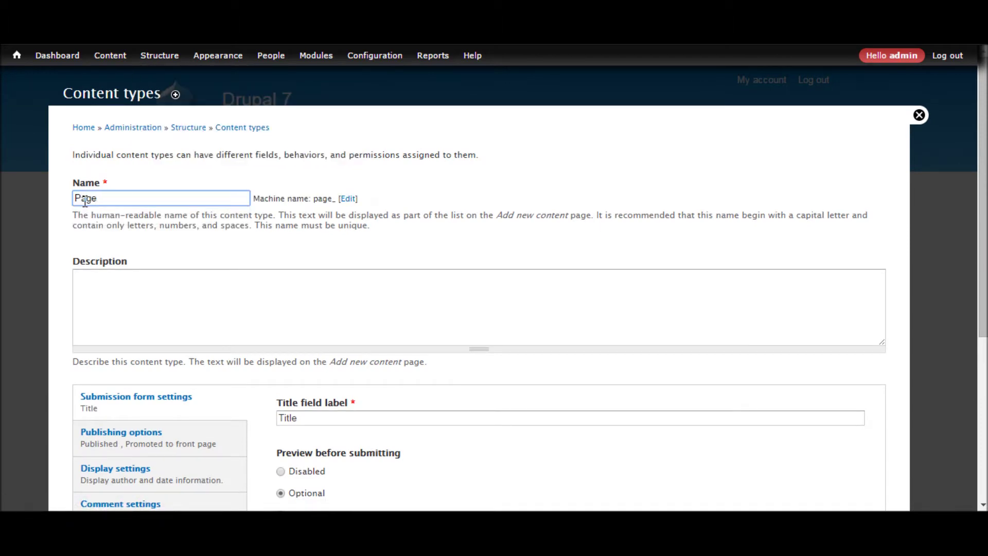
type("gallery ")
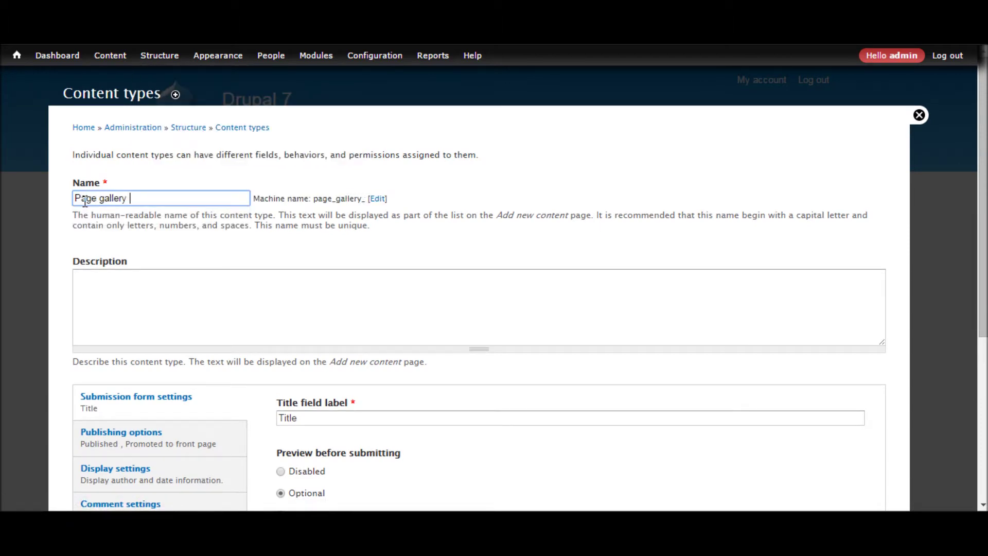
type("item")
left_click(115, 252)
scroll(232, 257, "down", 4)
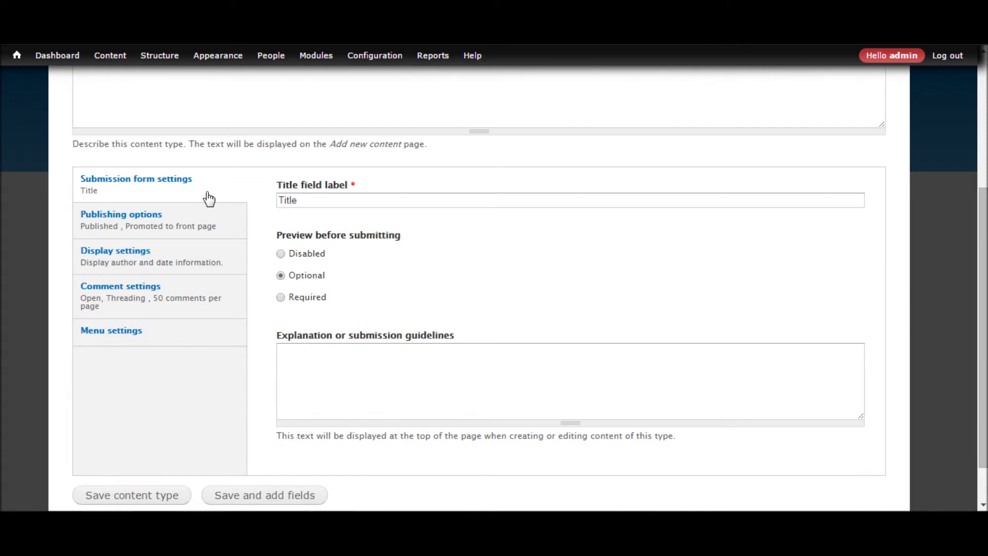
left_click(198, 223)
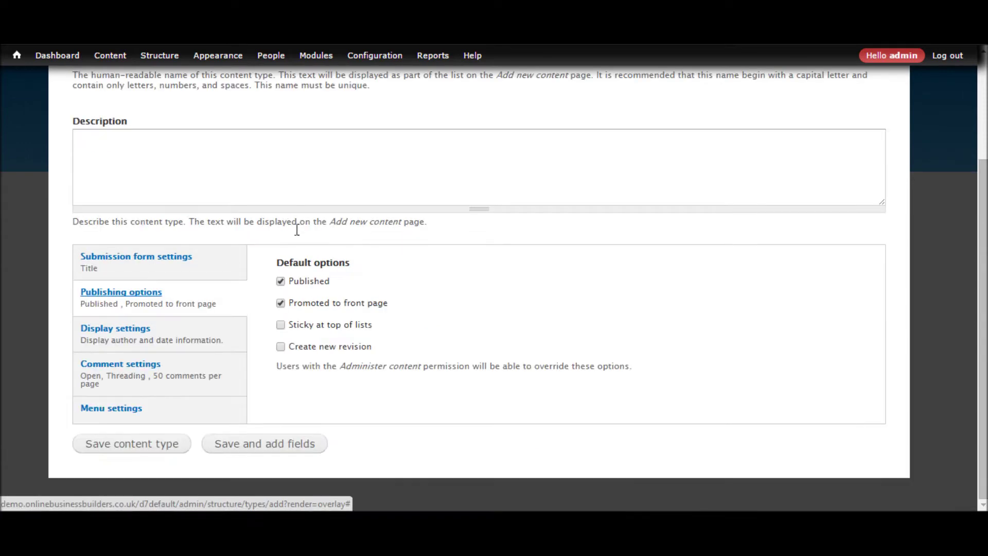
left_click(315, 304)
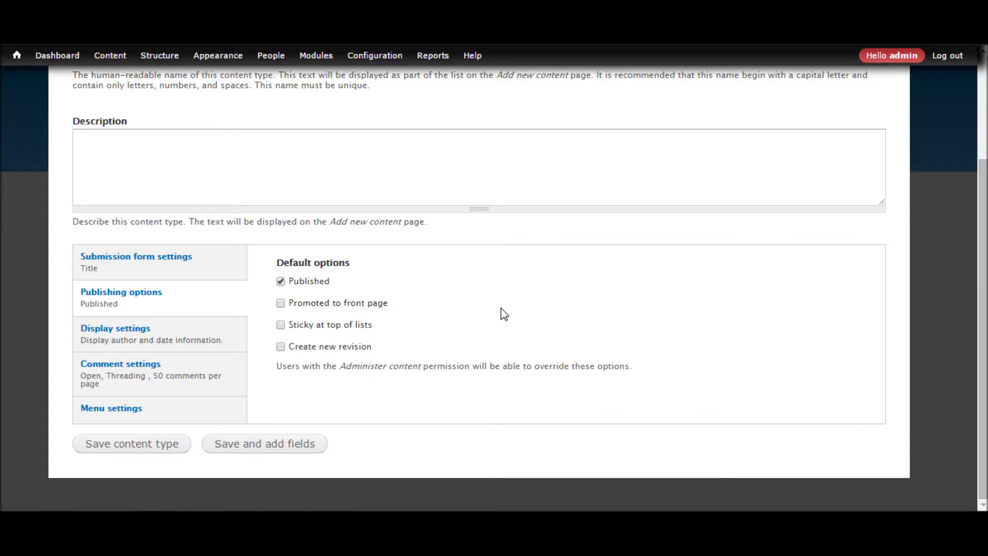
left_click(134, 445)
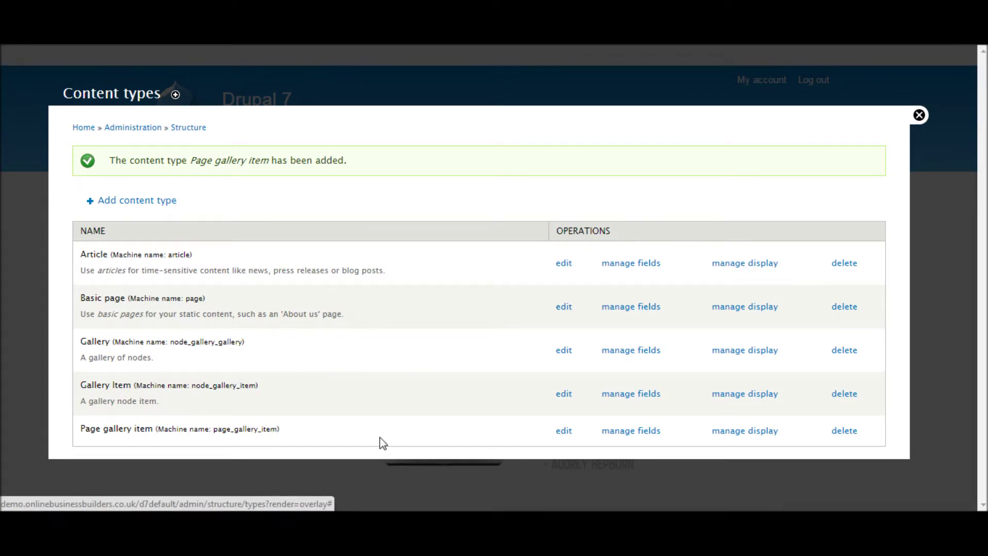
Step: In Page gallery item's fields, add a File-type field labelled 'Page gallery item'
left_click(634, 431)
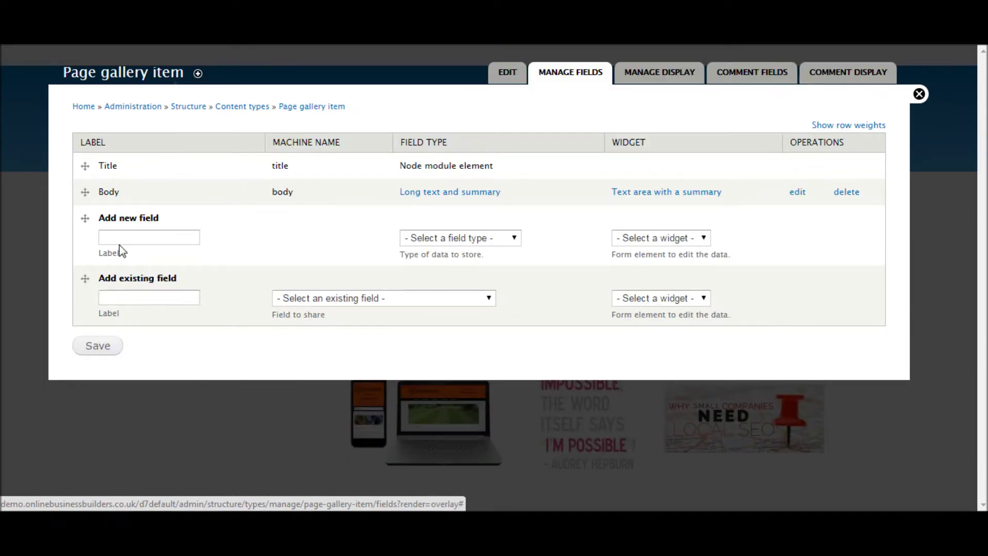
left_click(122, 239)
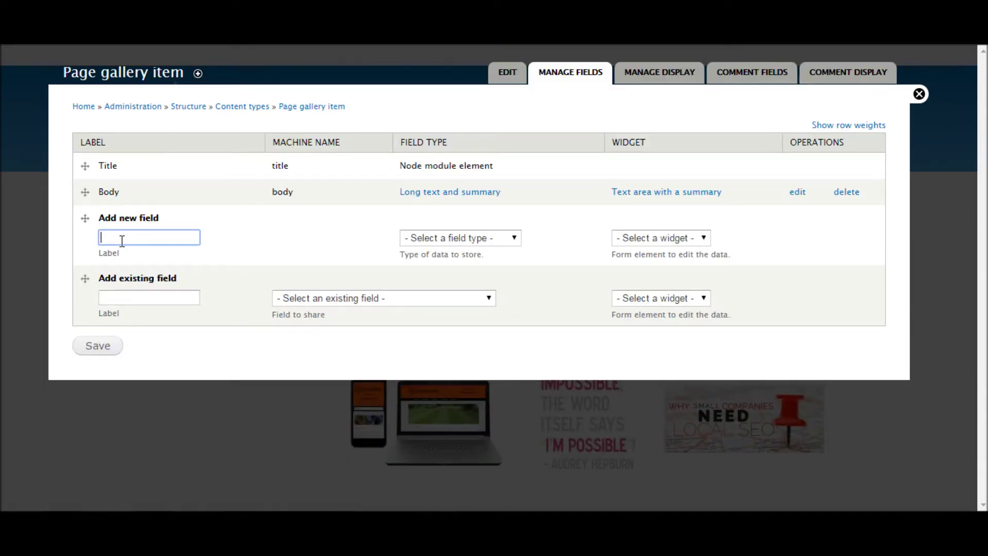
type("Page gallery item")
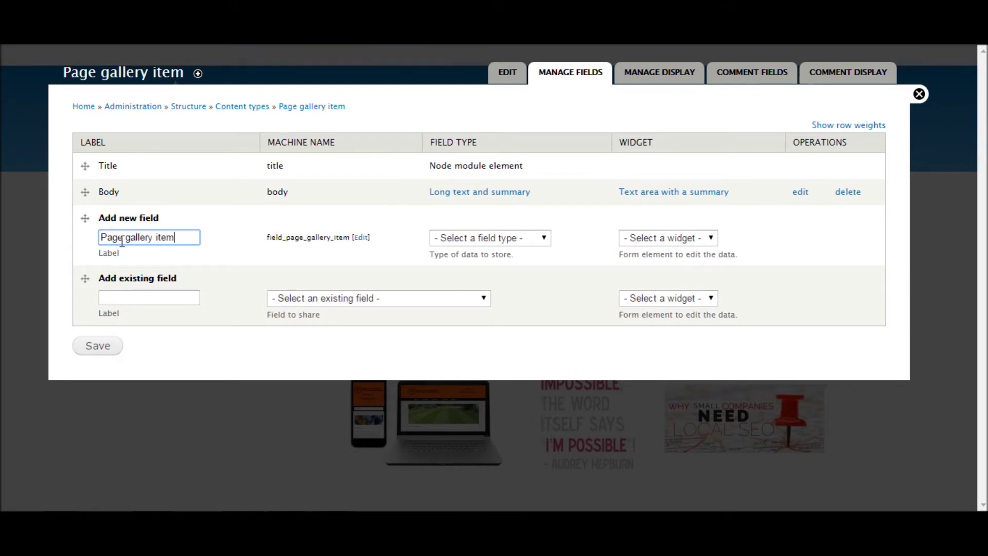
key("BackSpace")
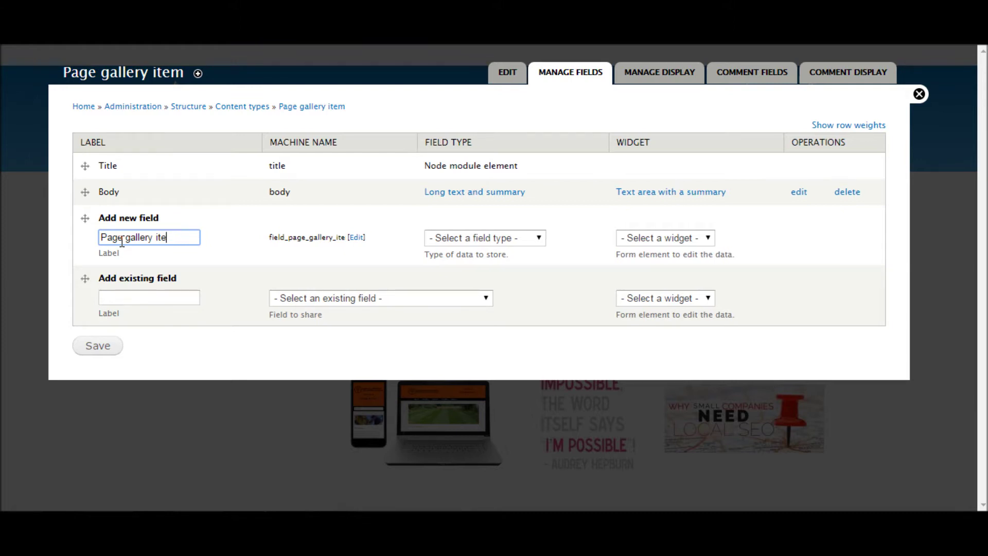
type("m")
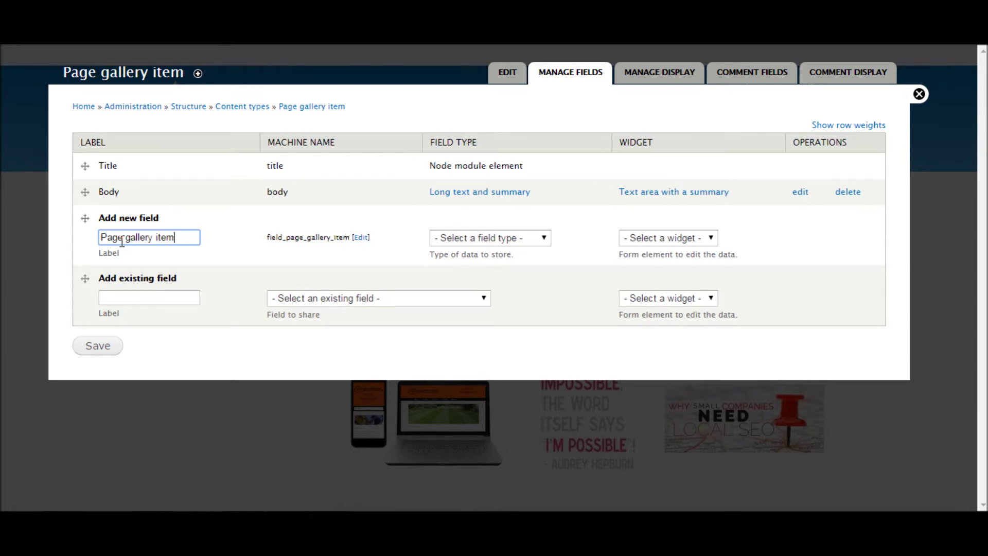
left_click(314, 258)
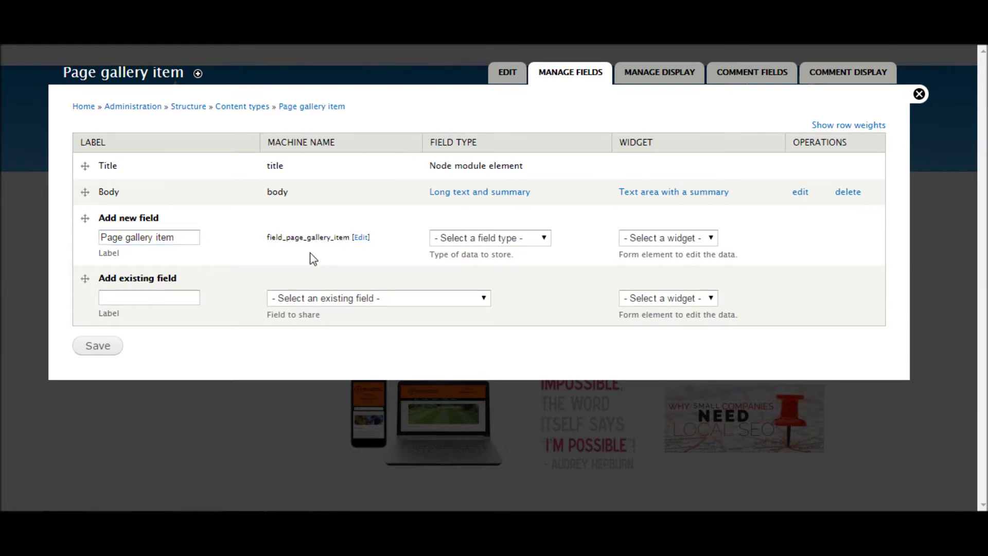
left_click(506, 239)
left_click(493, 302)
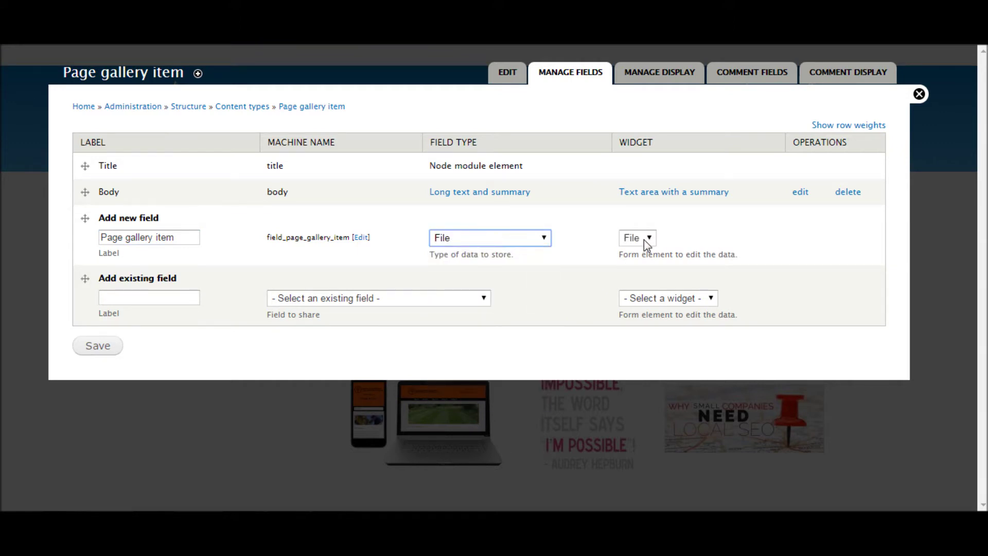
left_click(104, 347)
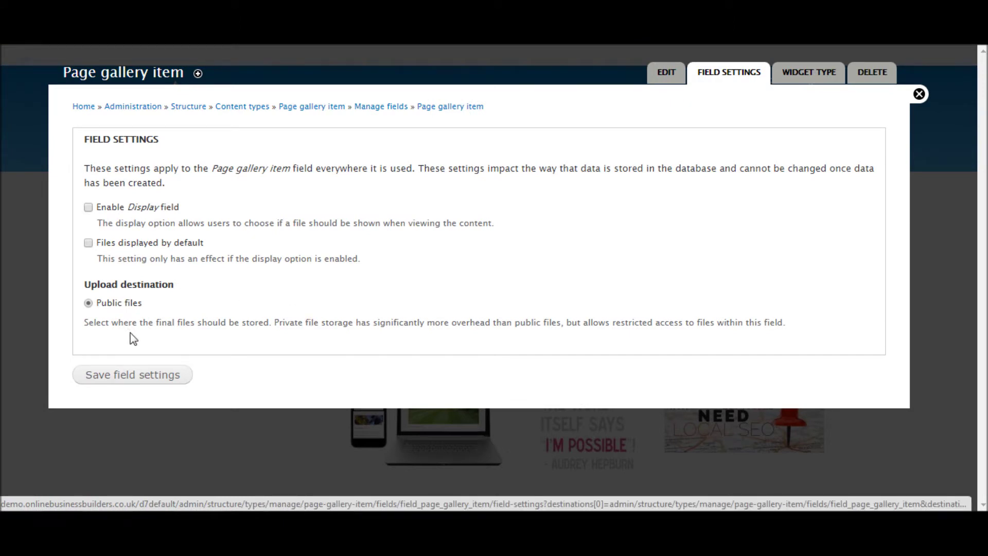
Step: Keep public file storage, make the field required, and allow only jpg, jpeg, gif, png
left_click(134, 380)
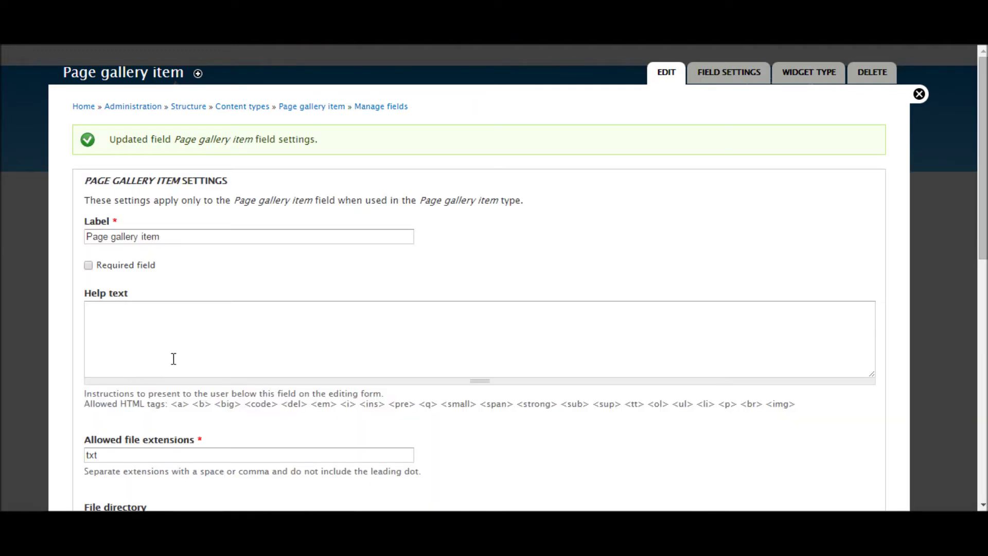
scroll(173, 364, "down", 1)
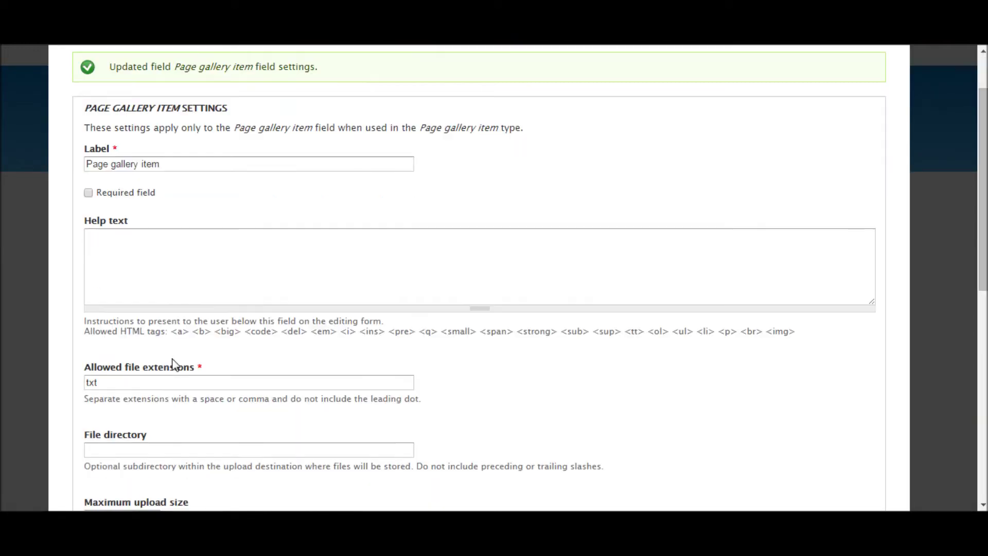
left_click(124, 193)
scroll(243, 295, "down", 1)
scroll(245, 301, "down", 2)
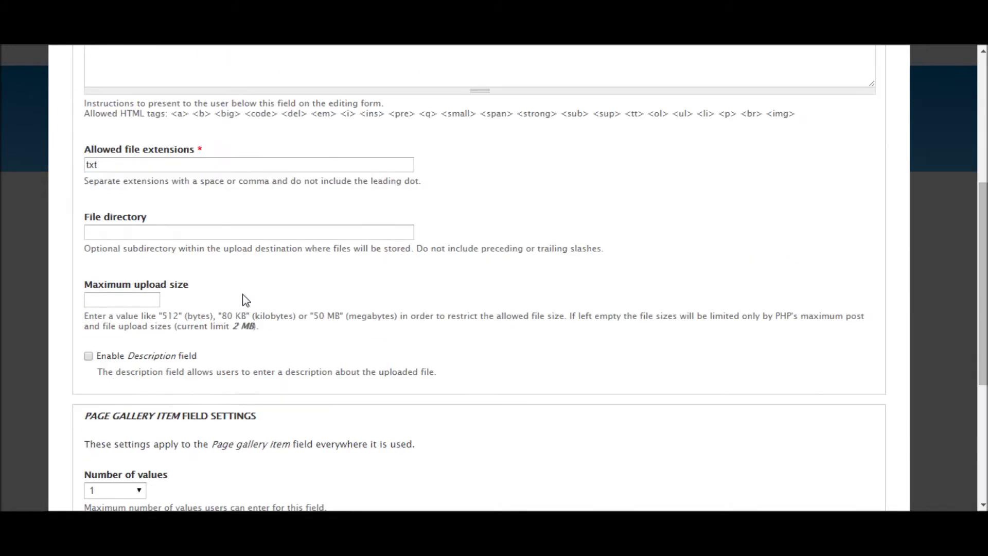
left_click(129, 164)
scroll(242, 347, "up", 1)
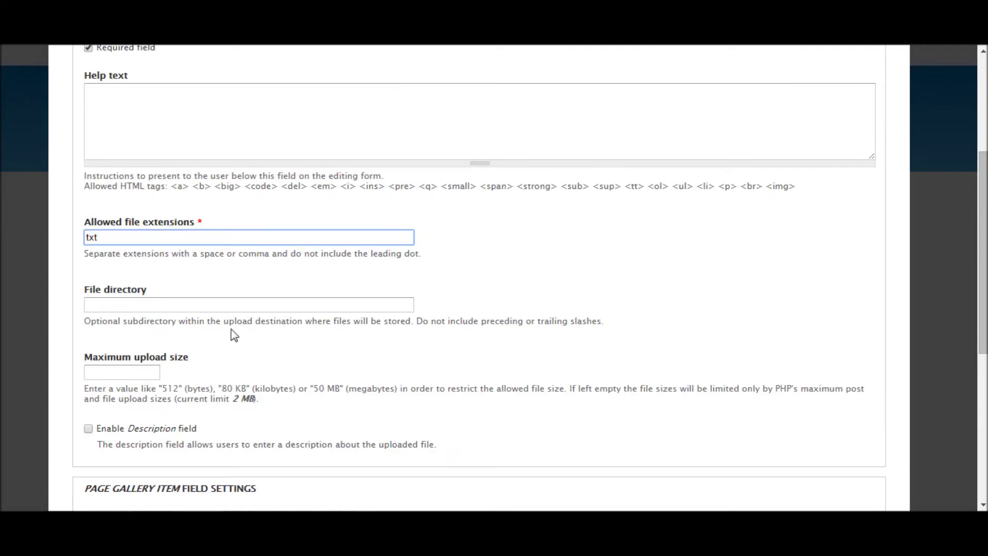
double_click(144, 243)
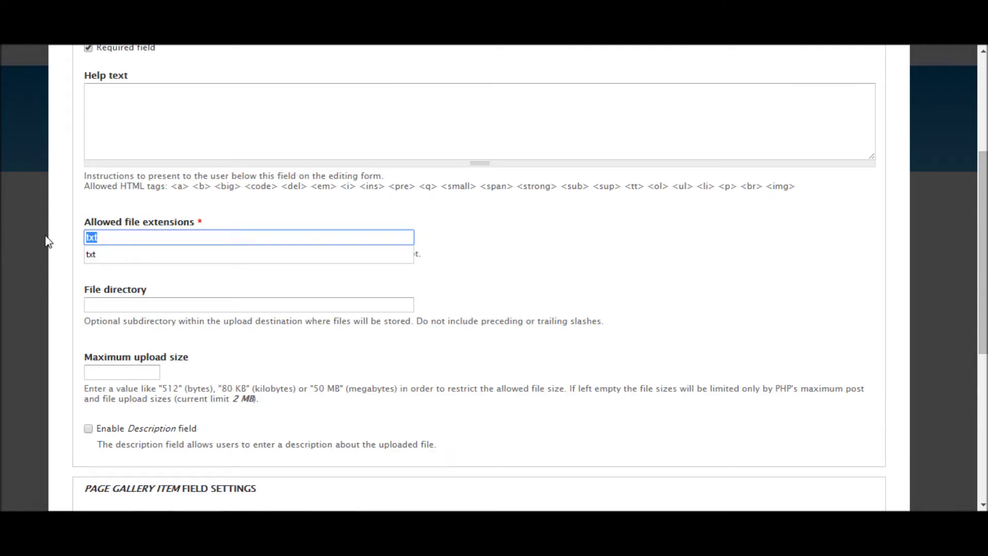
type("jpg, jpeg, gif, png")
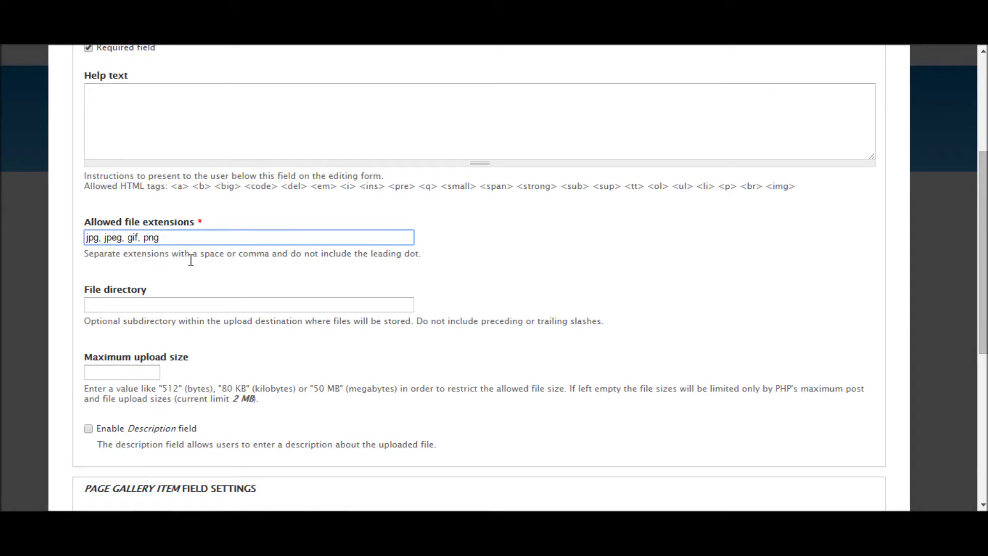
scroll(190, 261, "down", 1)
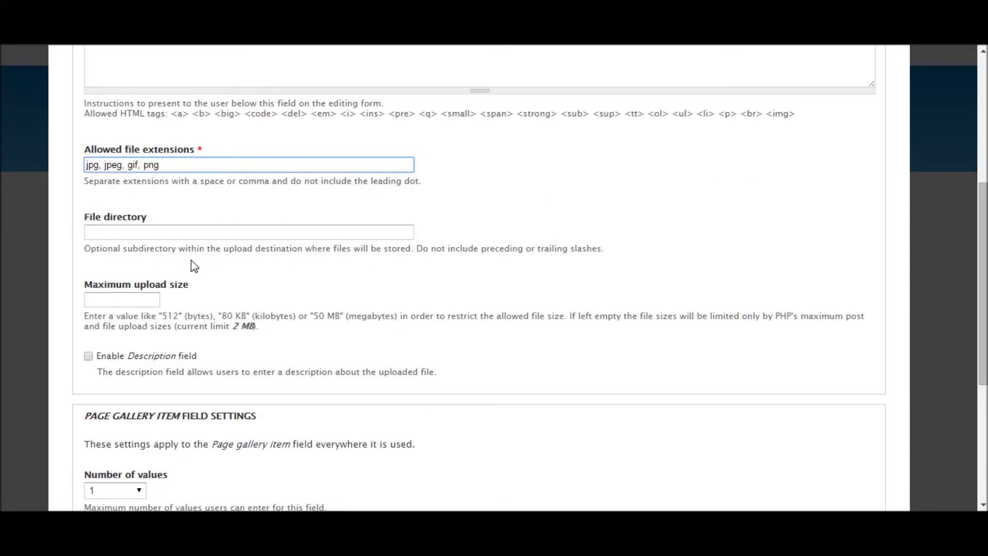
Step: Set the file directory to 'page-gallery-items' and save the field settings
left_click(167, 231)
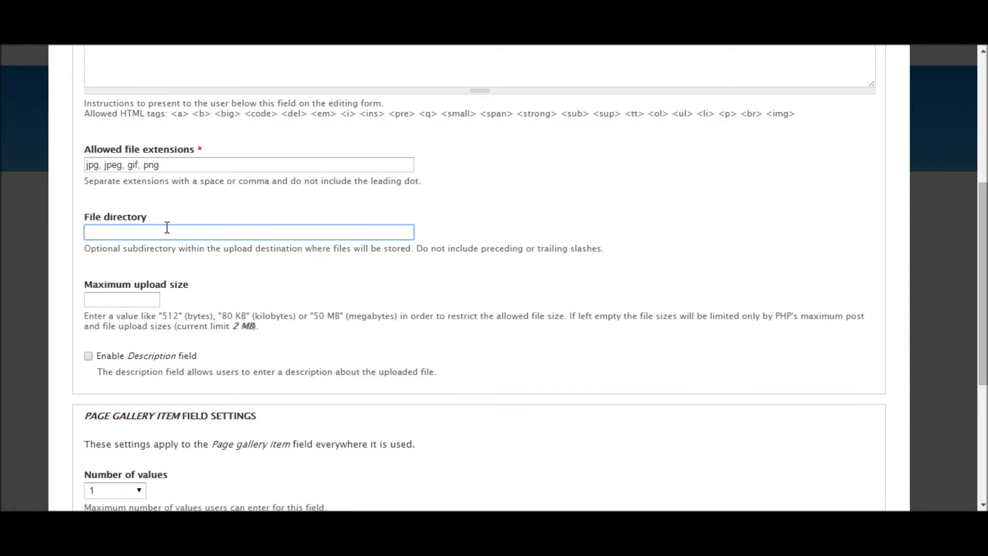
type("page-galery-items")
left_click(121, 232)
type("l")
scroll(418, 276, "down", 3)
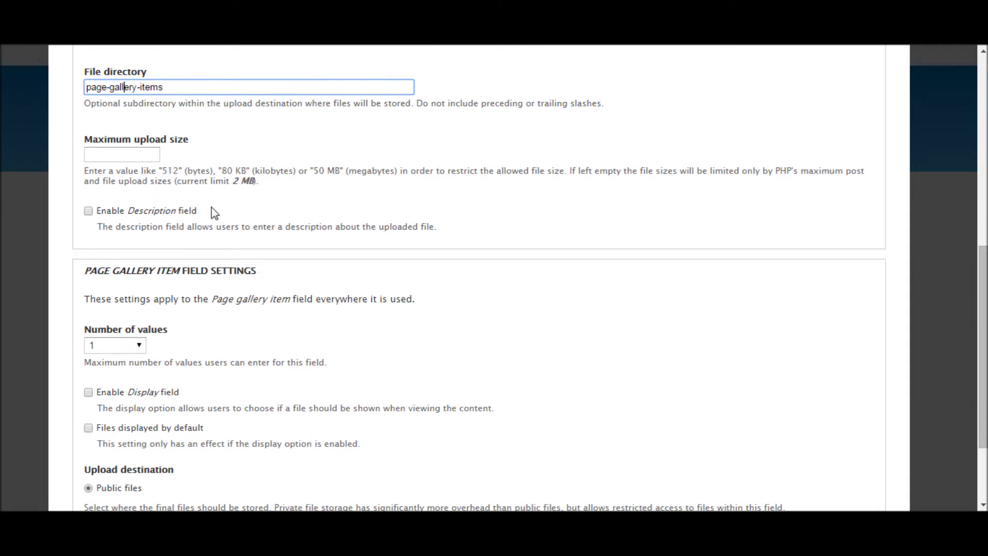
scroll(215, 212, "down", 3)
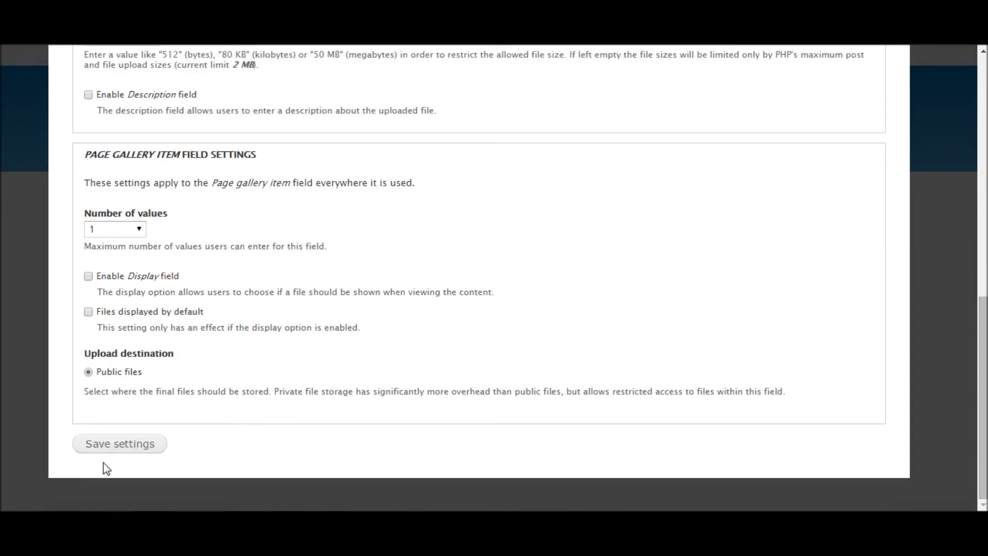
left_click(123, 452)
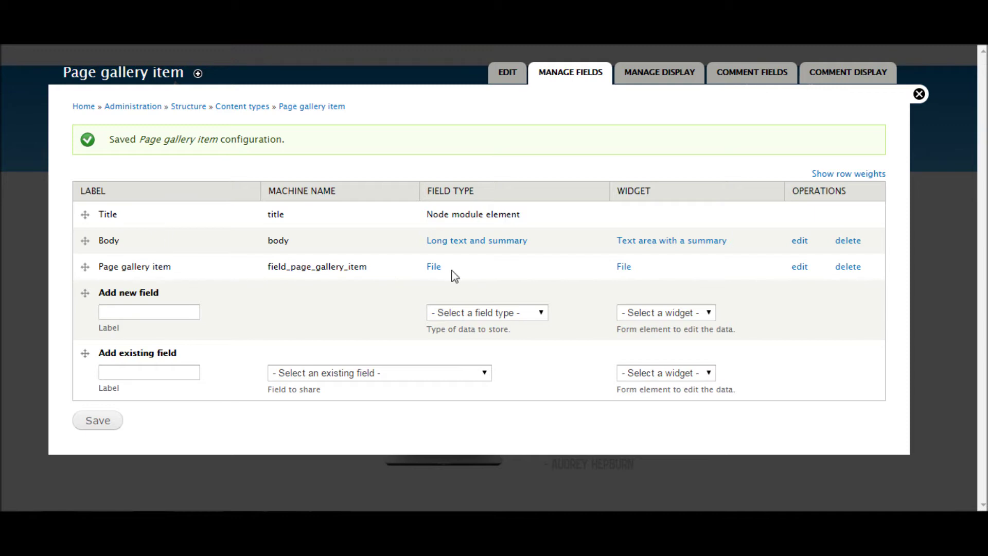
Step: Close the Manage Fields overlay to get back to the Test gallery page
left_click(919, 94)
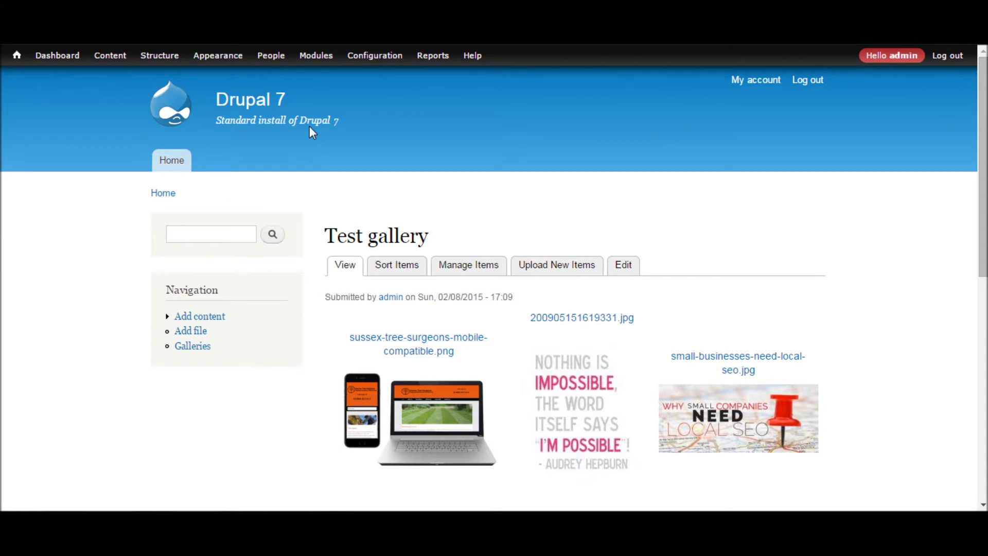
Step: Add a Node Gallery relationship: Basic page galleries, Page gallery item items, field_page_gallery_item files
mouse_move(398, 58)
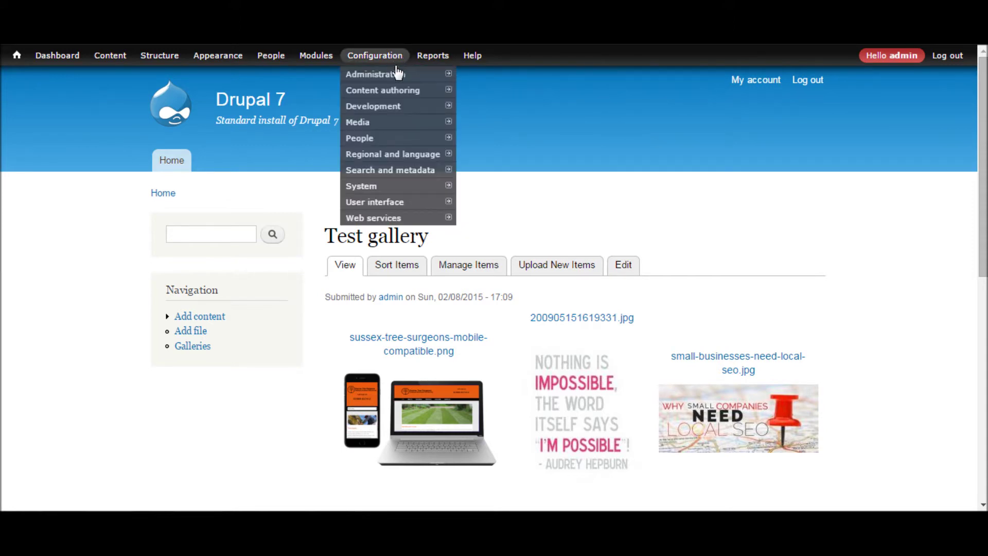
mouse_move(402, 95)
mouse_move(484, 92)
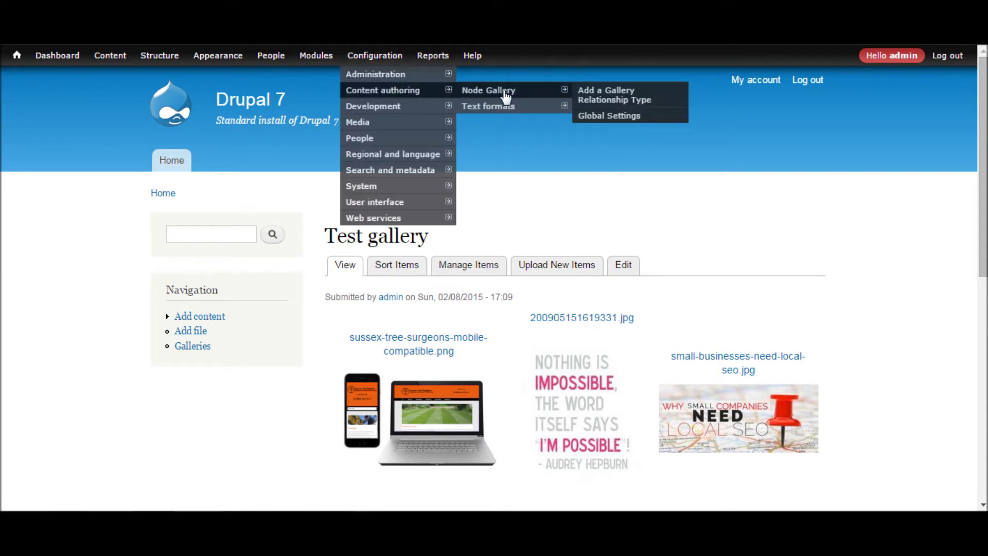
left_click(629, 98)
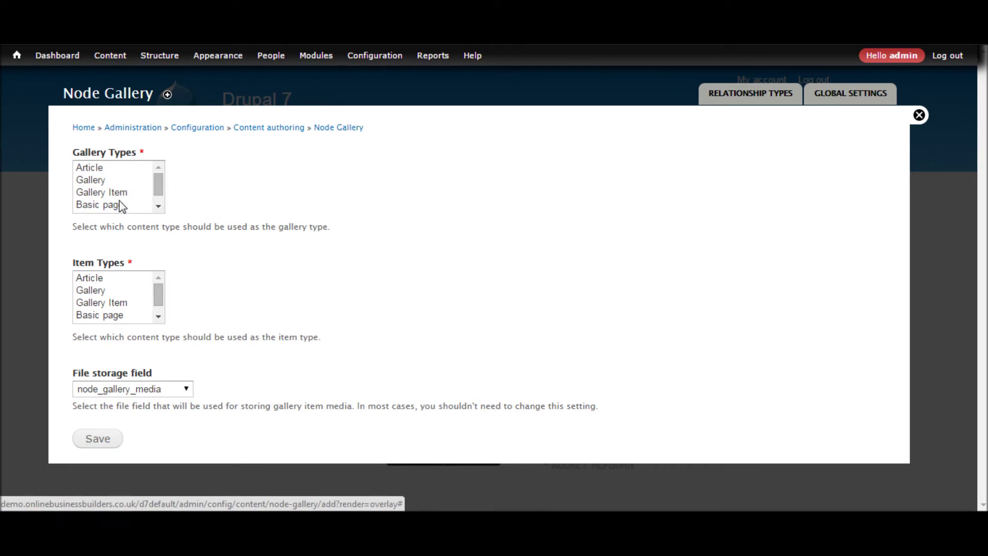
left_click(108, 205)
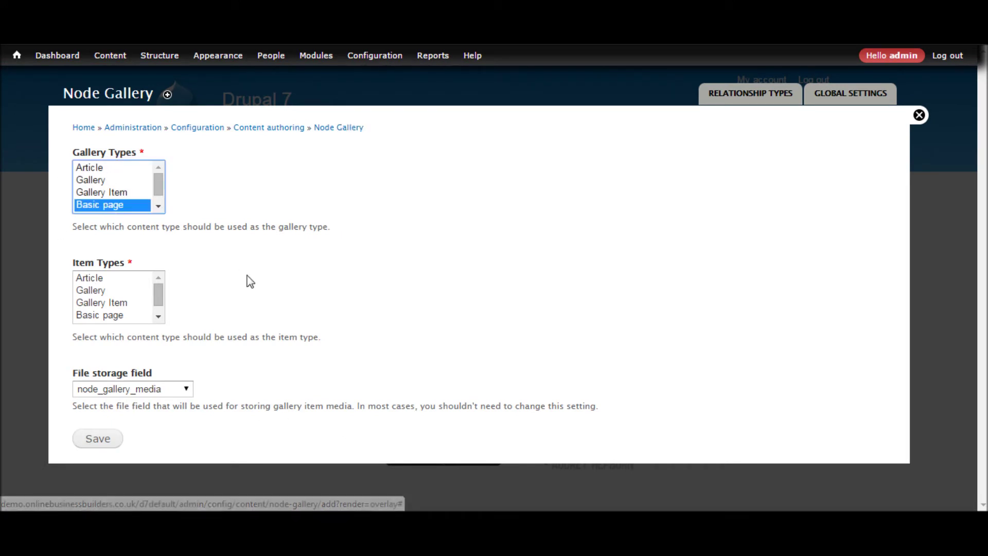
left_click(159, 316)
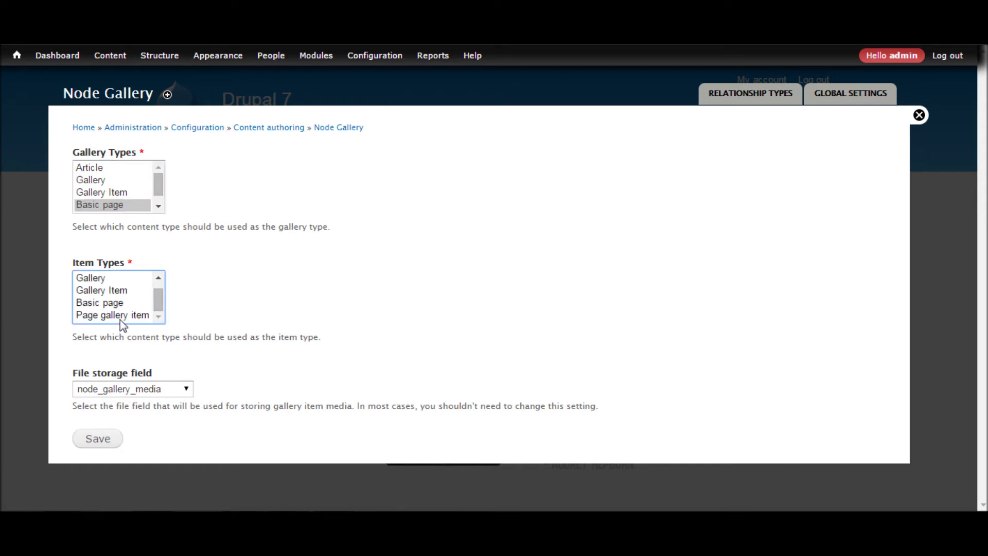
left_click(121, 316)
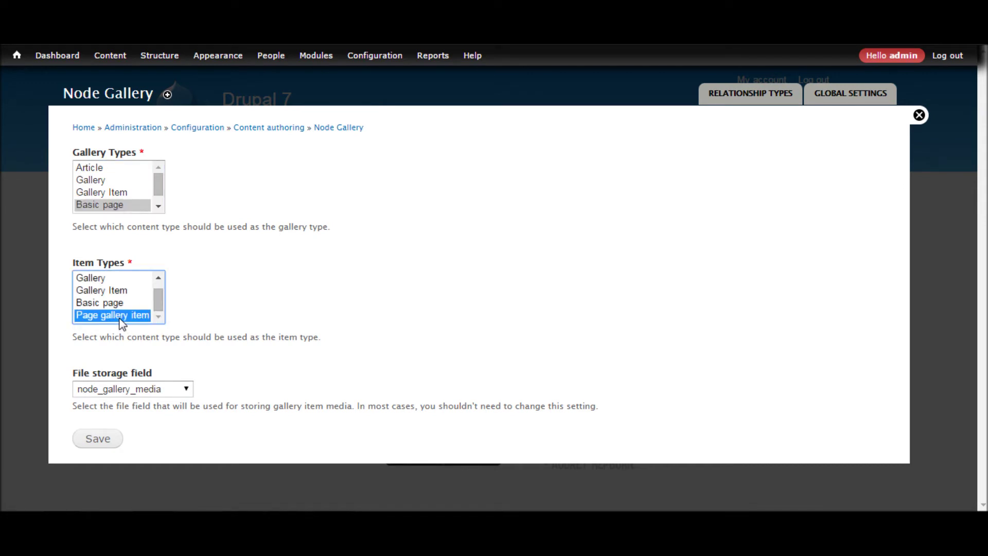
left_click(209, 314)
left_click(180, 391)
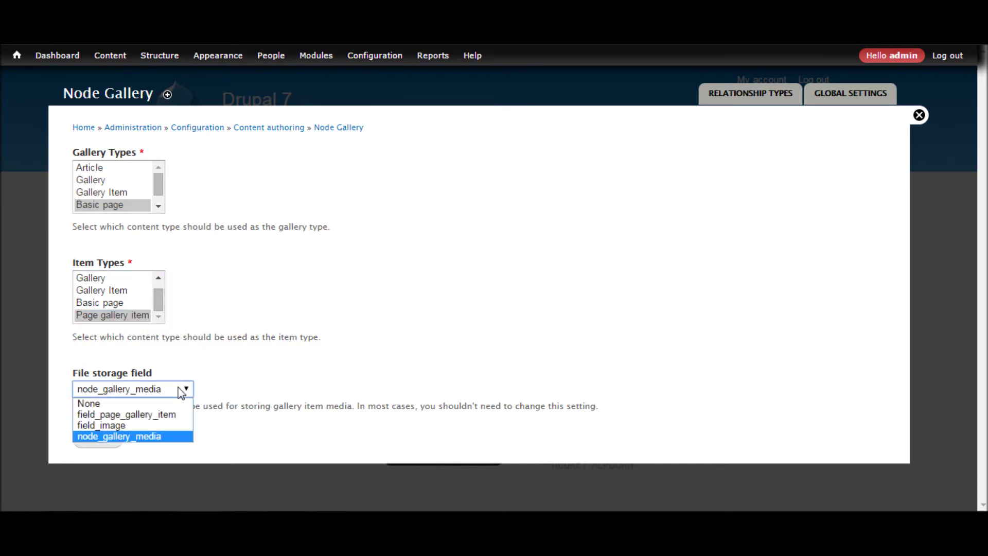
left_click(131, 421)
left_click(109, 441)
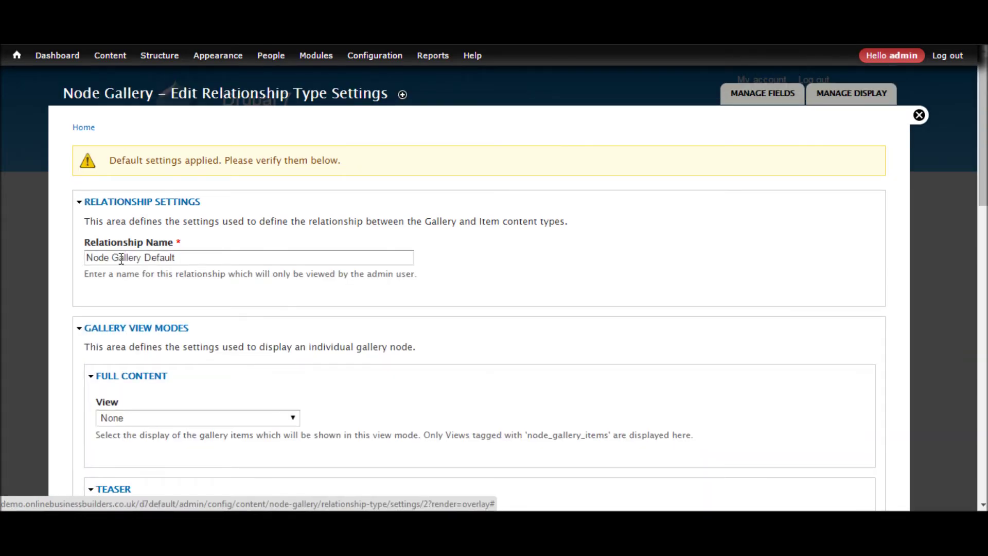
Step: Rename the relationship from its Default name to 'Page Node Gallery'
left_click_drag(179, 257, 141, 265)
key("BackSpace")
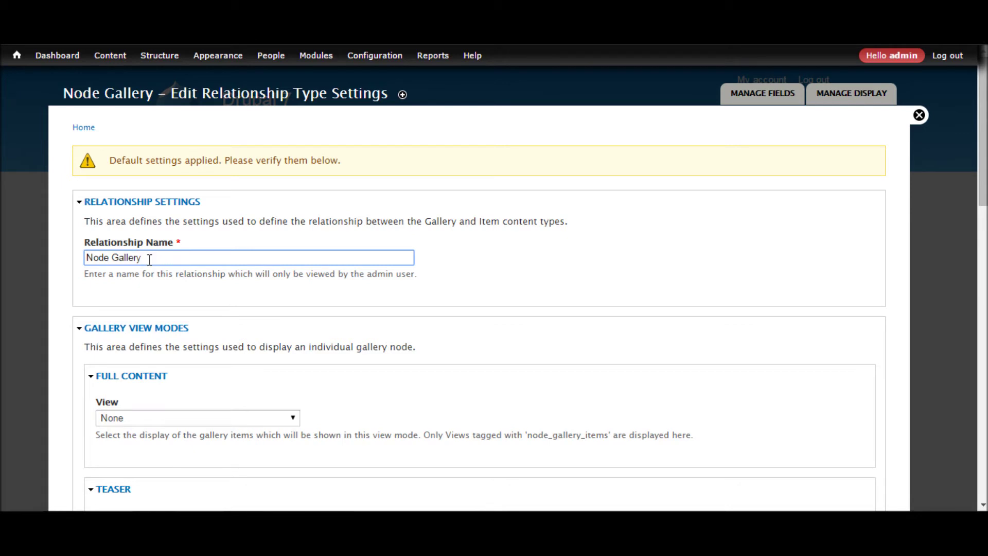
key("Home")
type("Page")
left_click(194, 258)
left_click(471, 283)
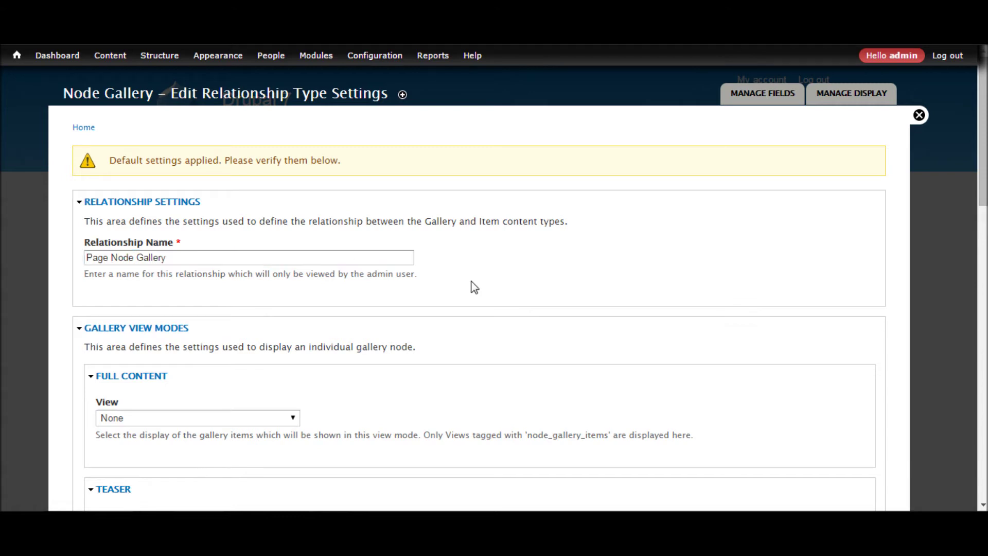
Step: Tick Body under Manage Items Fields and save the relationship
scroll(475, 287, "down", 3)
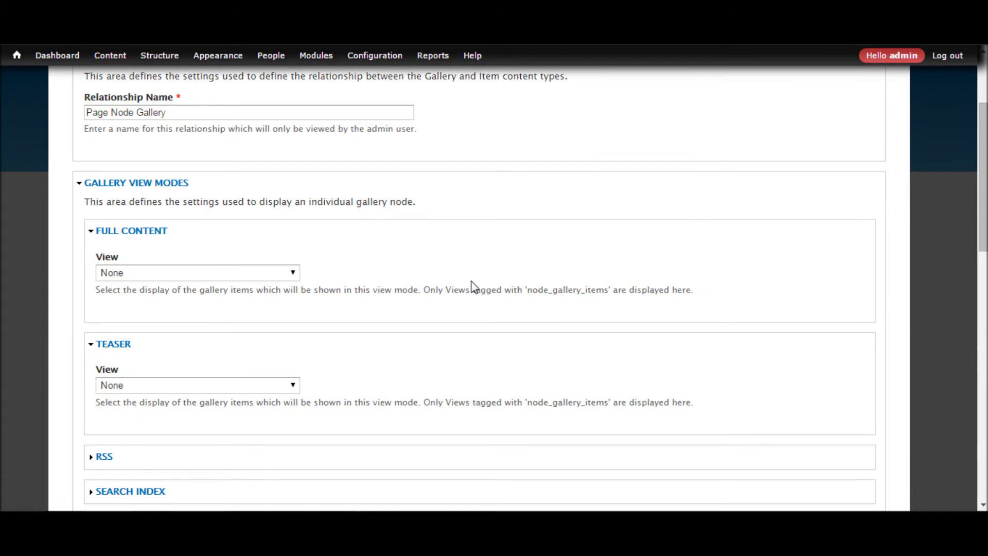
scroll(475, 287, "down", 2)
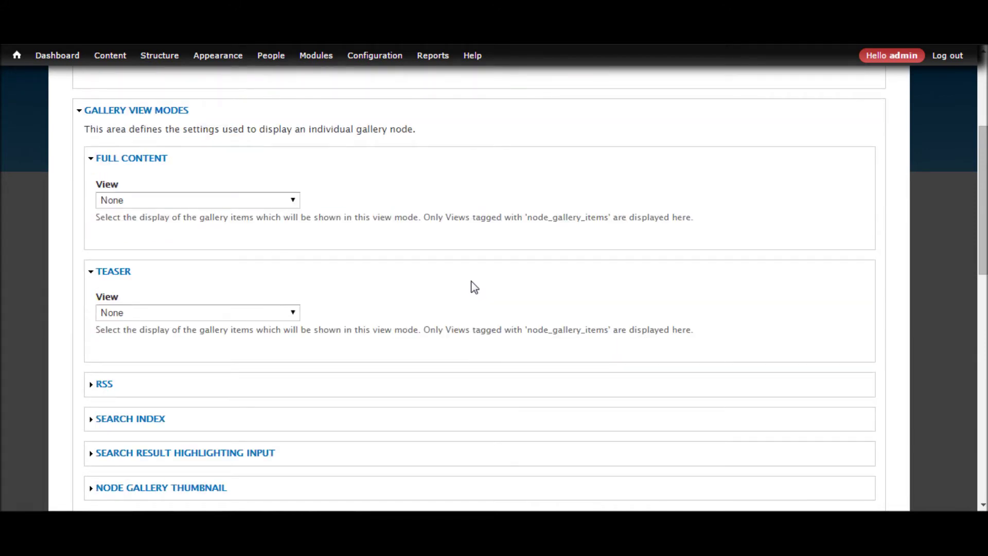
scroll(475, 287, "down", 7)
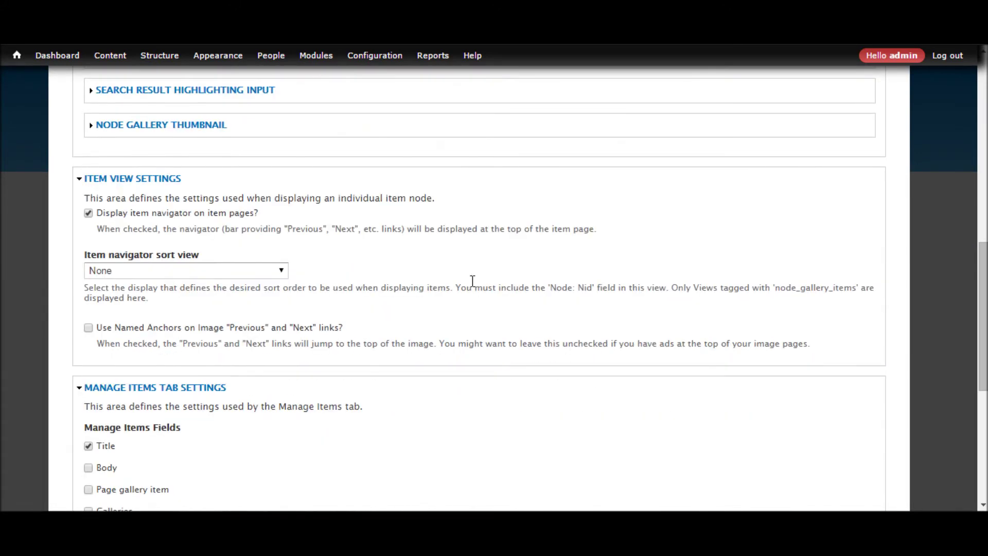
scroll(472, 281, "down", 2)
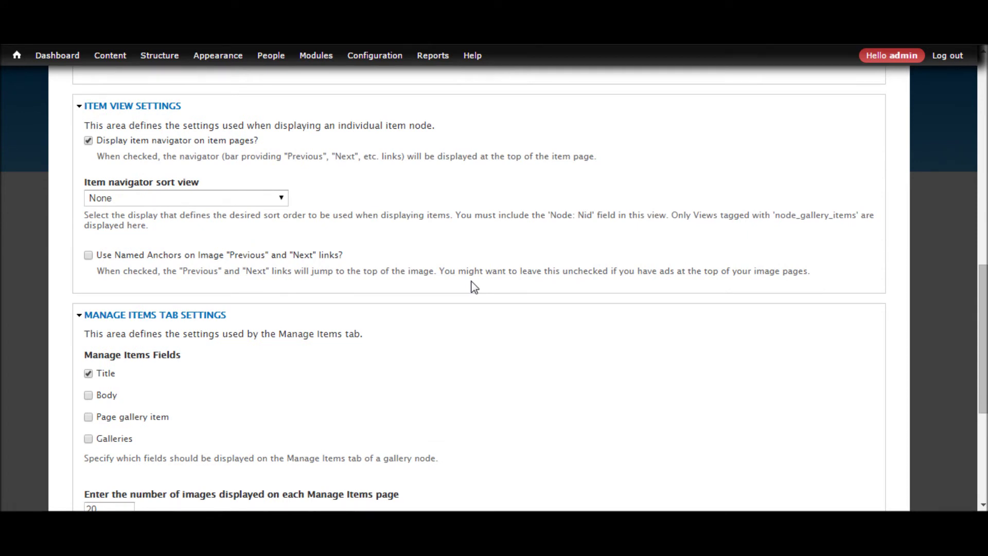
scroll(475, 287, "down", 3)
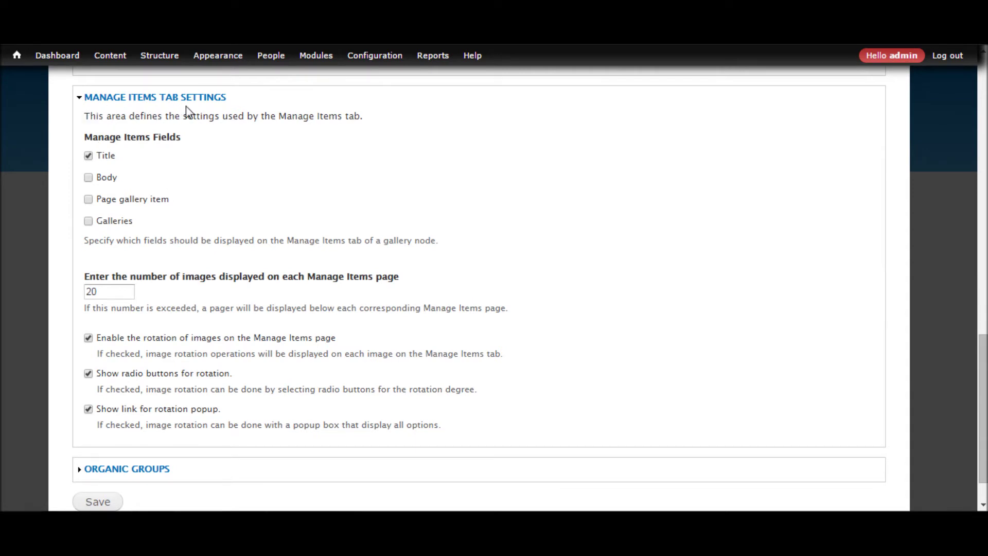
left_click(88, 178)
scroll(195, 242, "down", 1)
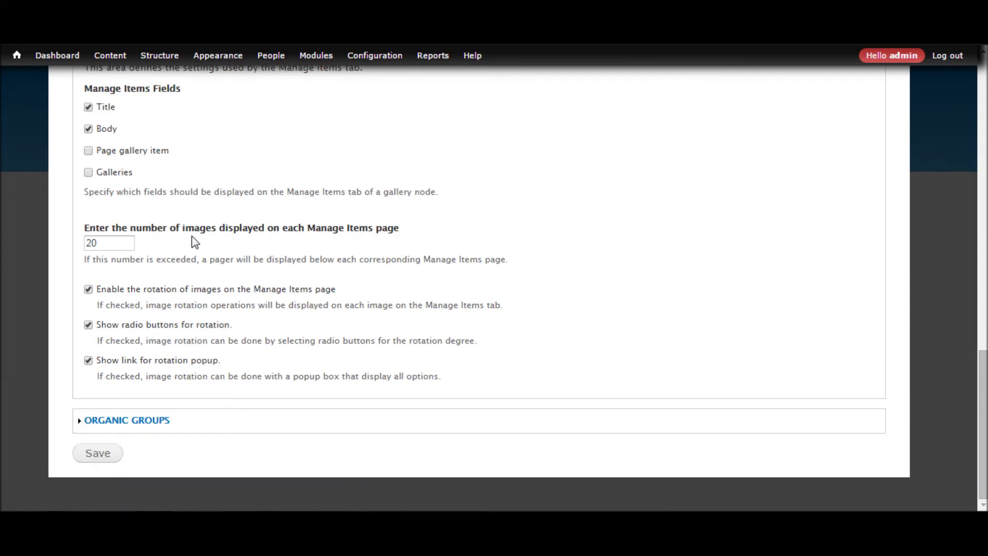
left_click(98, 454)
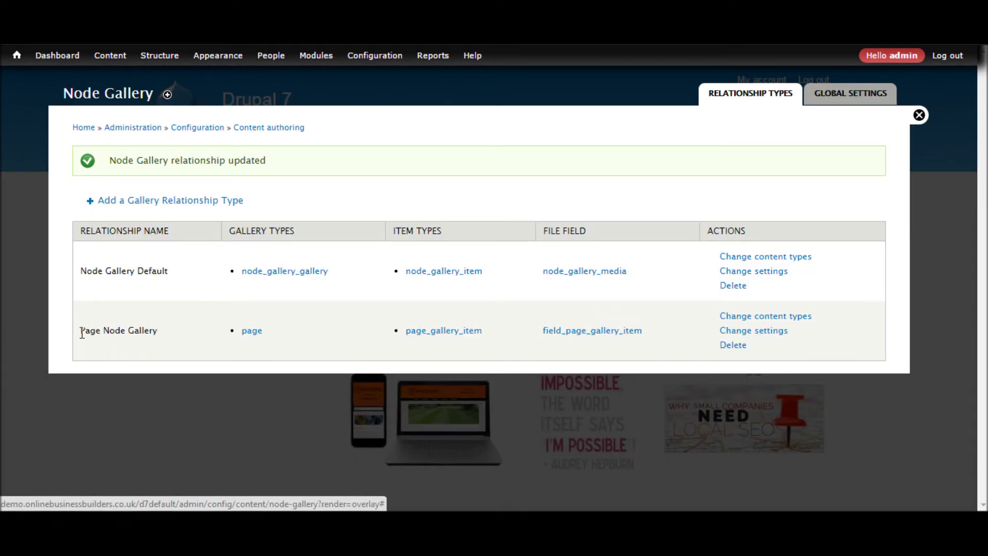
Step: Compare Page Node Gallery with Node Gallery Default, review Global Settings, then close the overlay
left_click_drag(81, 332, 163, 333)
left_click_drag(87, 270, 158, 266)
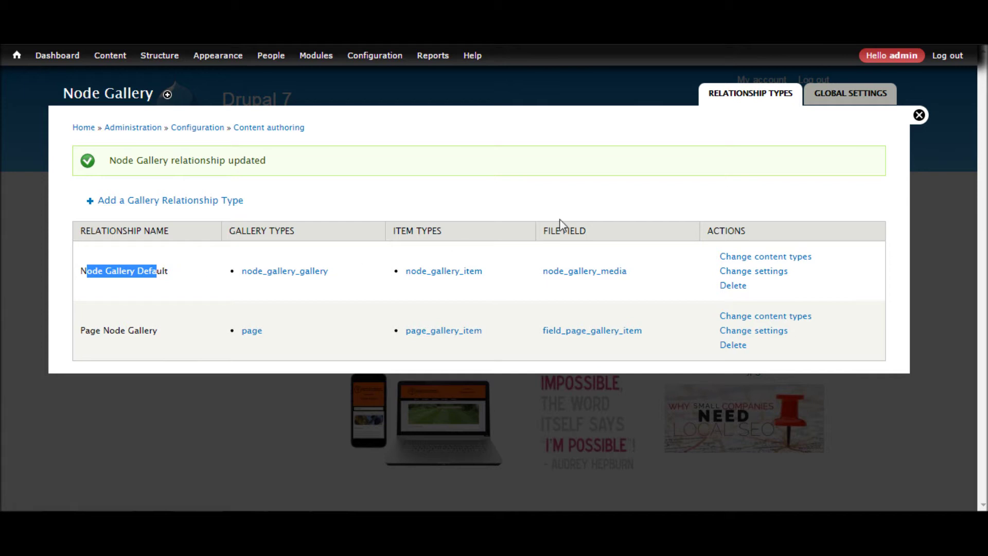
left_click(851, 107)
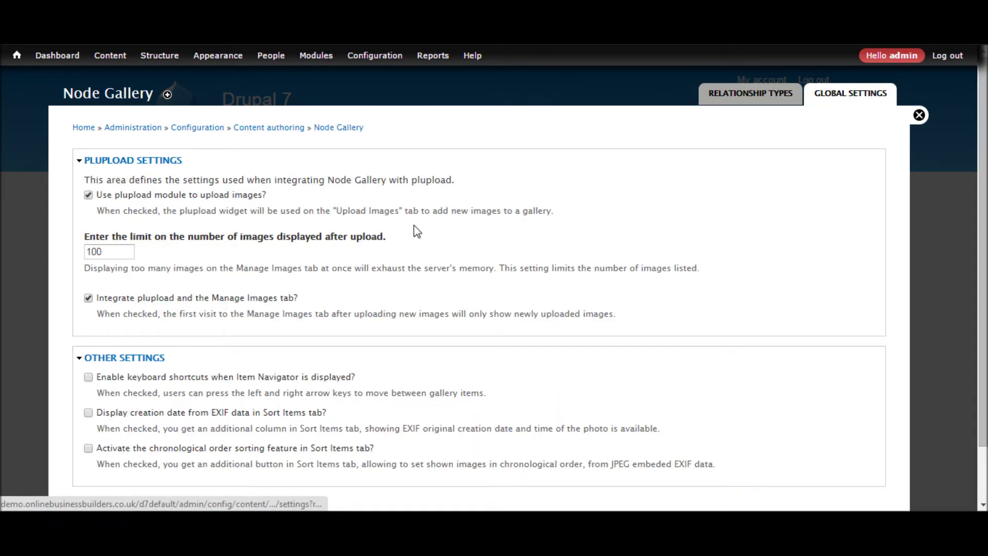
scroll(414, 225, "down", 2)
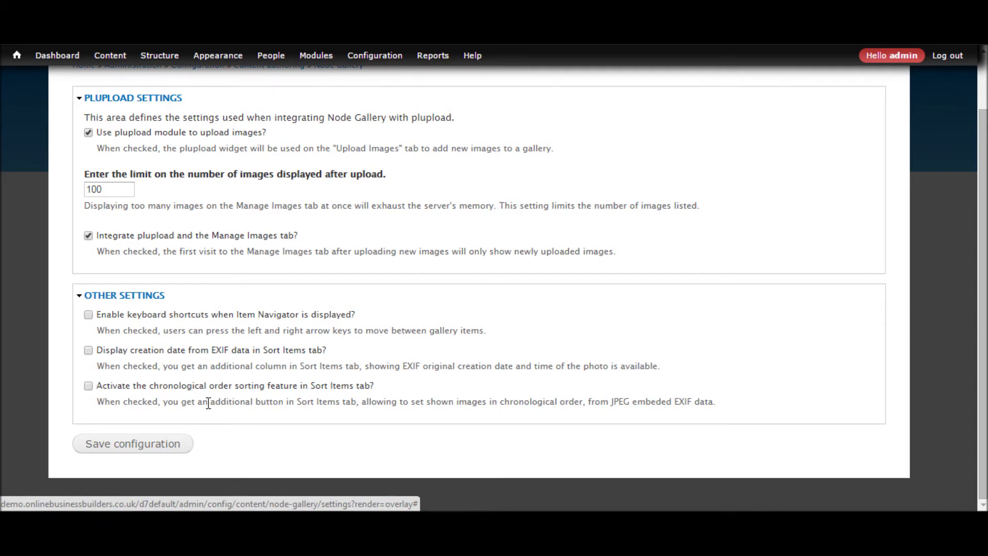
scroll(202, 391, "up", 2)
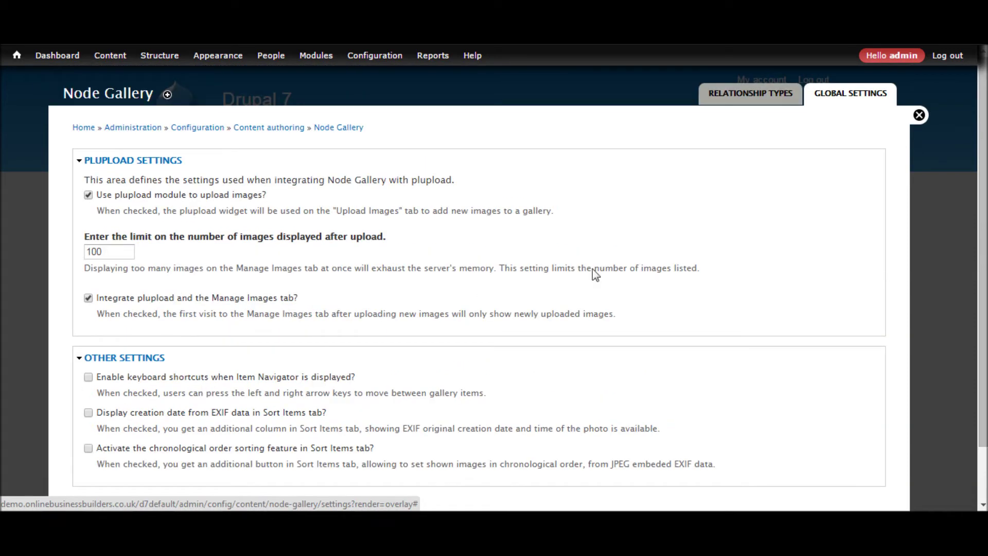
left_click(920, 116)
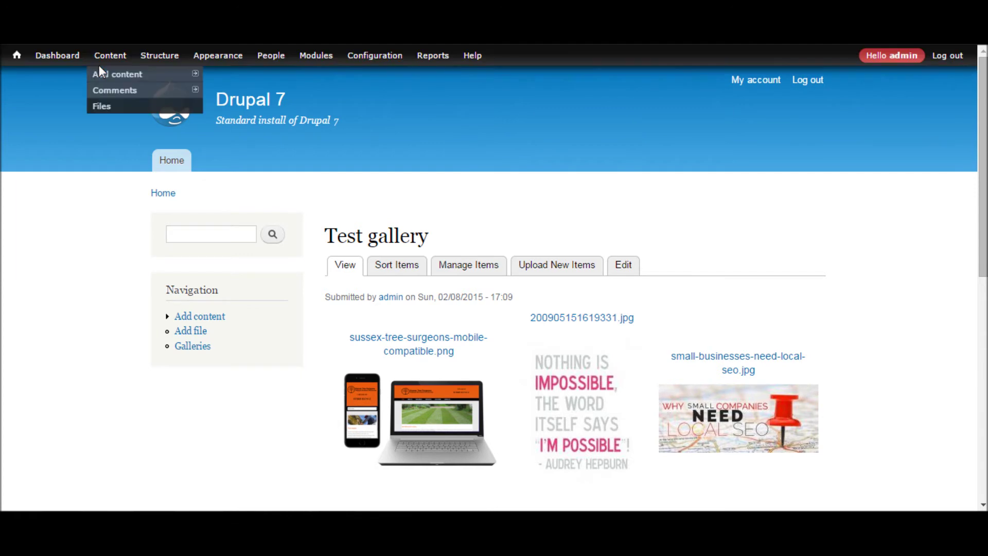
Step: From Add content, create a Basic page titled 'New basic page gallery test' and save it
mouse_move(113, 78)
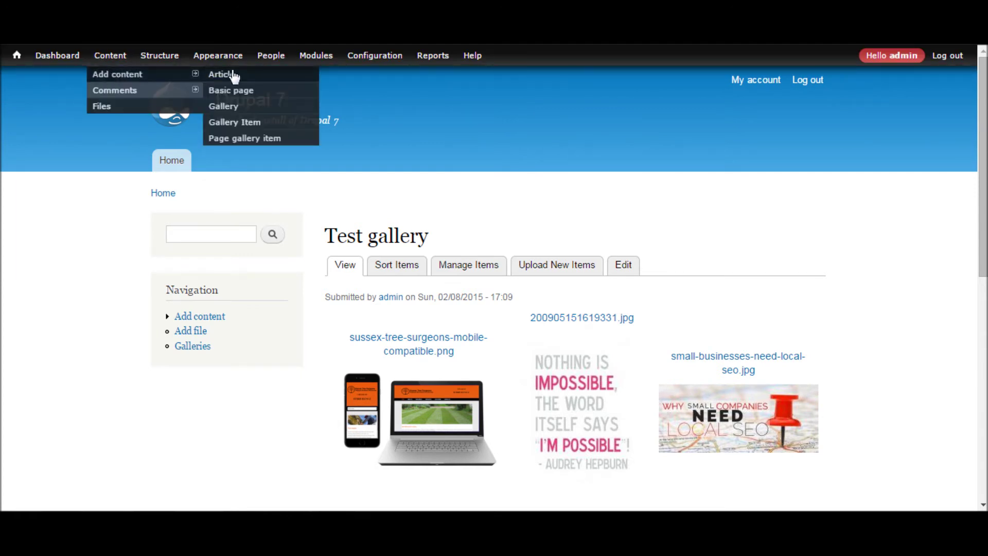
left_click(236, 93)
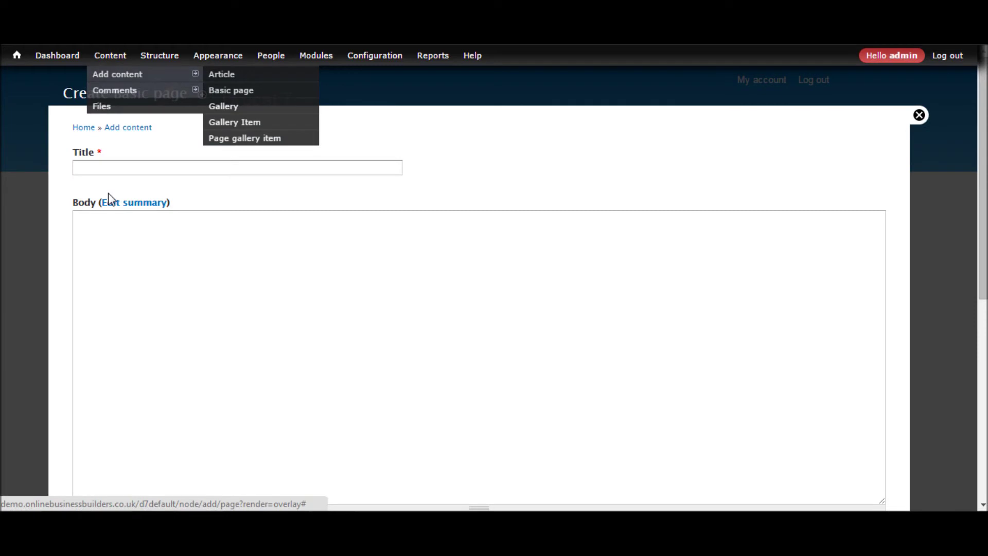
left_click(96, 169)
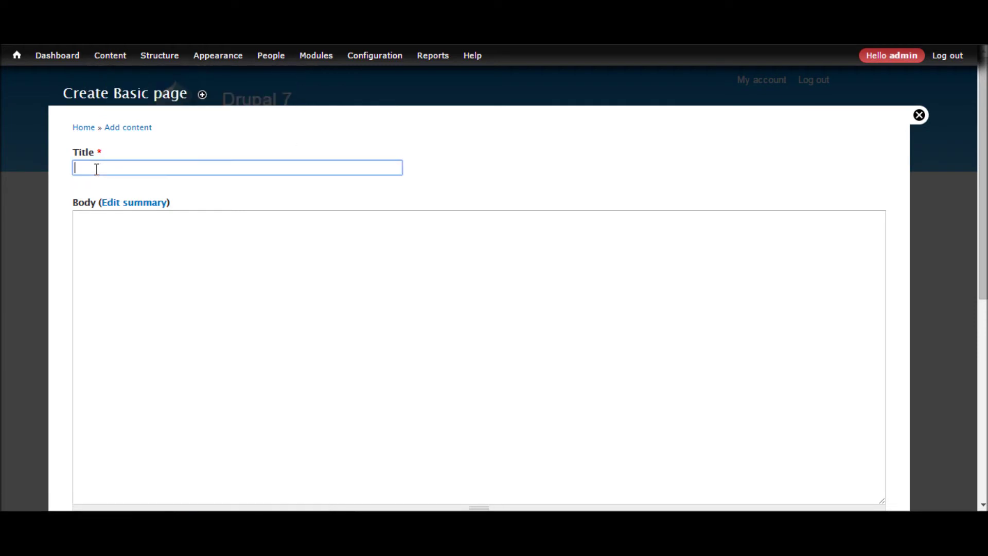
type("New basic page gallery test")
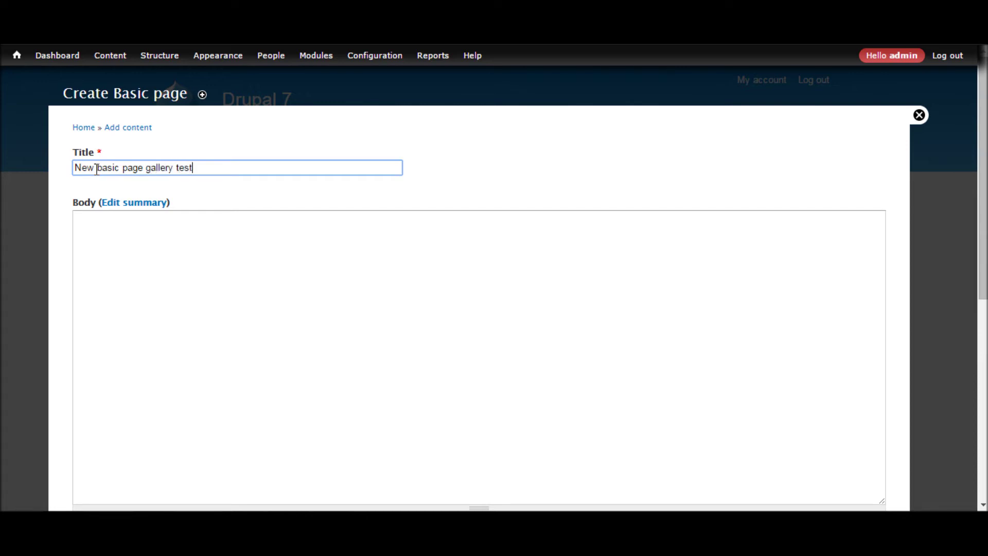
scroll(186, 280, "down", 3)
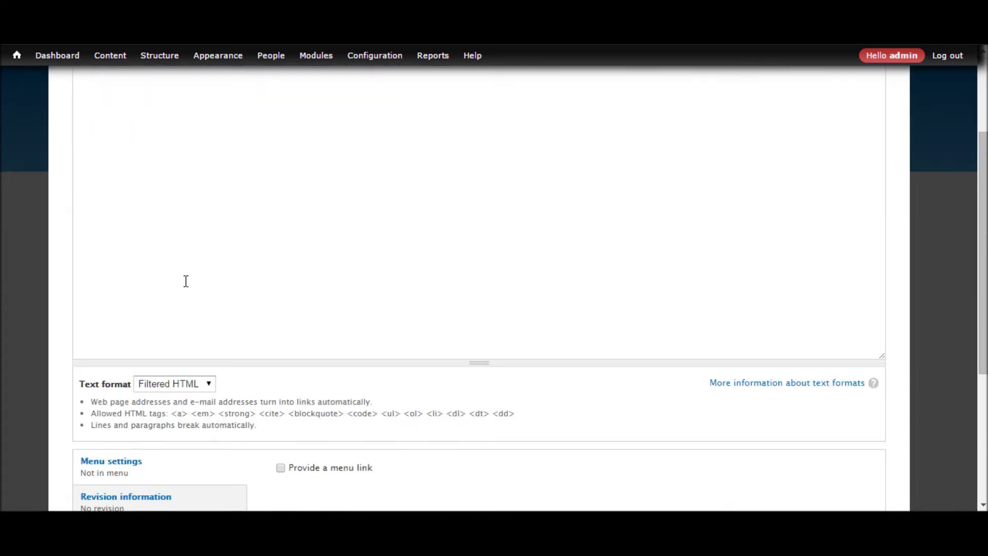
left_click(97, 198)
scroll(327, 201, "down", 5)
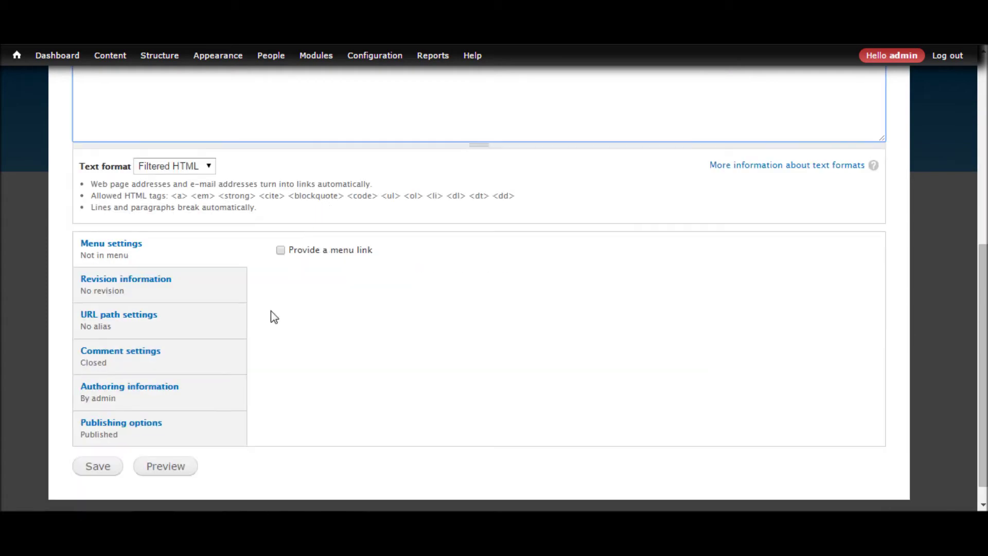
right_click(220, 431)
left_click(312, 449)
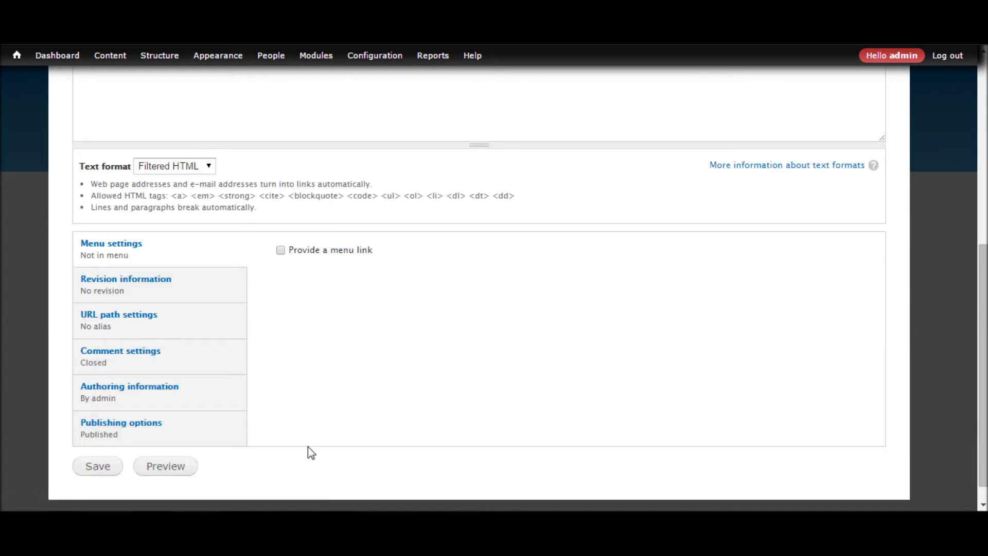
left_click(103, 469)
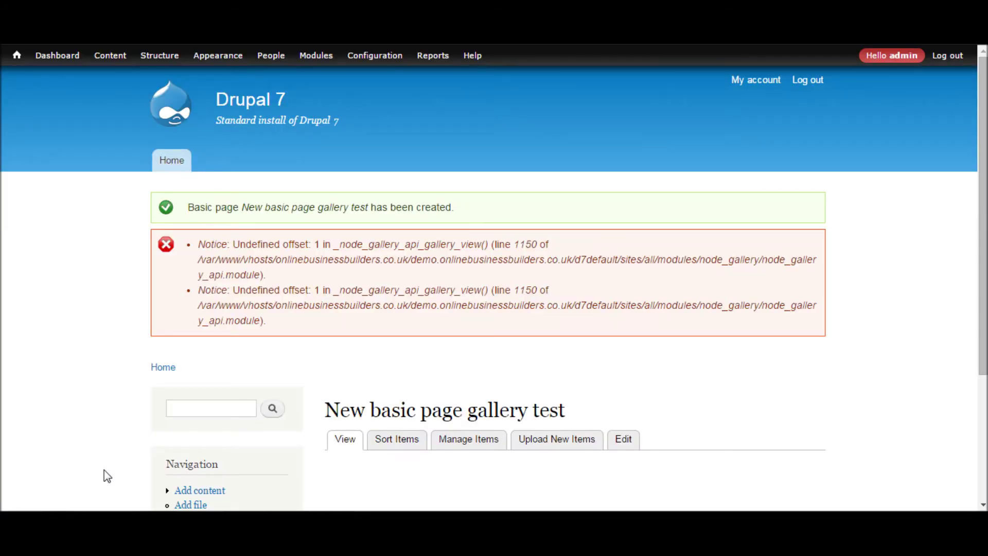
Step: Reload the page's View tab, then go to Configuration > Content authoring > Node Gallery
left_click(338, 445)
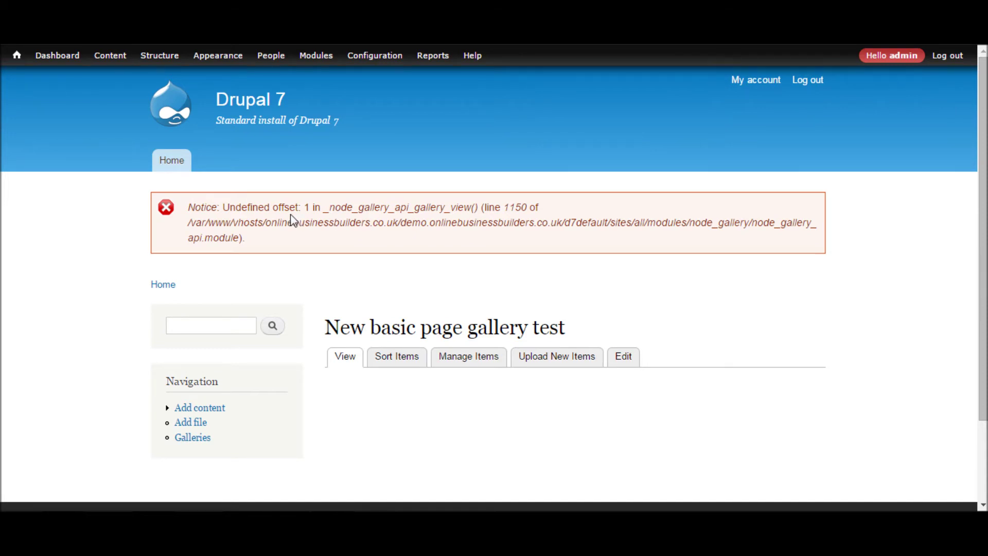
mouse_move(379, 61)
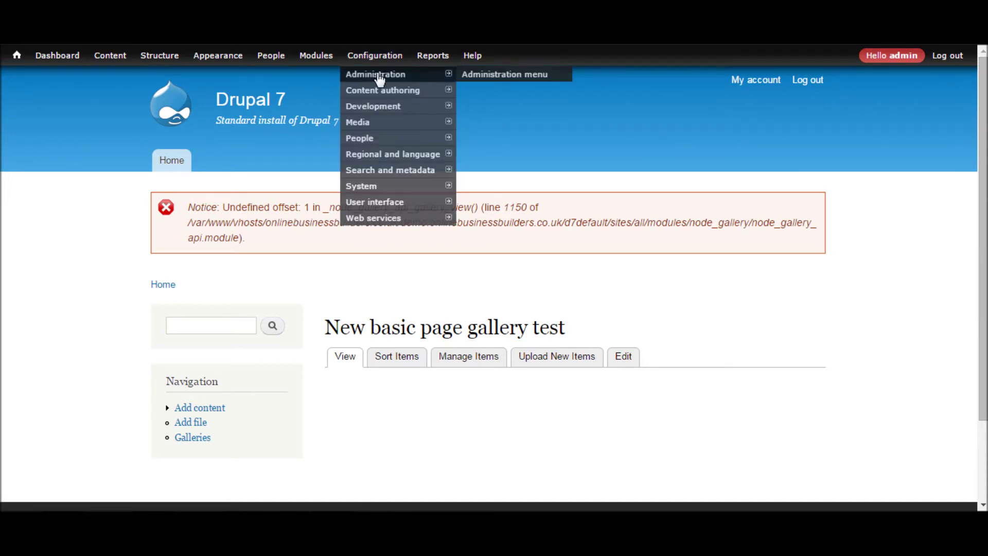
mouse_move(529, 97)
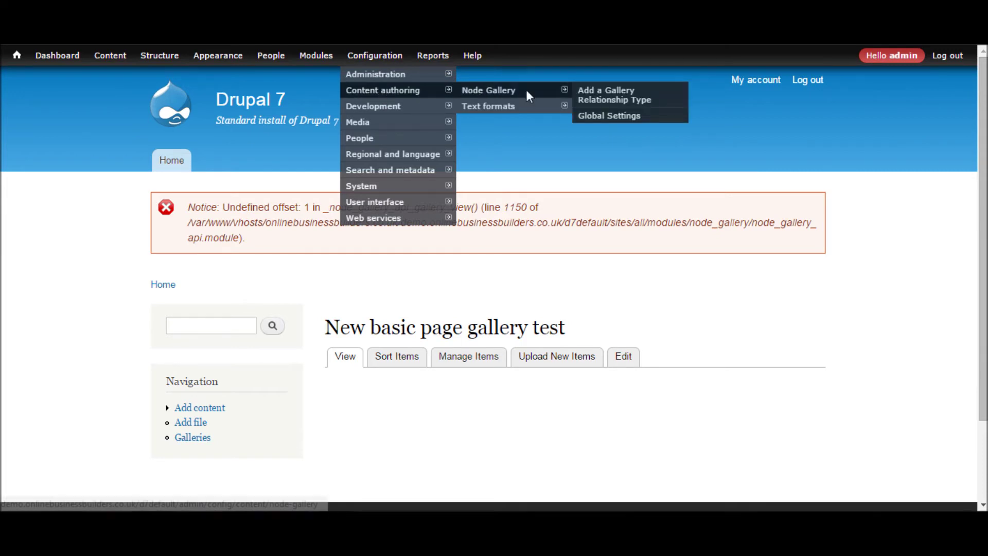
left_click(526, 90)
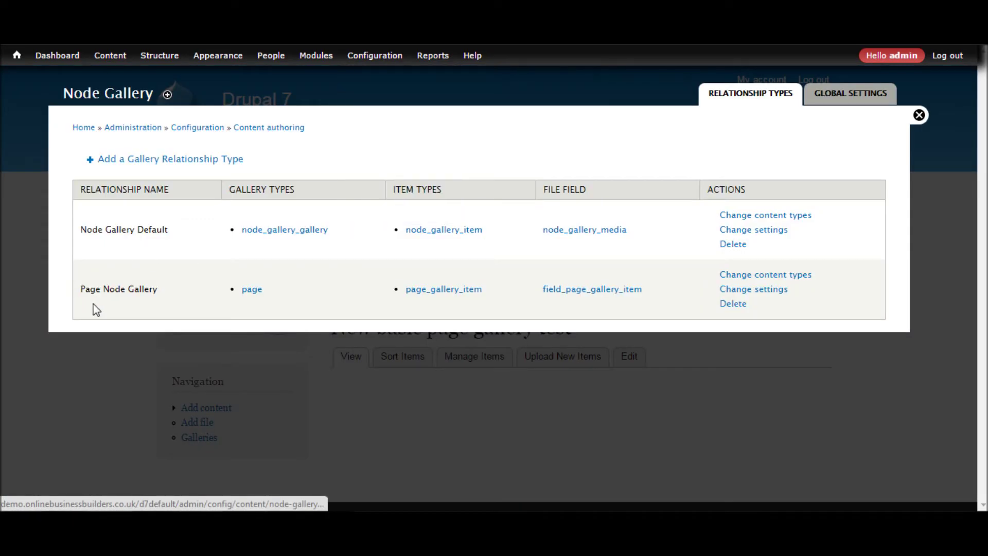
Step: Review the Page Node Gallery Full Content View choices, leaving the full content and teaser views at None
left_click(765, 298)
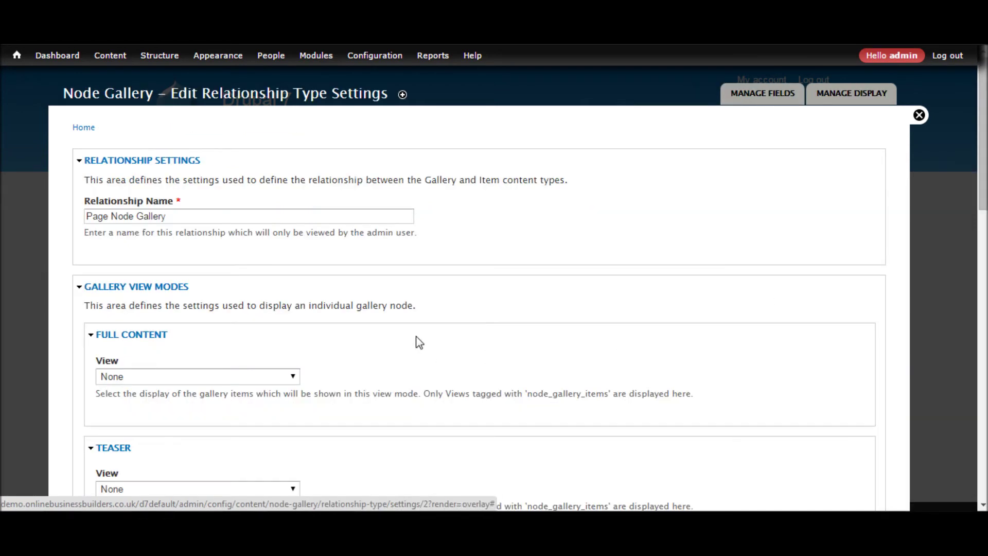
scroll(422, 343, "down", 3)
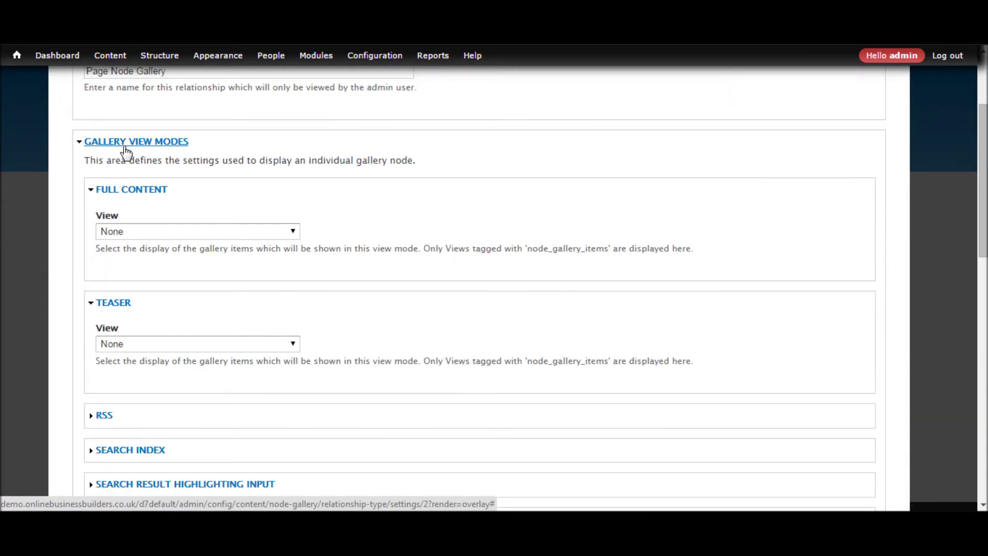
left_click(166, 234)
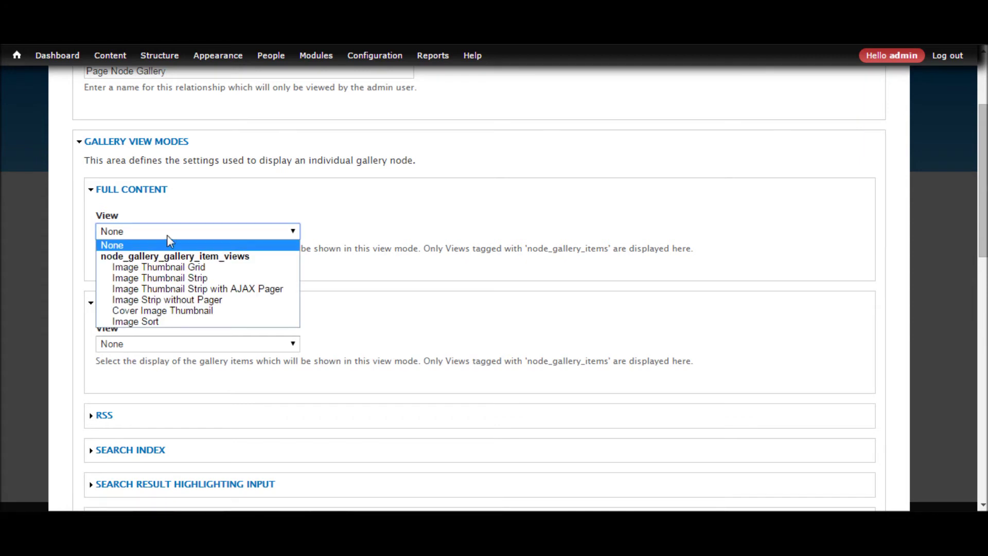
left_click(167, 235)
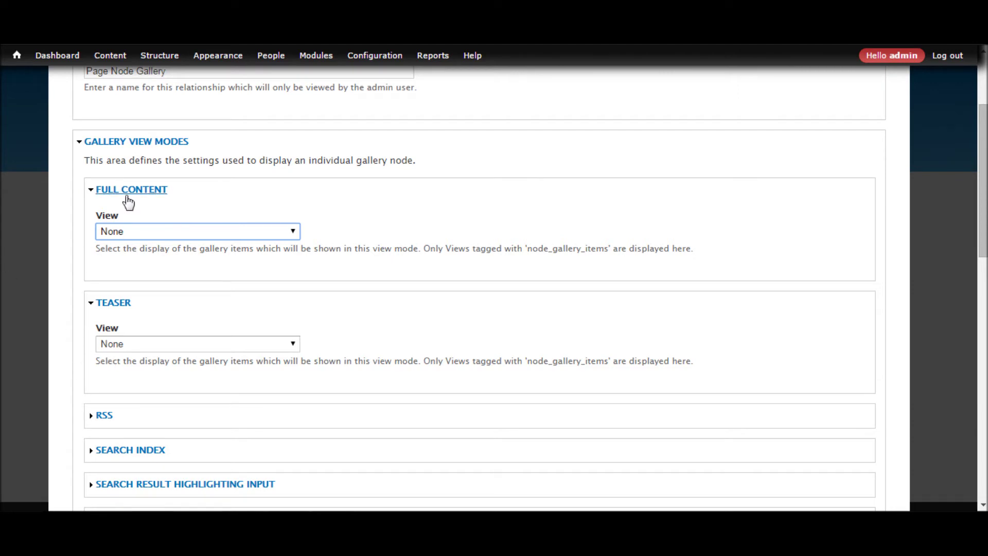
left_click(152, 231)
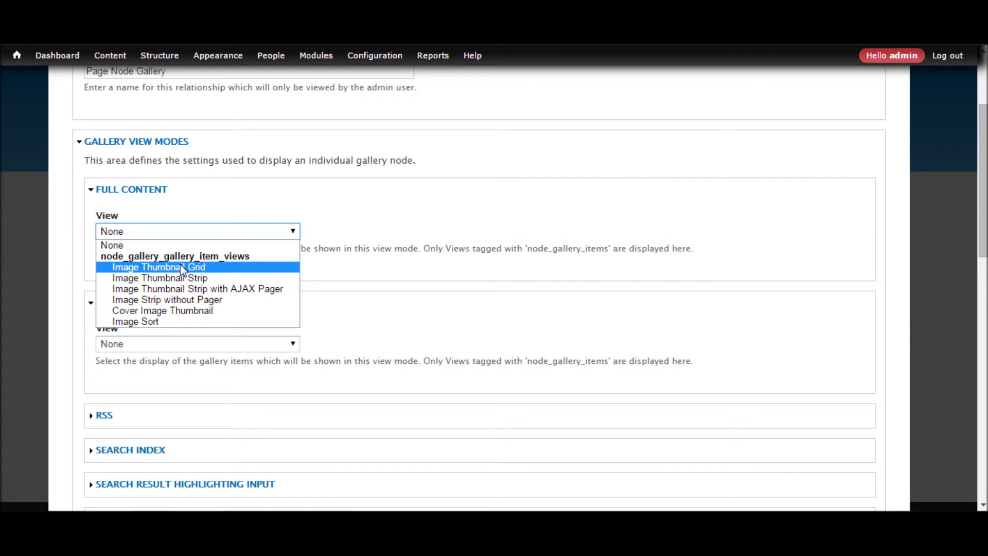
left_click(545, 228)
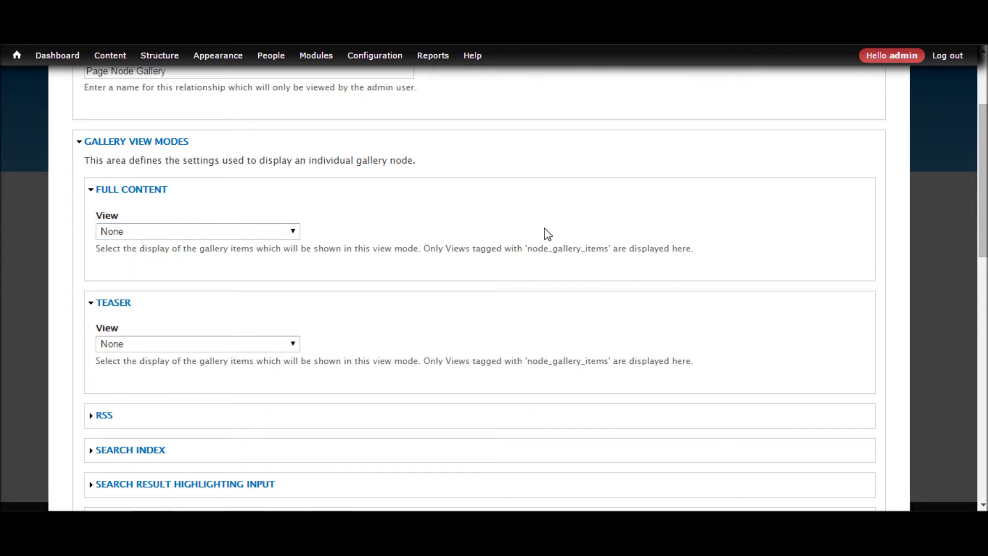
scroll(545, 227, "up", 3)
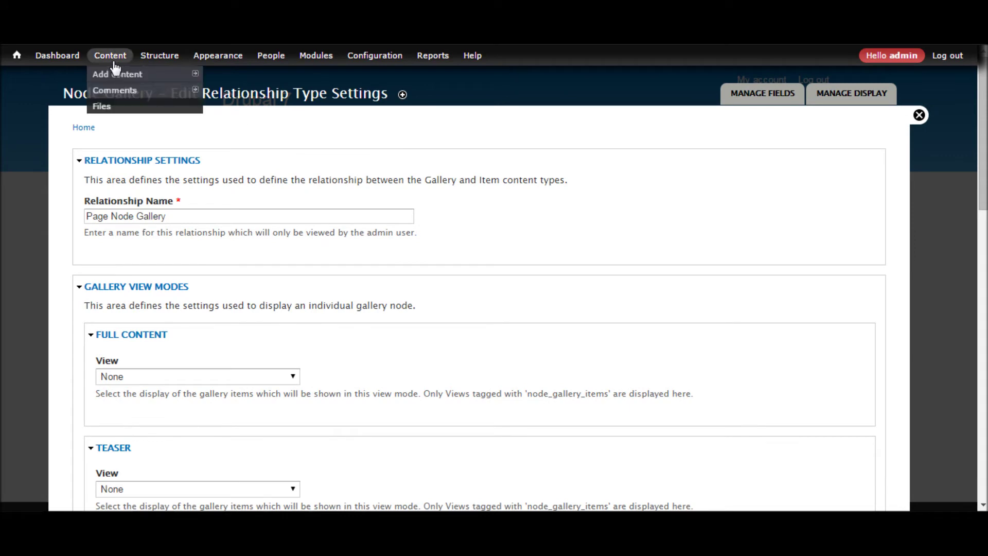
Step: Clone the Node Gallery: Gallery Item Views view under its default name and save the copy
mouse_move(161, 59)
mouse_move(172, 154)
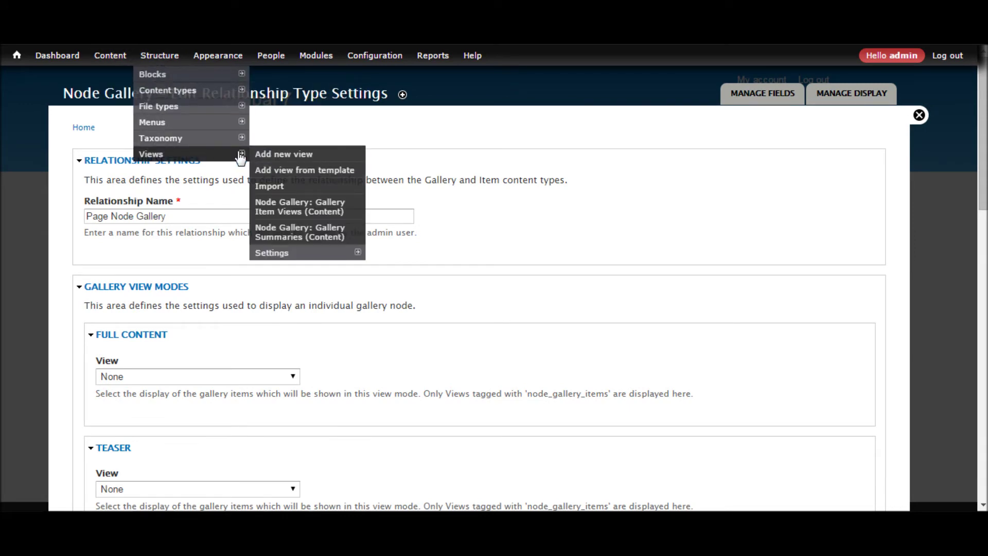
left_click(315, 217)
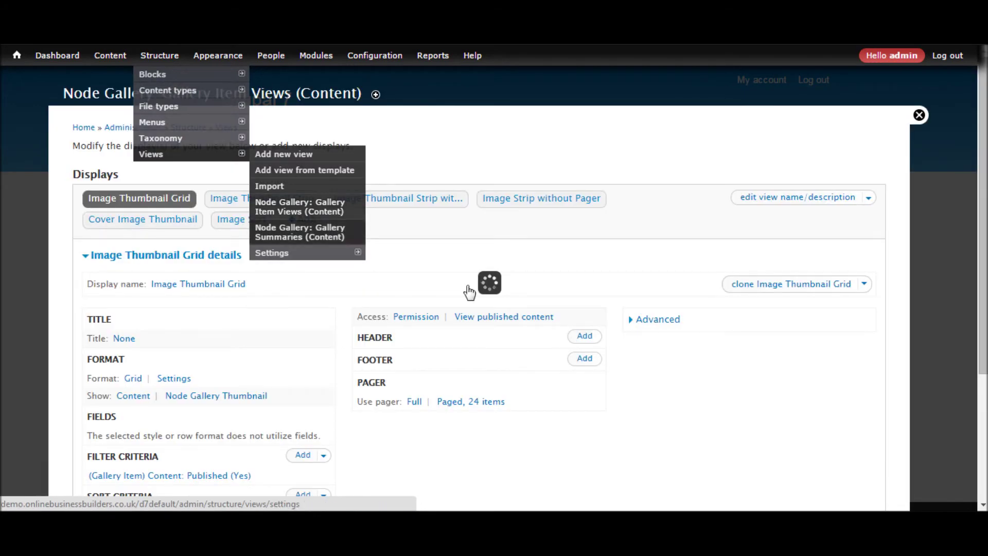
left_click(870, 201)
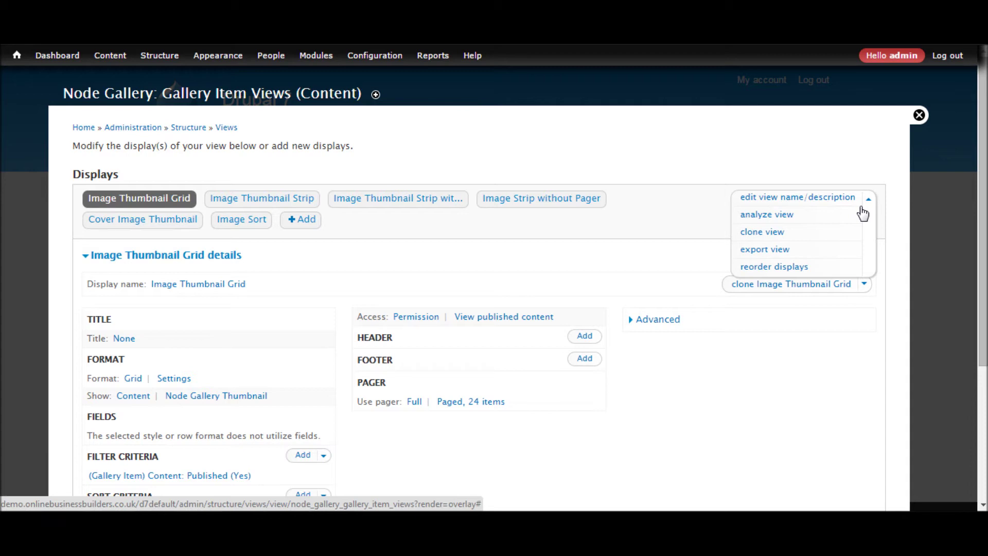
left_click(759, 233)
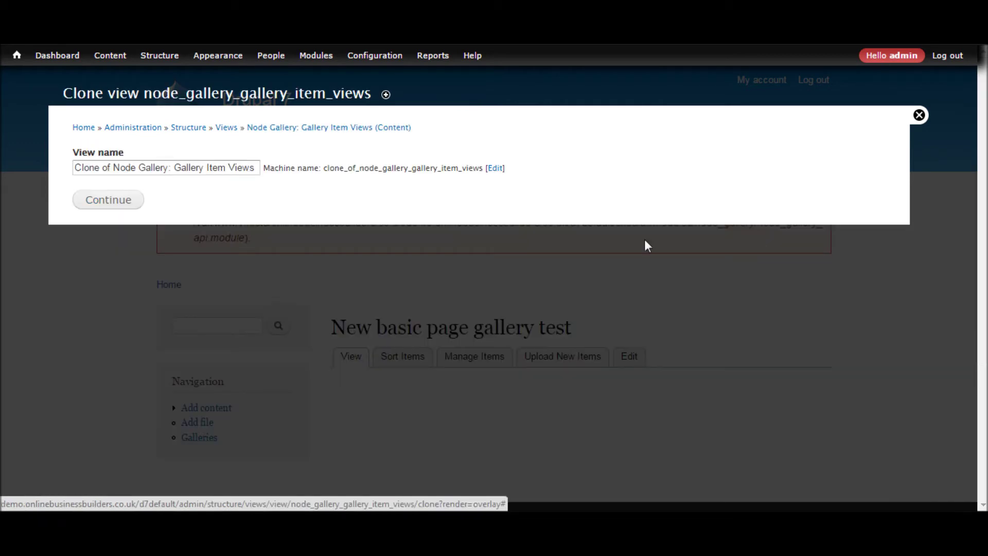
left_click(107, 202)
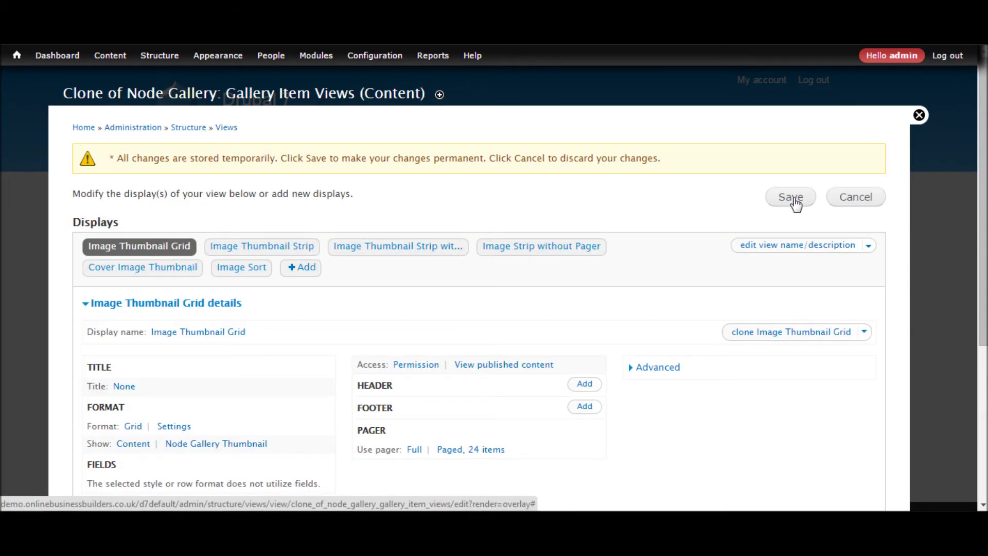
left_click(793, 201)
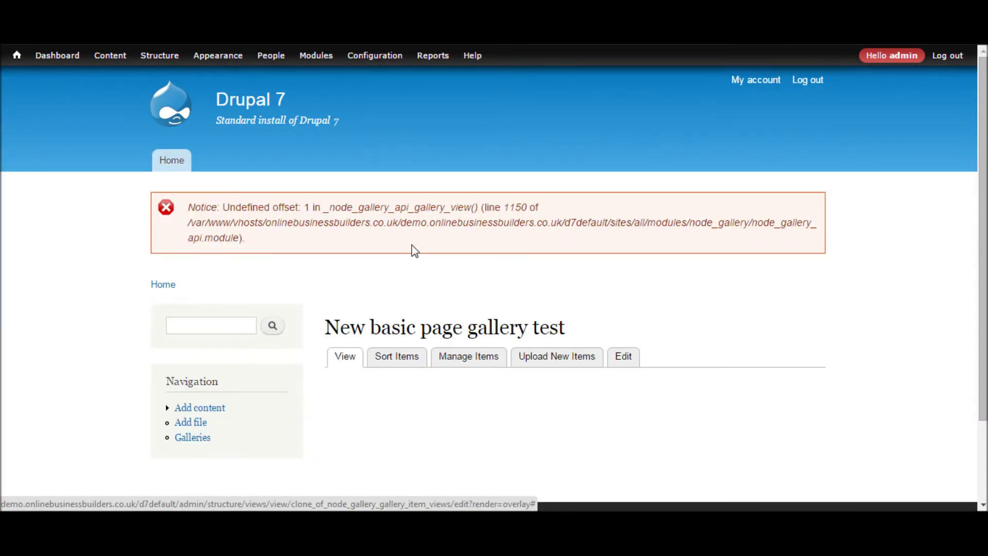
Step: Return to the Node Gallery relationship types and bring up the Page Node Gallery settings
left_click(412, 245)
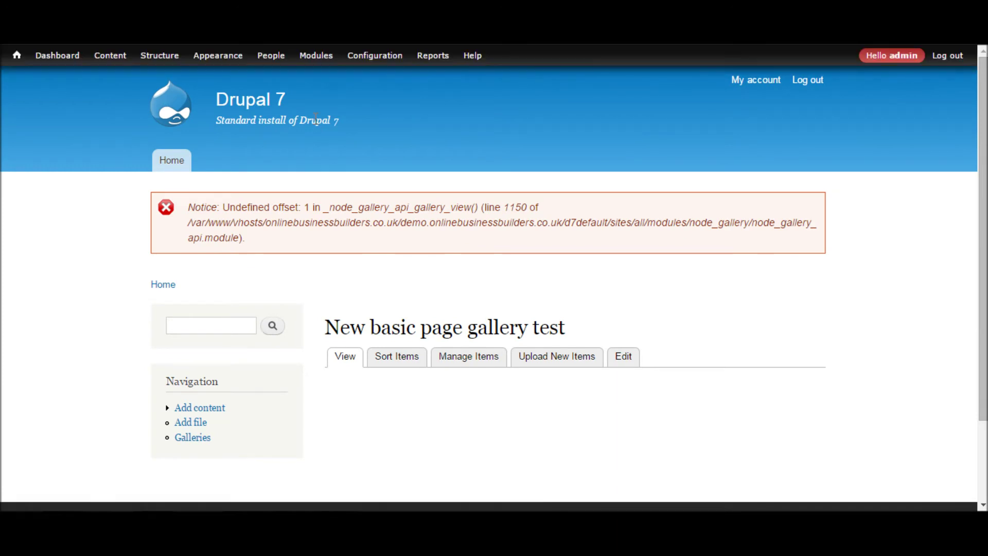
mouse_move(378, 58)
mouse_move(384, 91)
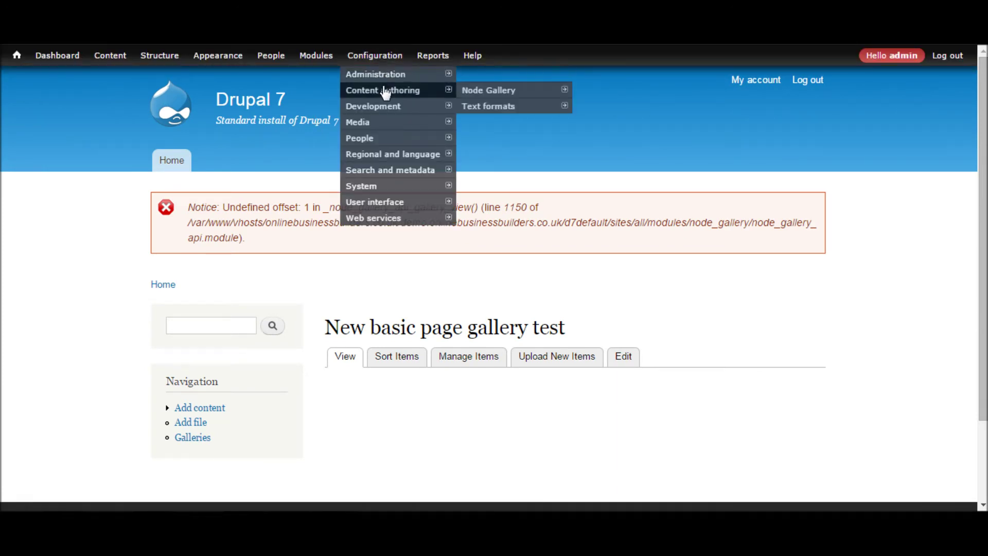
mouse_move(508, 92)
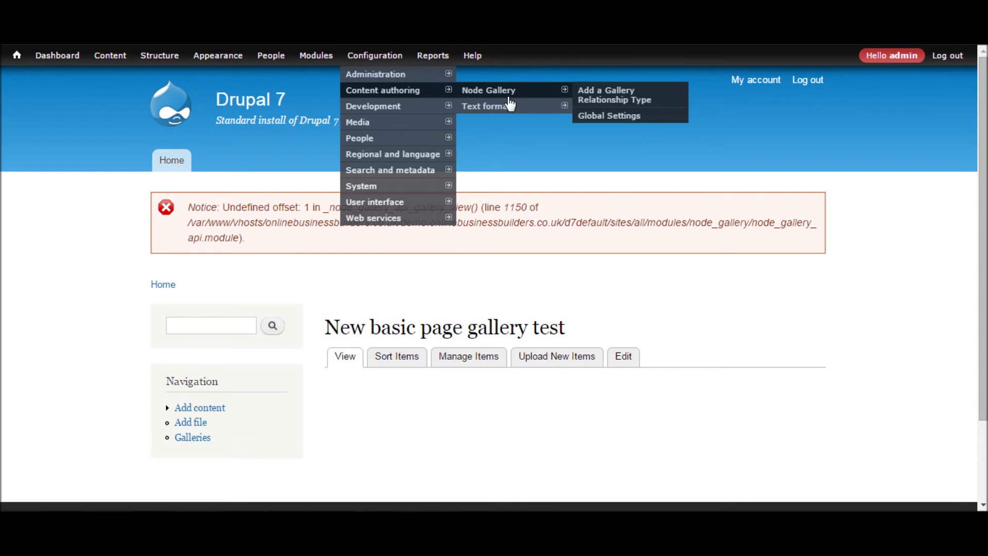
left_click(508, 91)
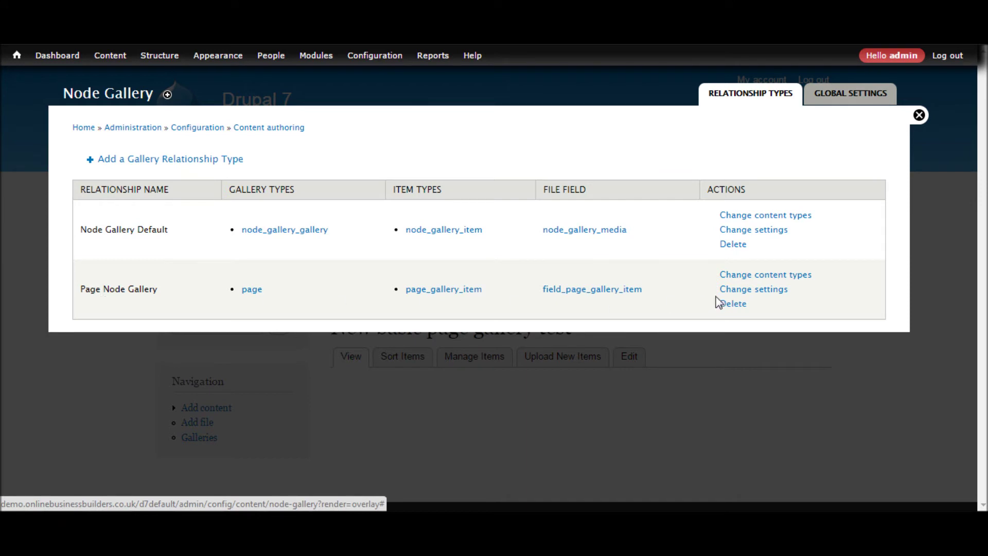
left_click(774, 292)
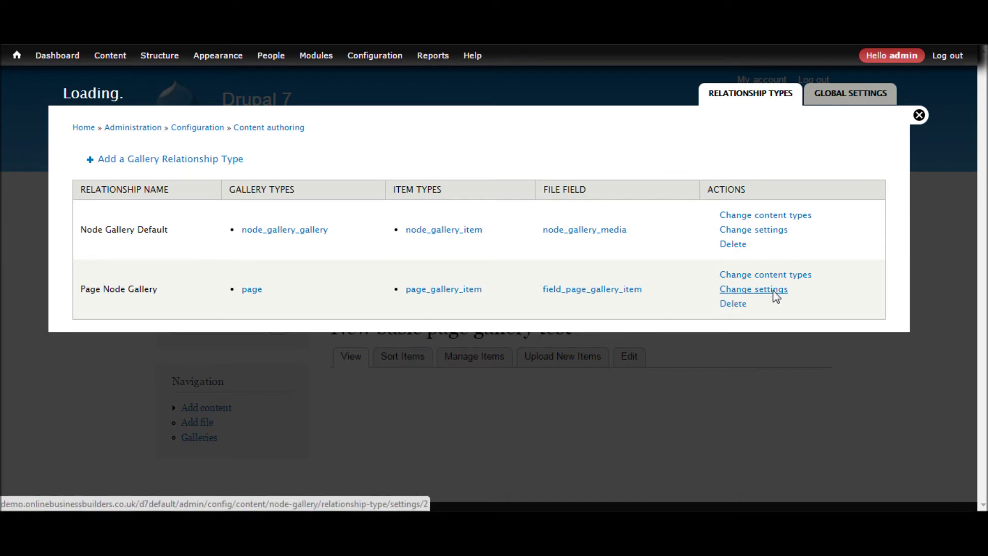
Step: Set full content to Image Thumbnail Grid, and teaser and search index to Cover Image Thumbnail
scroll(325, 297, "down", 3)
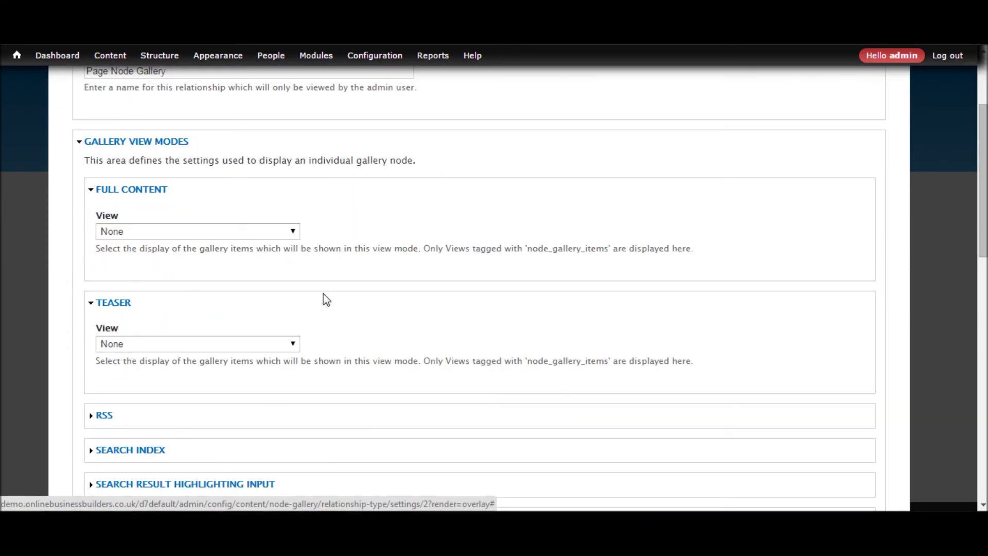
left_click(290, 233)
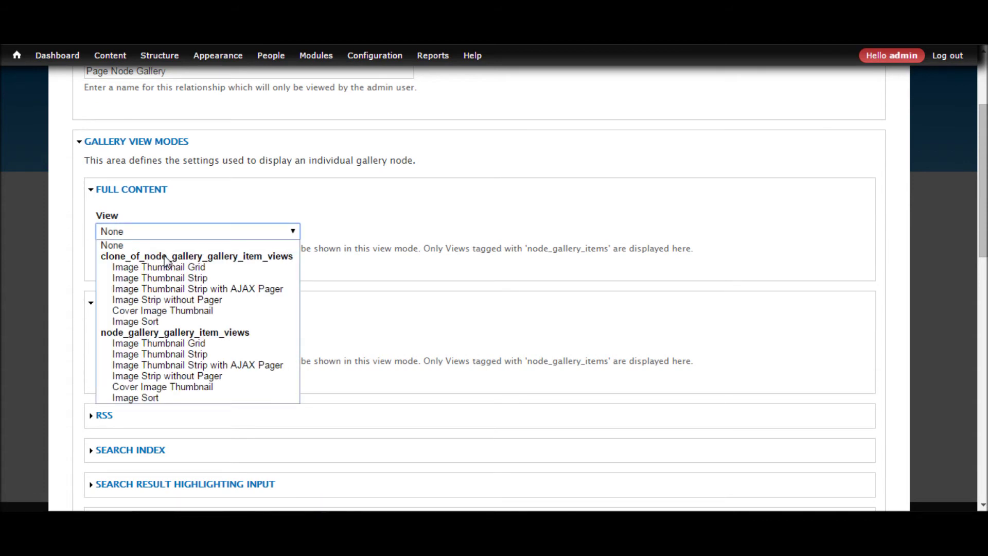
left_click(201, 267)
scroll(407, 276, "down", 3)
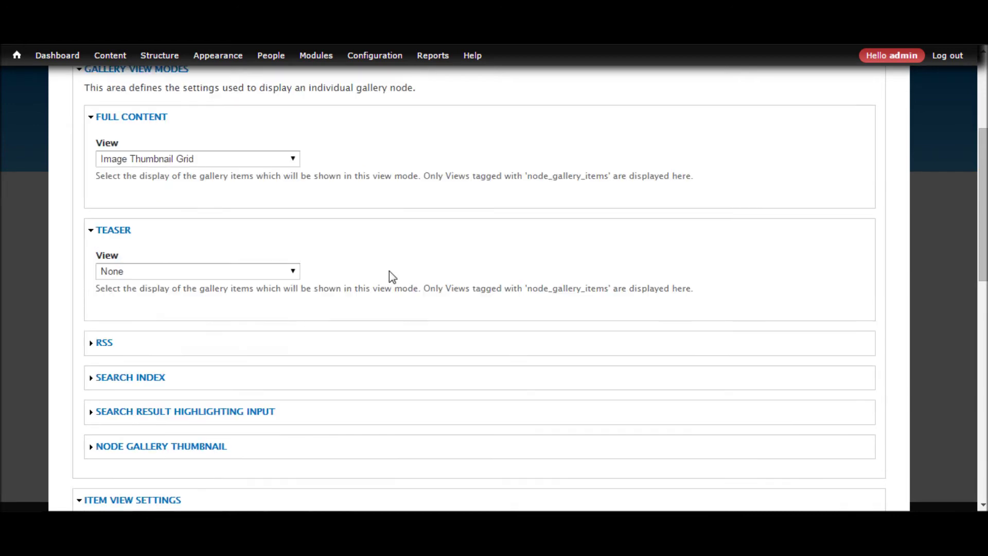
left_click(127, 202)
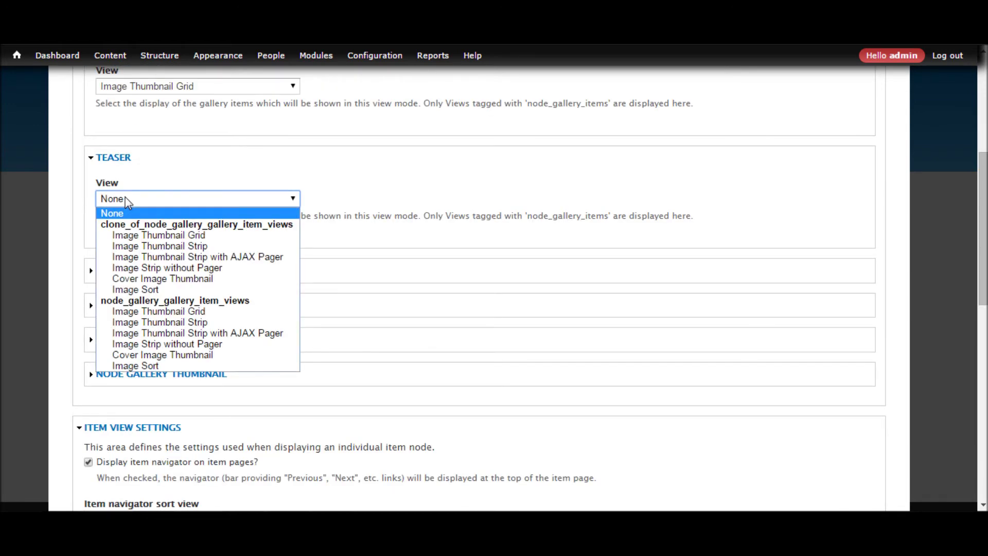
left_click(203, 278)
scroll(232, 233, "down", 2)
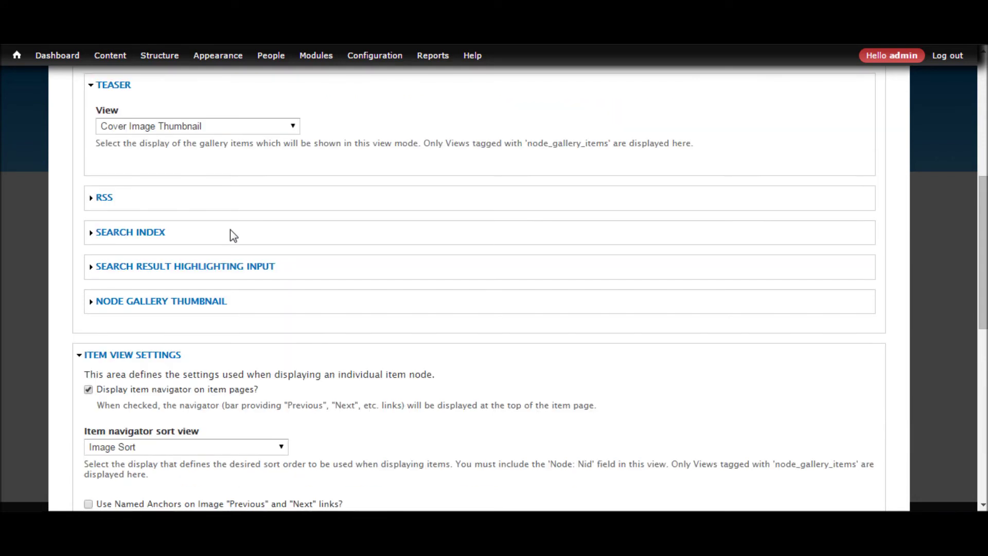
left_click(120, 233)
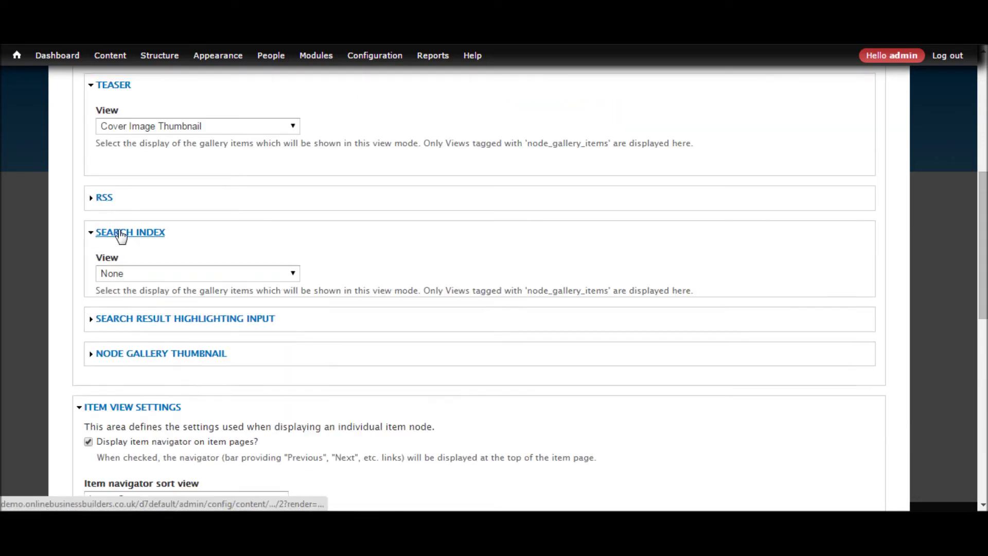
left_click(165, 274)
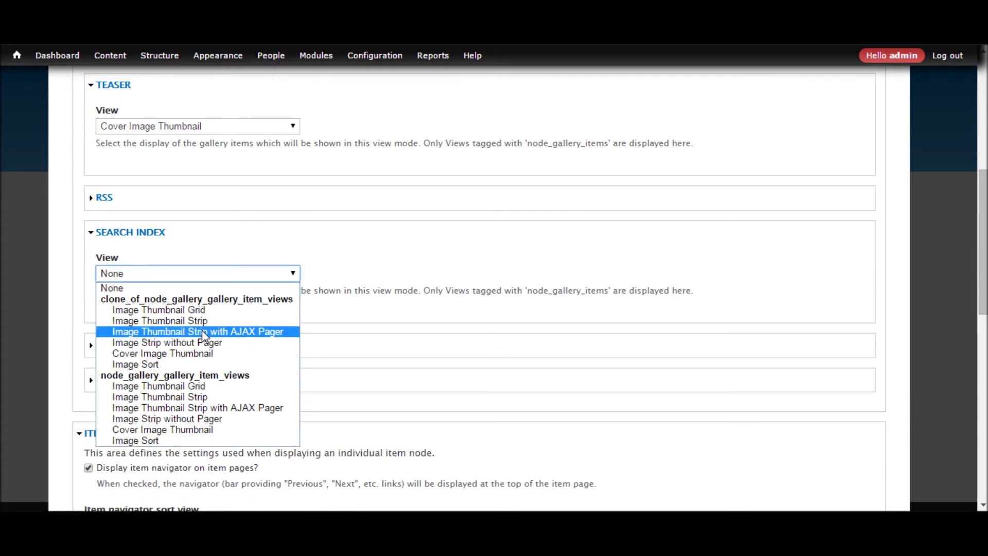
left_click(163, 354)
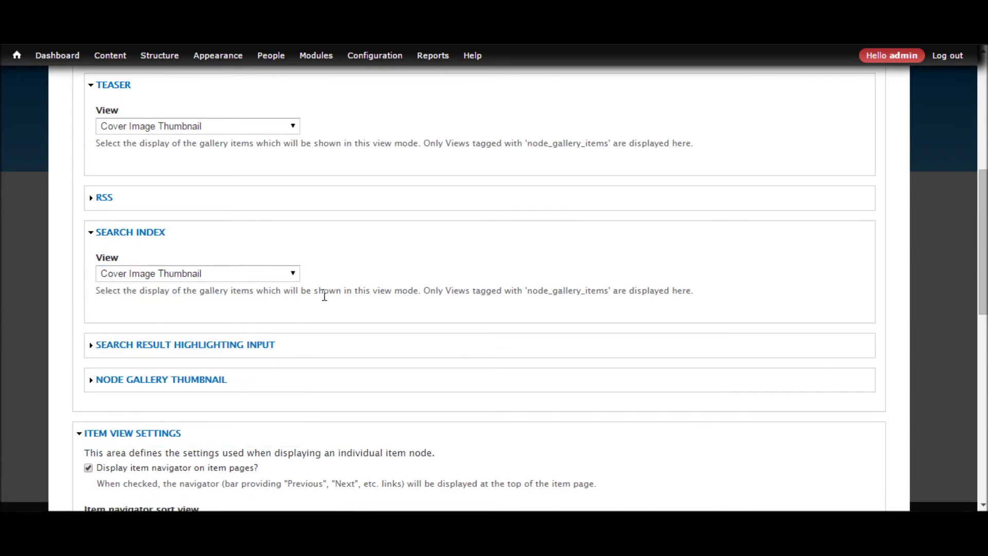
Step: Use Cover Image Thumbnail for Node Gallery Thumbnail, tick Body on Manage Items, and save
scroll(324, 294, "down", 3)
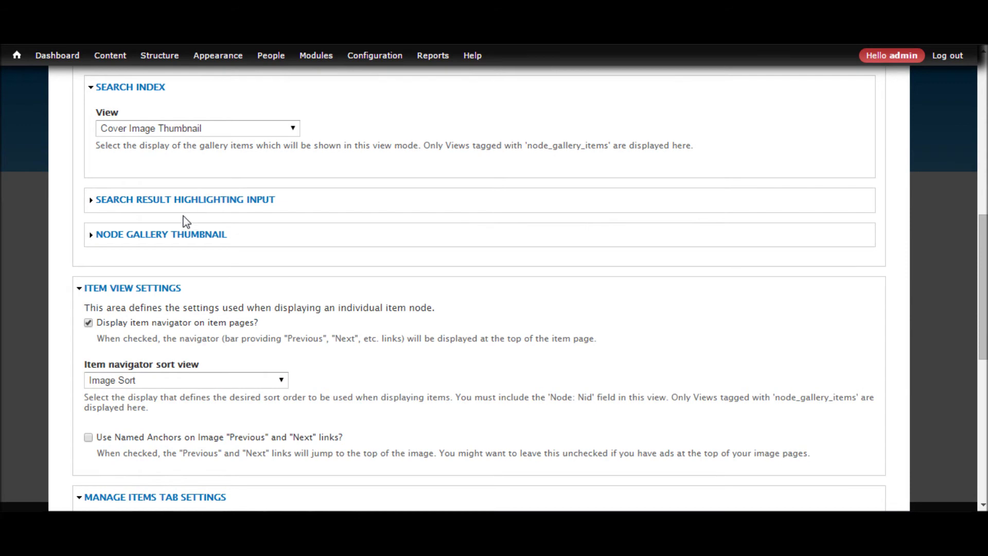
left_click(170, 237)
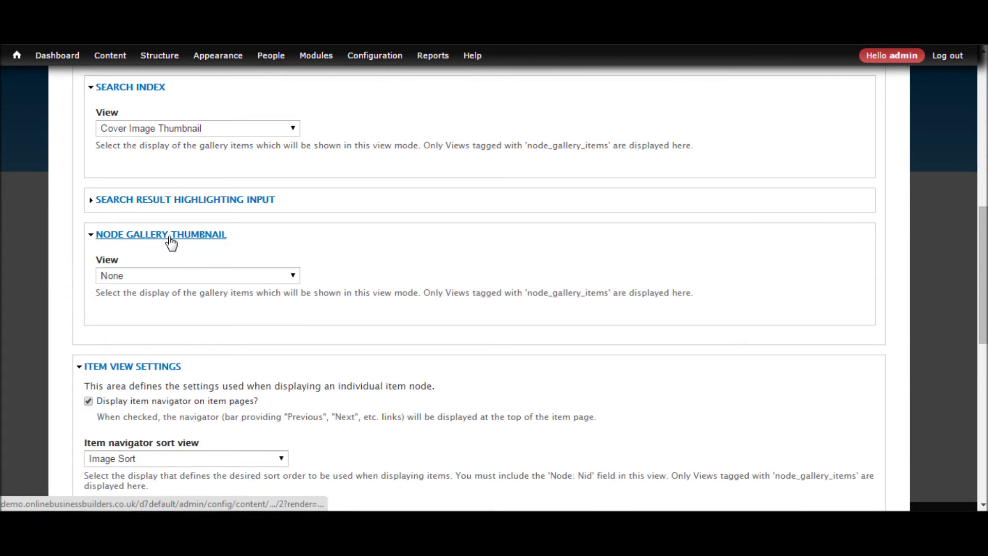
left_click(177, 276)
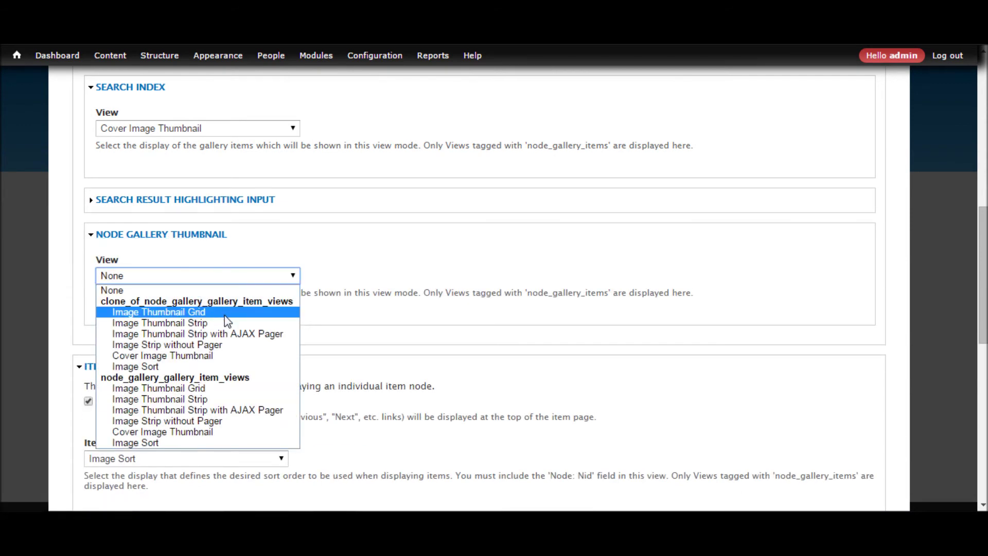
left_click(230, 356)
left_click(265, 325)
scroll(278, 320, "down", 4)
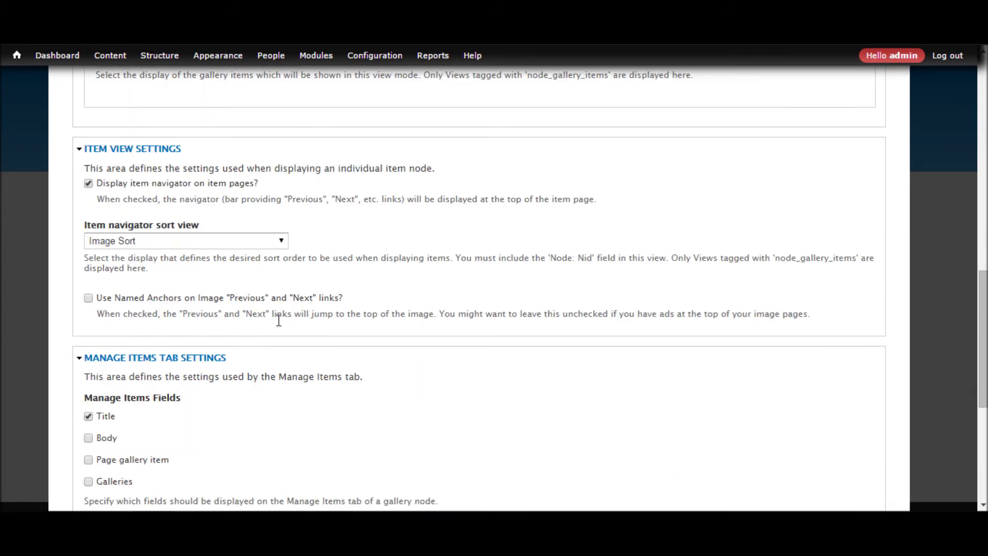
scroll(279, 320, "down", 3)
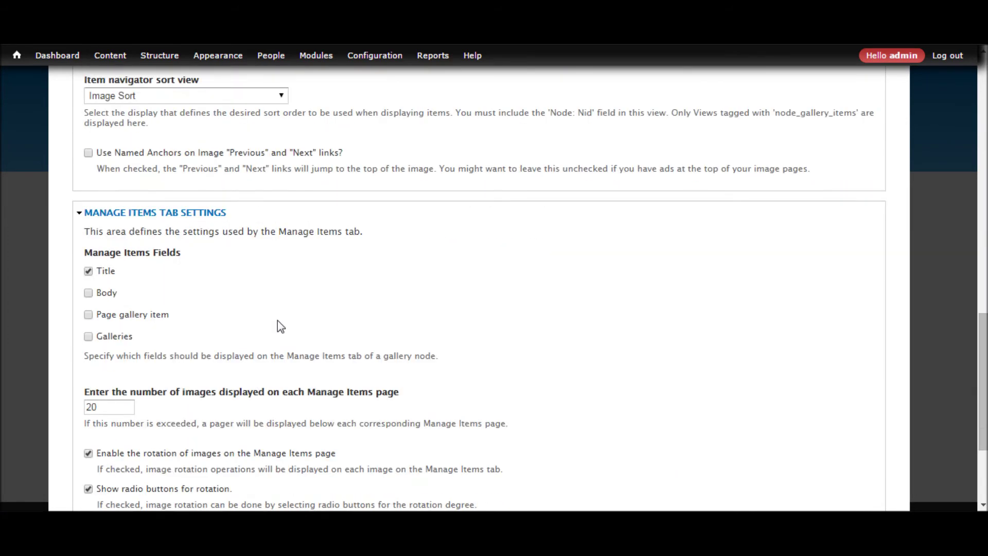
scroll(278, 321, "down", 3)
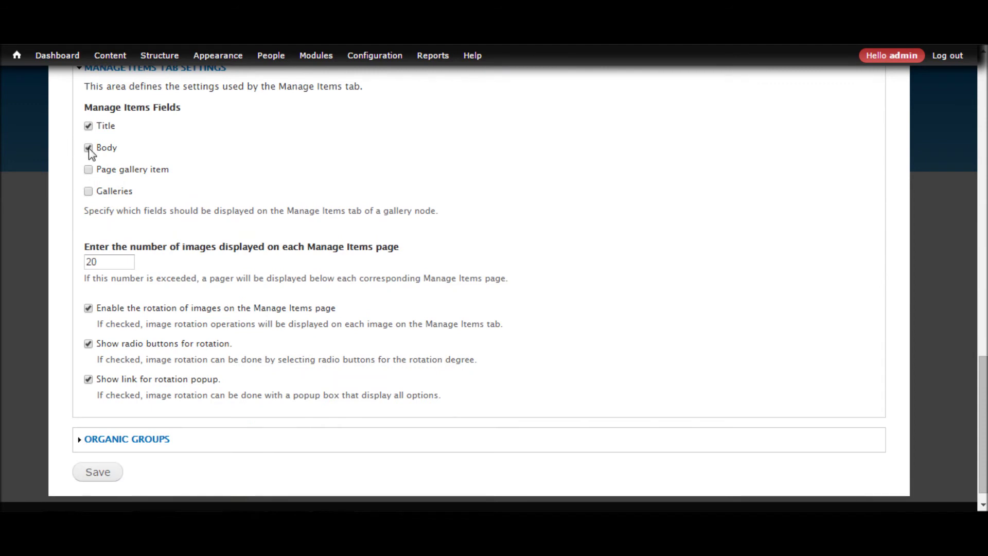
left_click(93, 474)
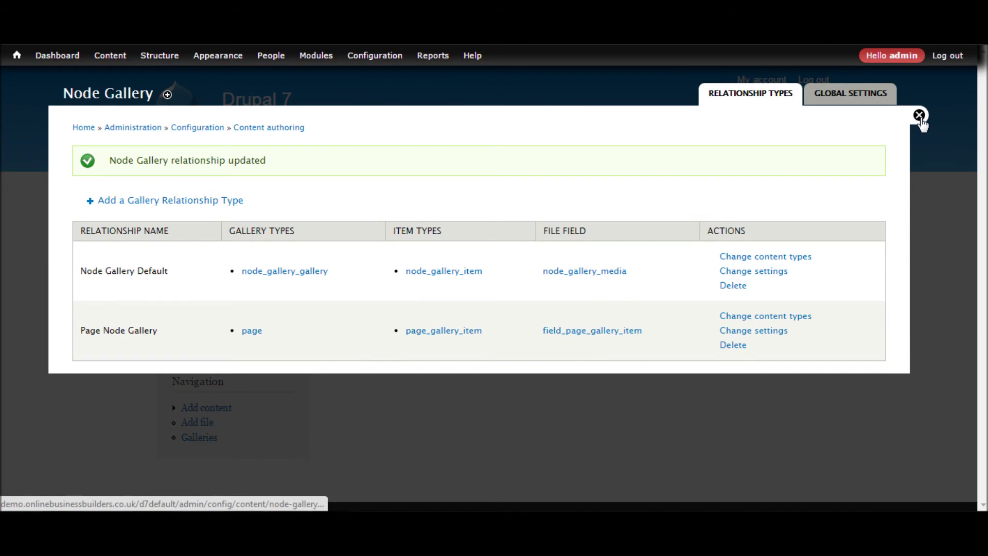
Step: Close the settings overlay and go to the Upload New Items tab of 'New basic page gallery test'
left_click(919, 115)
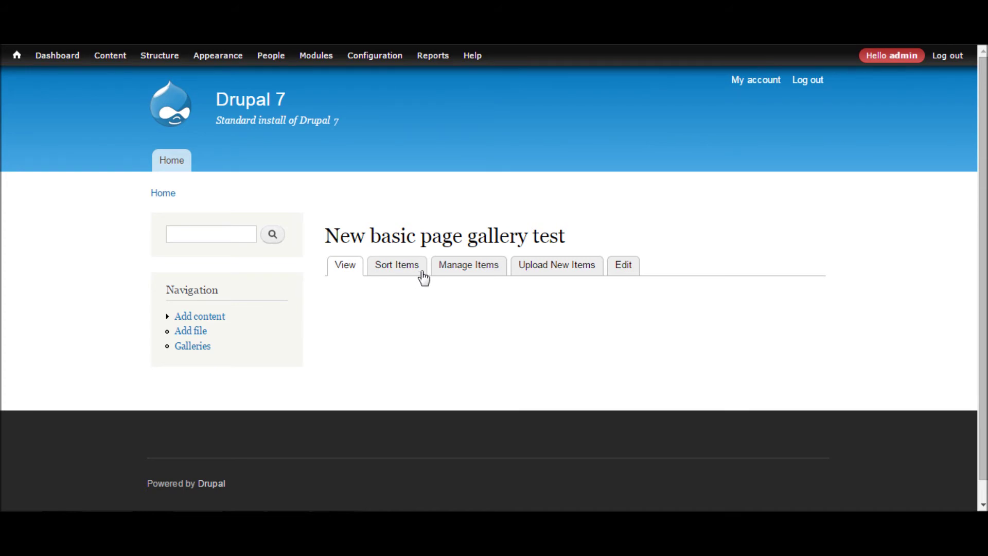
left_click(569, 275)
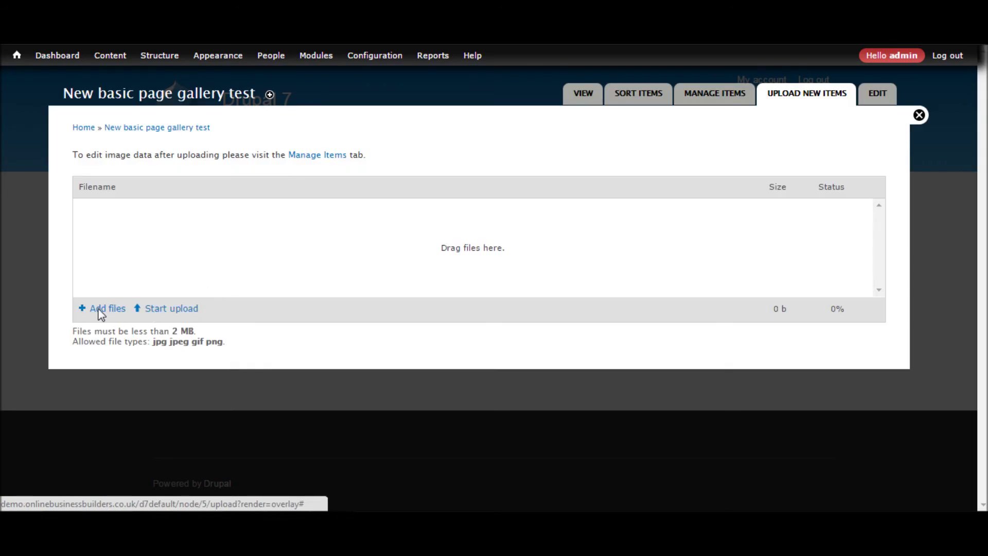
Step: Upload couples fitness training.jpg, IMG_4086.JPG and a third Desktop photo to the gallery
left_click(101, 310)
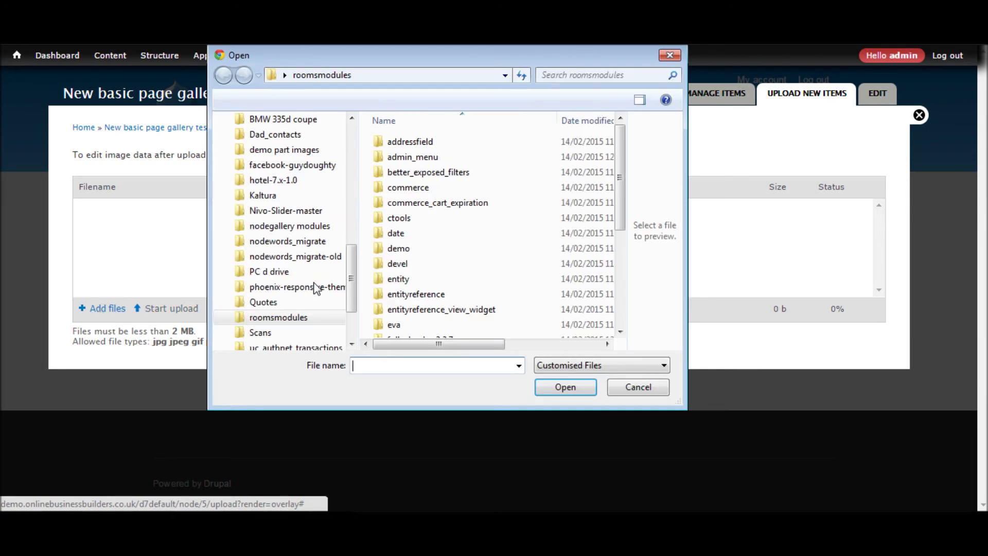
left_click_drag(353, 261, 362, 156)
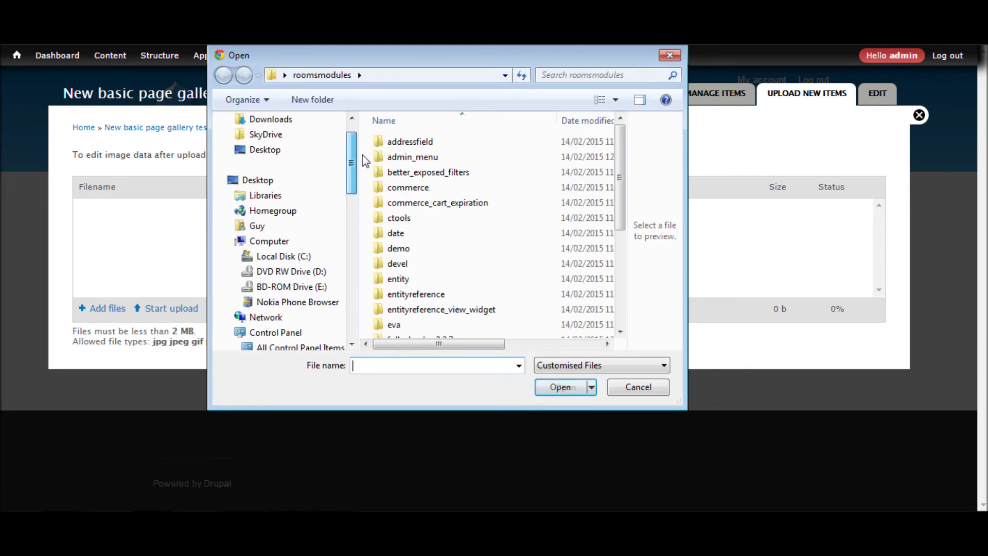
left_click(257, 180)
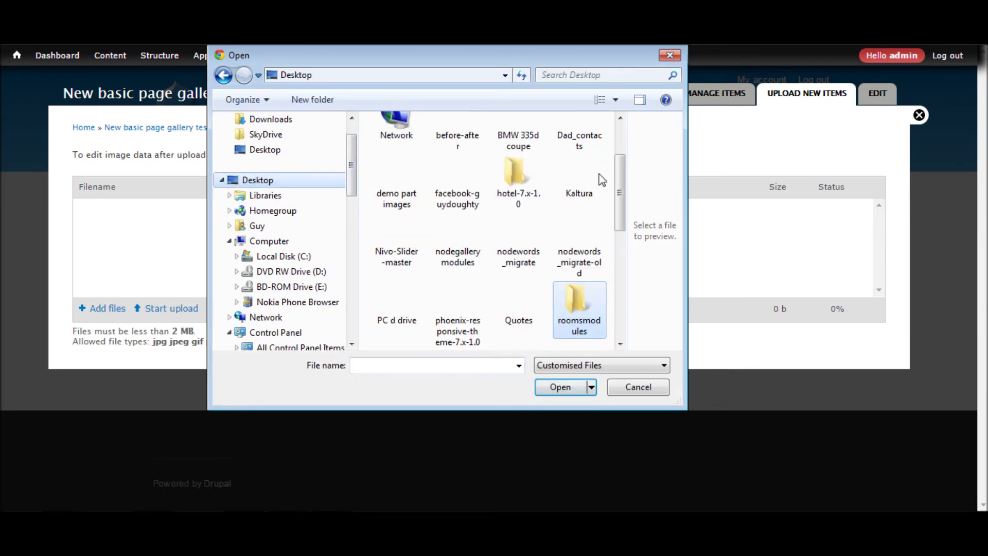
left_click_drag(621, 167, 627, 244)
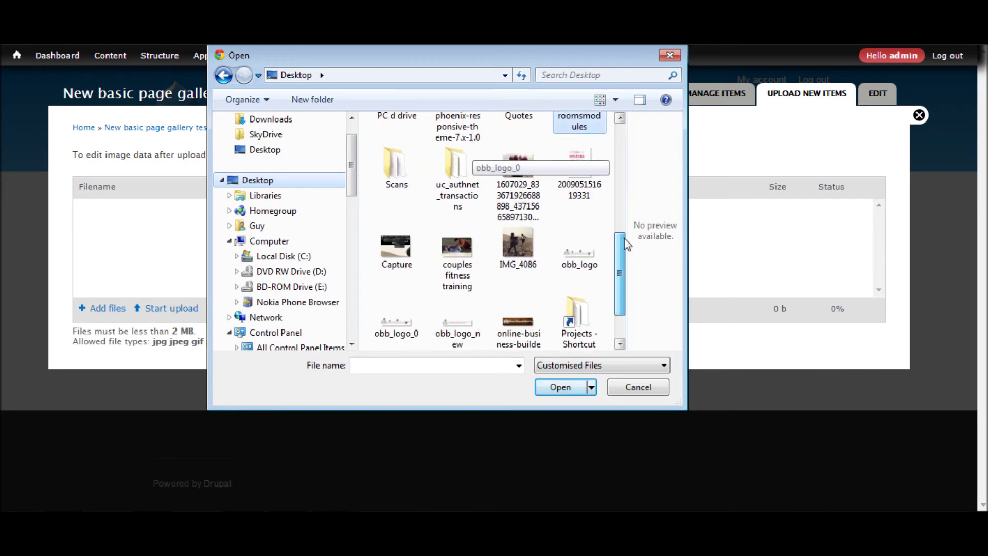
left_click(463, 247)
left_click(518, 244, "ctrl")
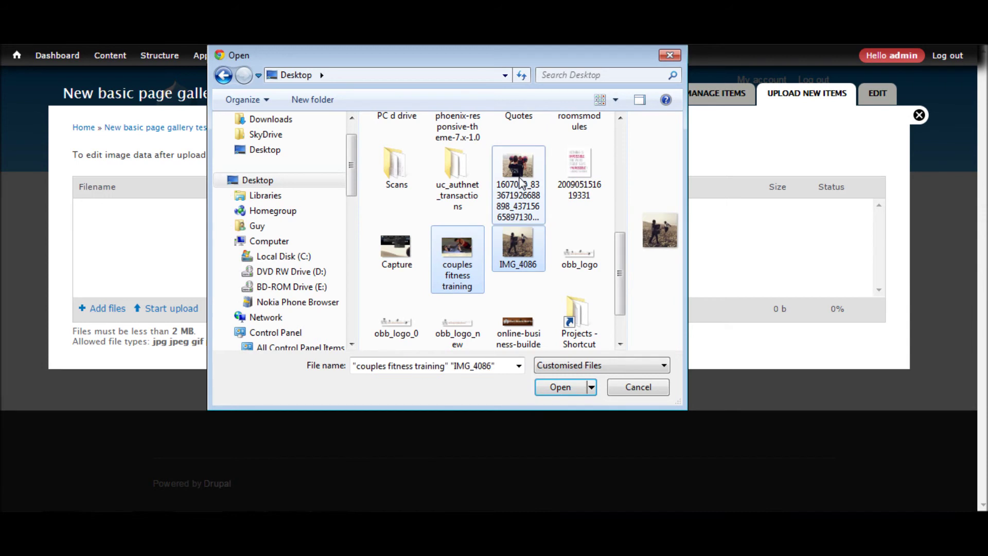
left_click(519, 170, "ctrl")
left_click_drag(616, 246, 620, 286)
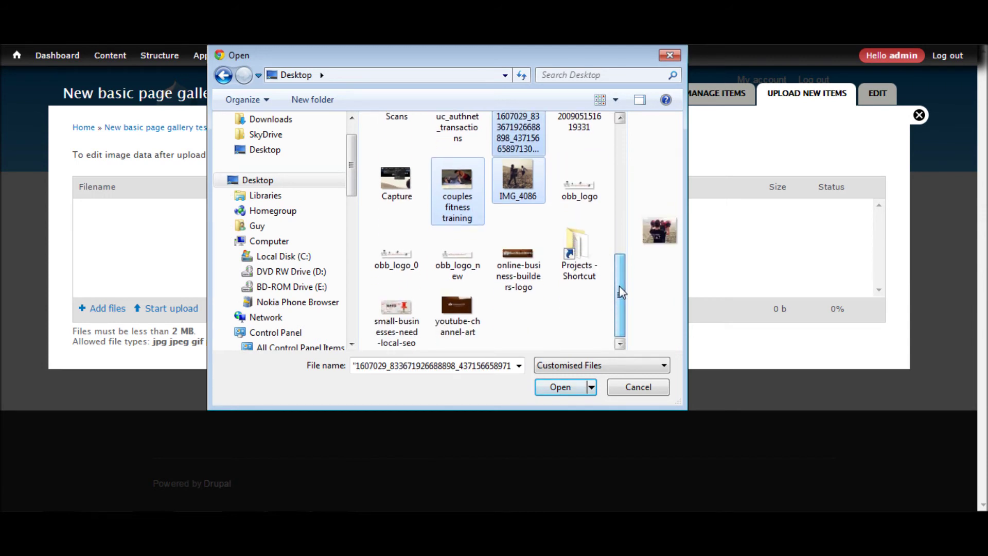
left_click(559, 390)
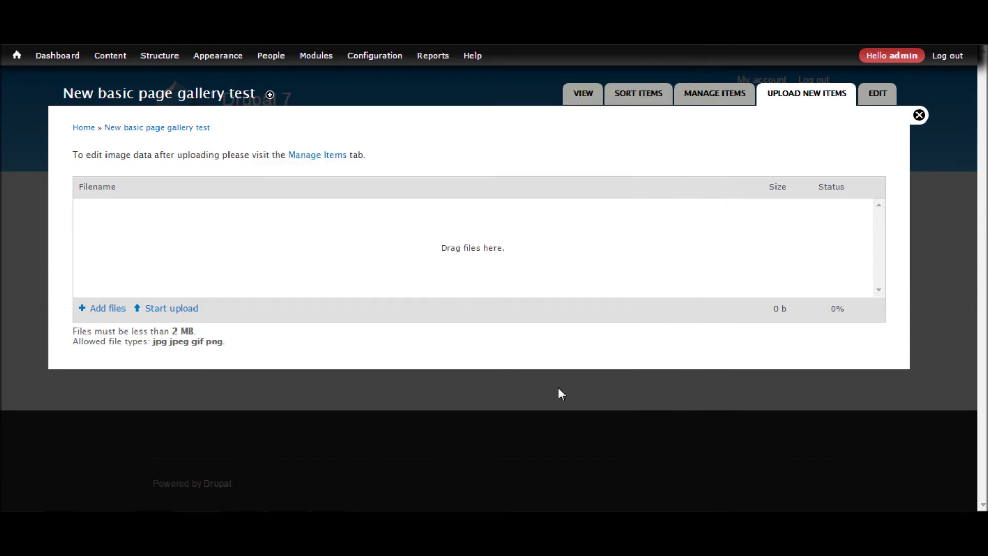
left_click(181, 310)
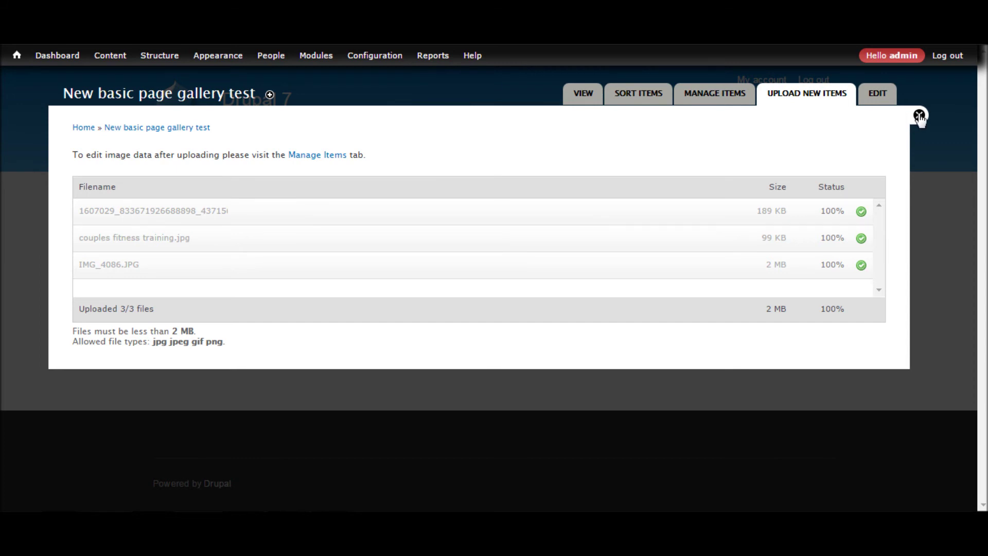
left_click(717, 96)
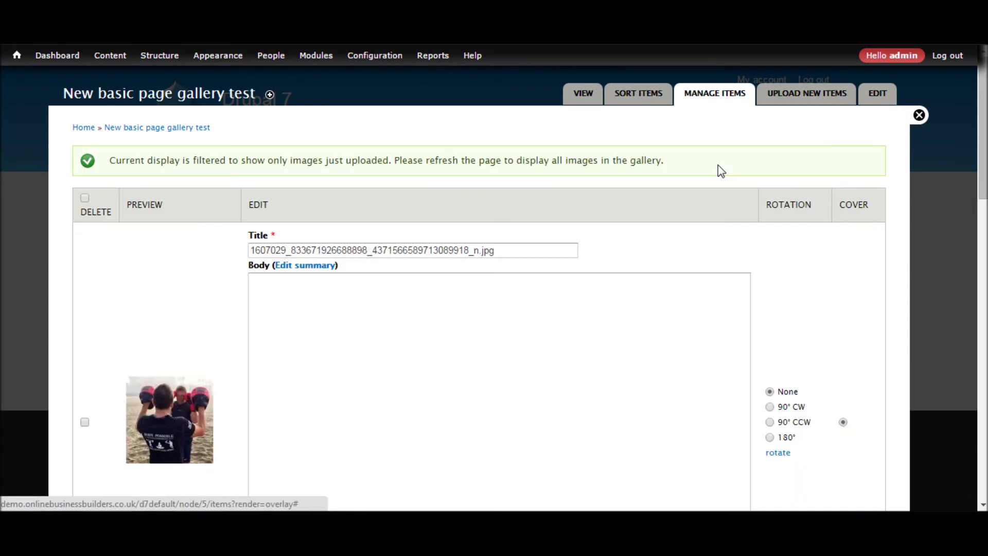
Step: Scroll the Manage Items list and click into the first image's Title field
scroll(166, 295, "down", 3)
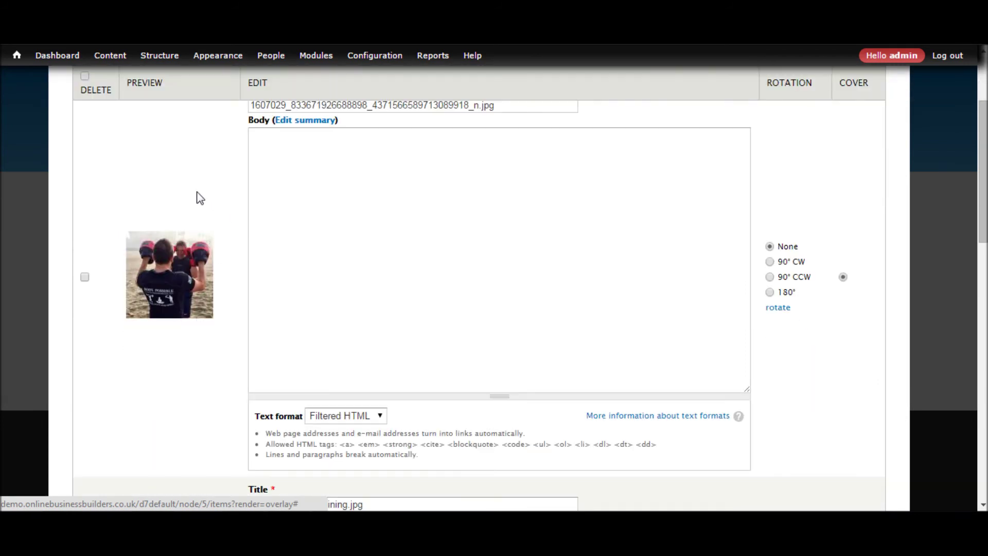
scroll(200, 198, "up", 3)
left_click(275, 250)
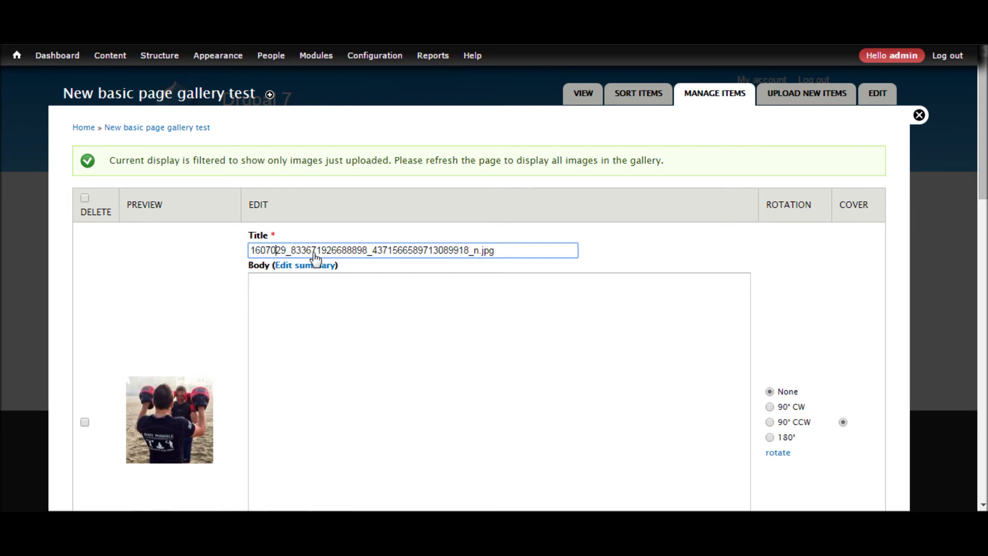
Step: Relabel the Page gallery item Body field as 'Alt text / Image Description' and save the settings
mouse_move(120, 67)
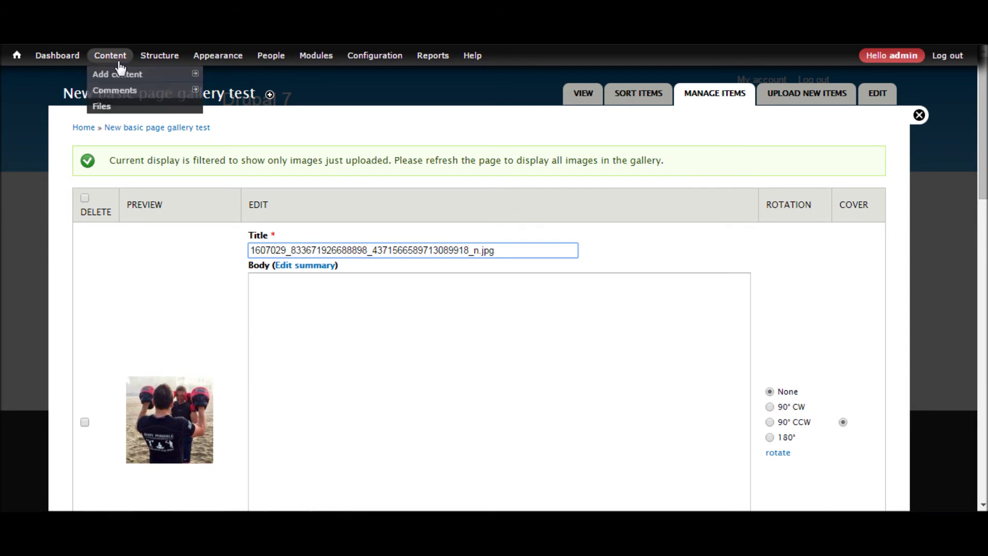
mouse_move(165, 59)
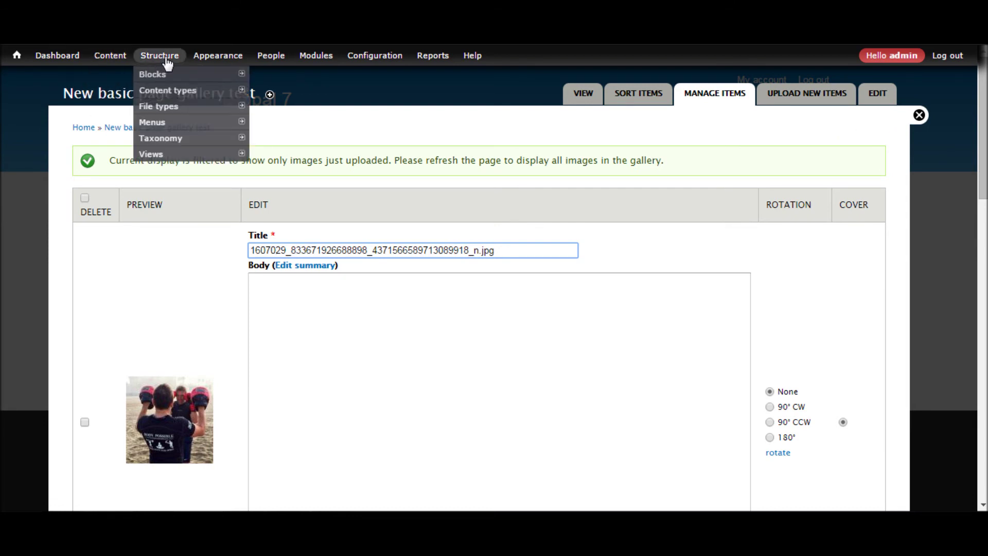
mouse_move(172, 91)
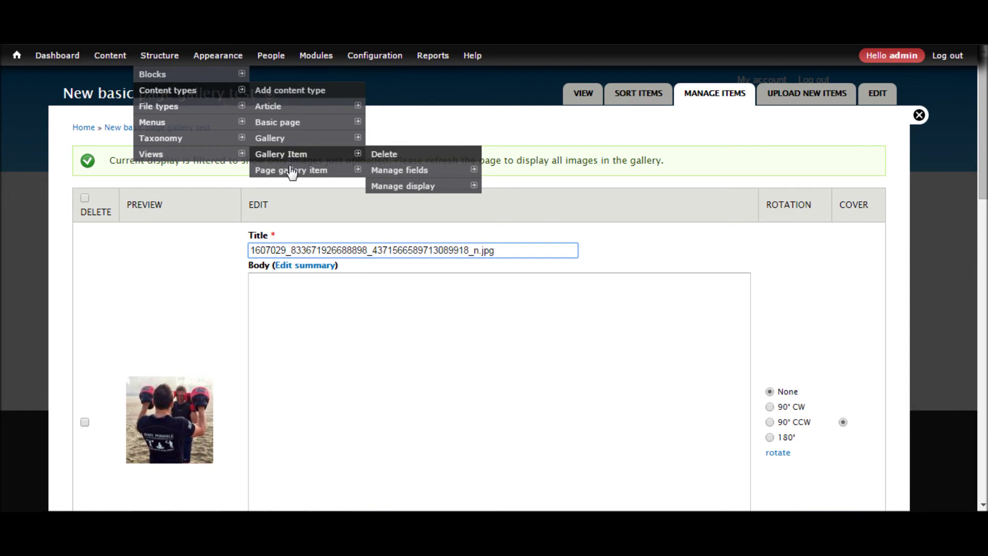
mouse_move(293, 171)
mouse_move(404, 194)
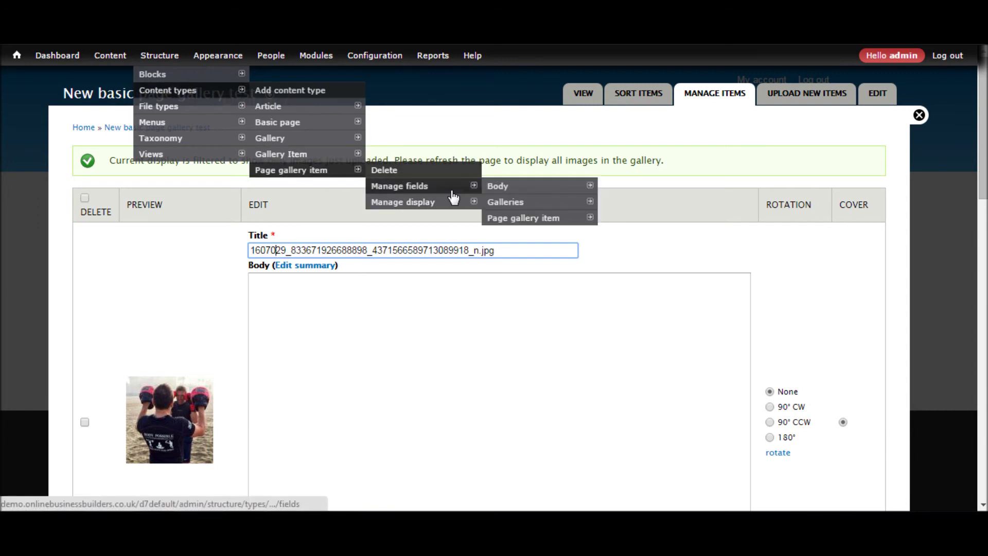
left_click(515, 192)
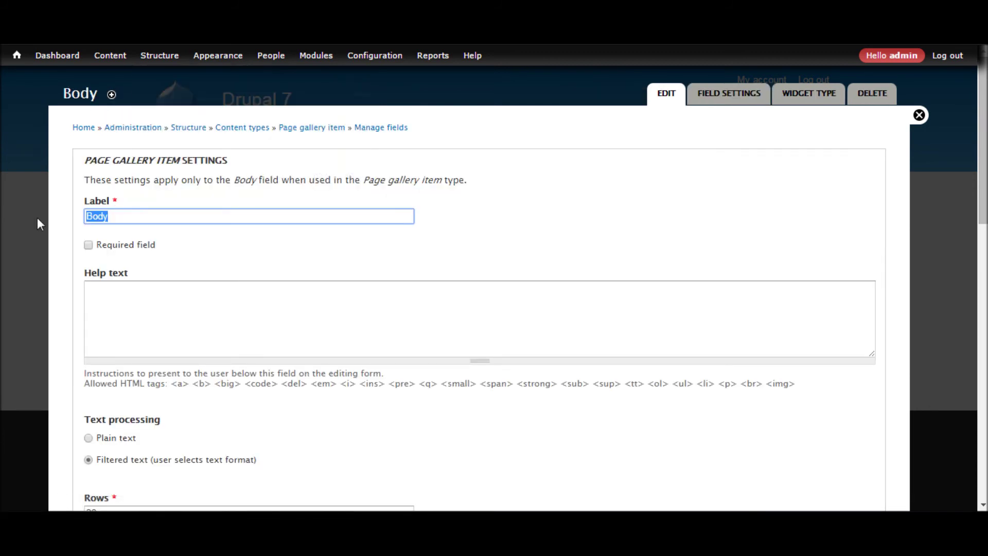
type("Alt")
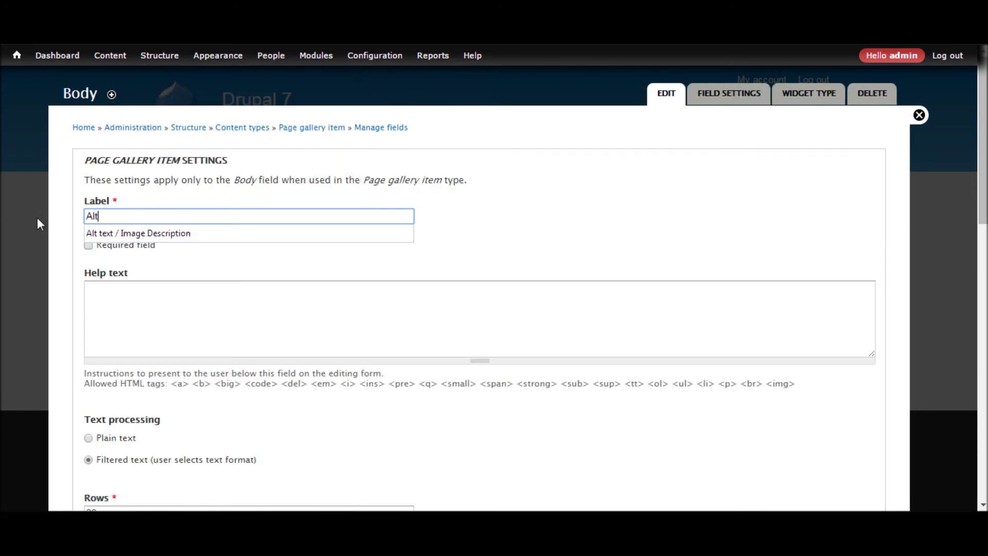
key("Down")
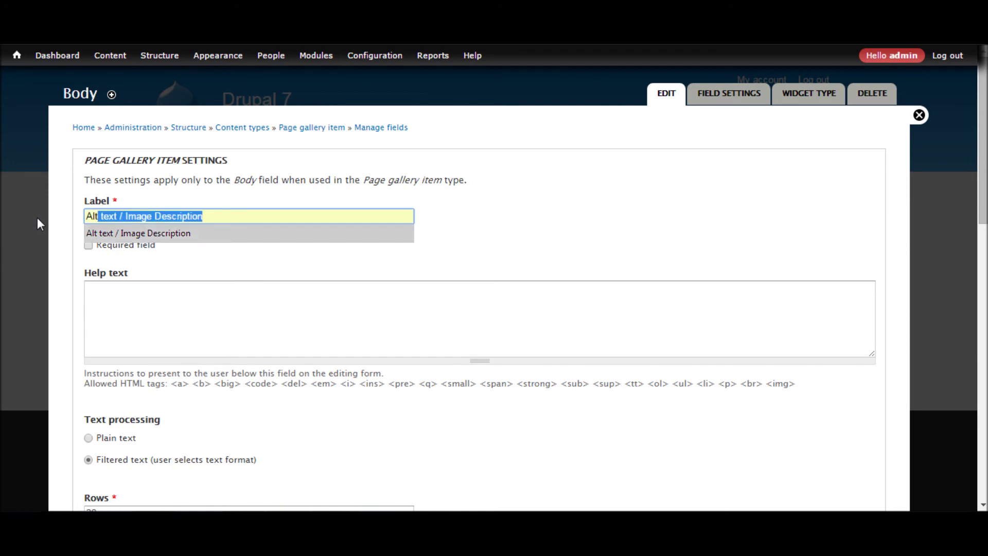
key("Return")
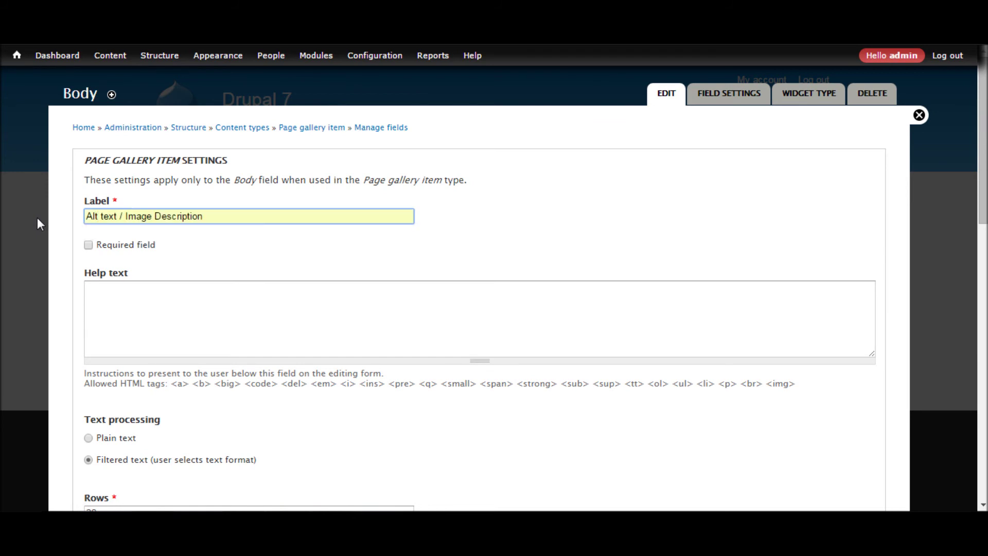
scroll(154, 242, "down", 15)
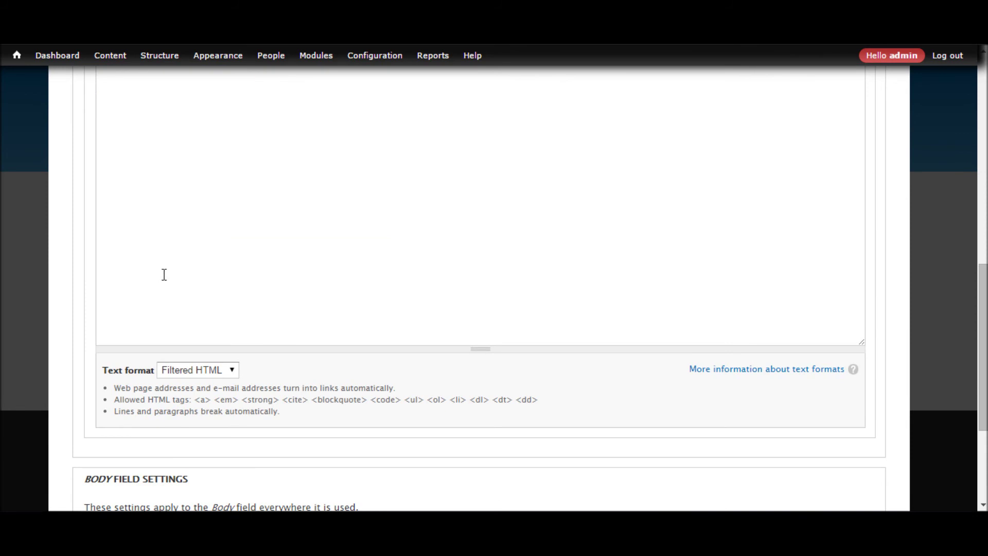
left_click(142, 453)
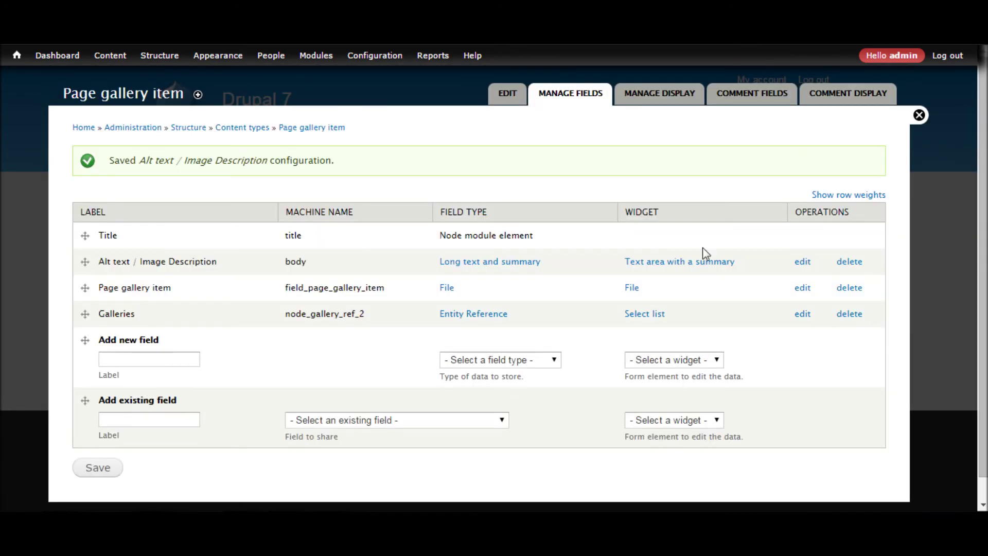
left_click(919, 114)
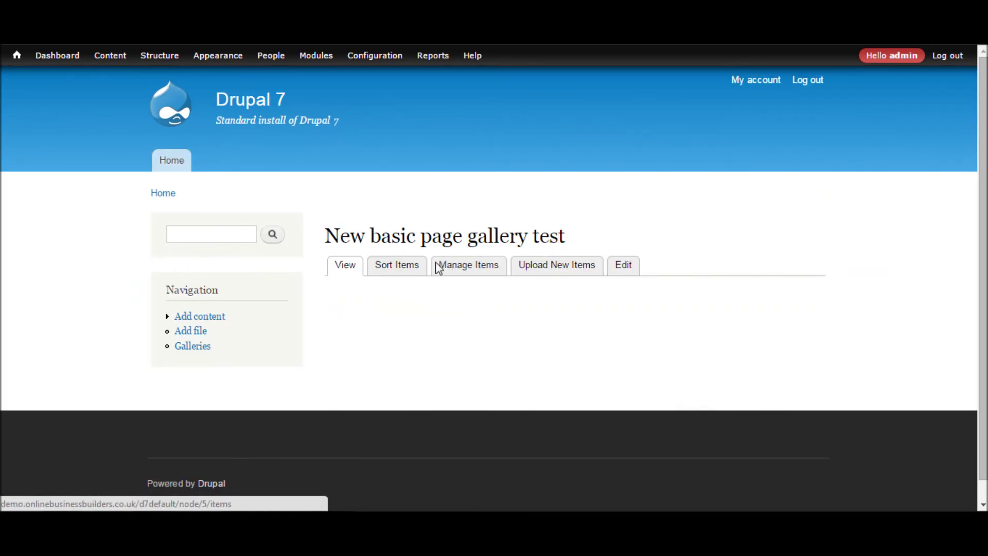
Step: Check the Alt text / Image Description box in Manage Items, then close the overlay
left_click(466, 267)
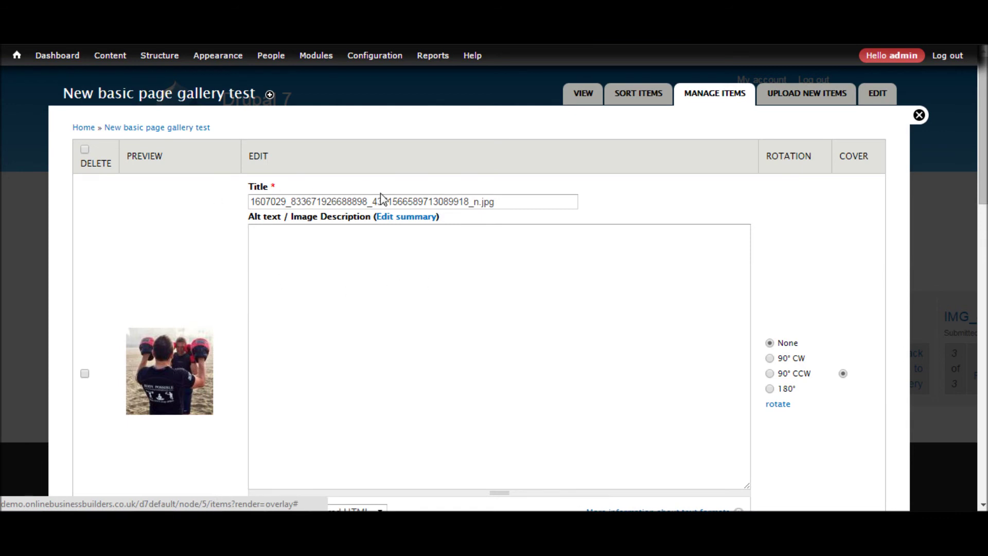
left_click(353, 291)
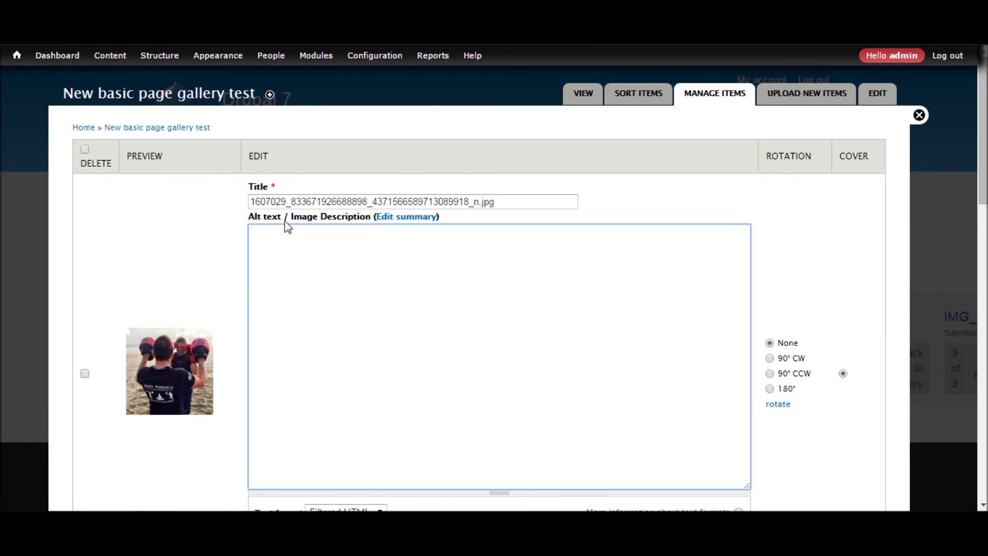
left_click(919, 119)
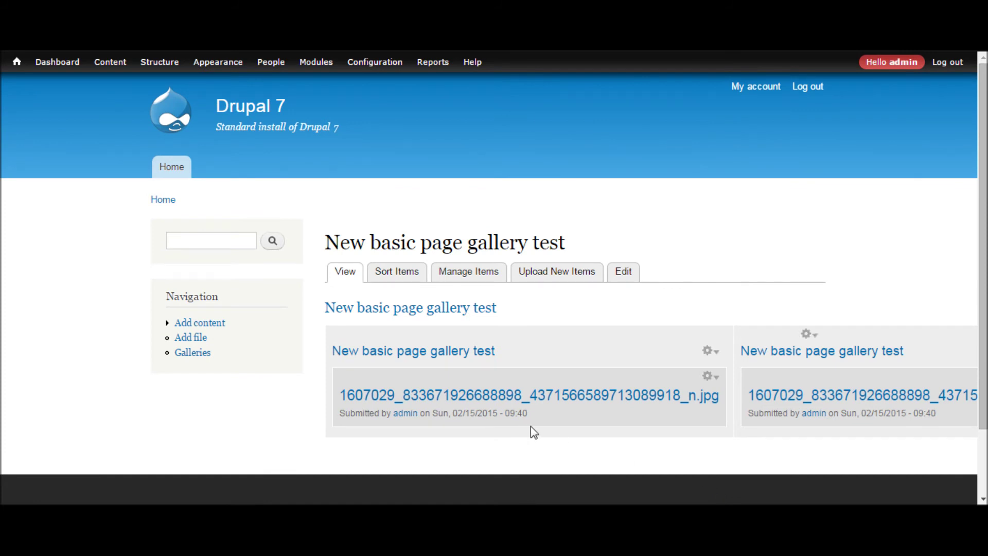
Step: Open the 'Clone of Node Gallery: Gallery Item Views' view for editing from the gallery block
left_click(710, 352)
left_click(812, 335)
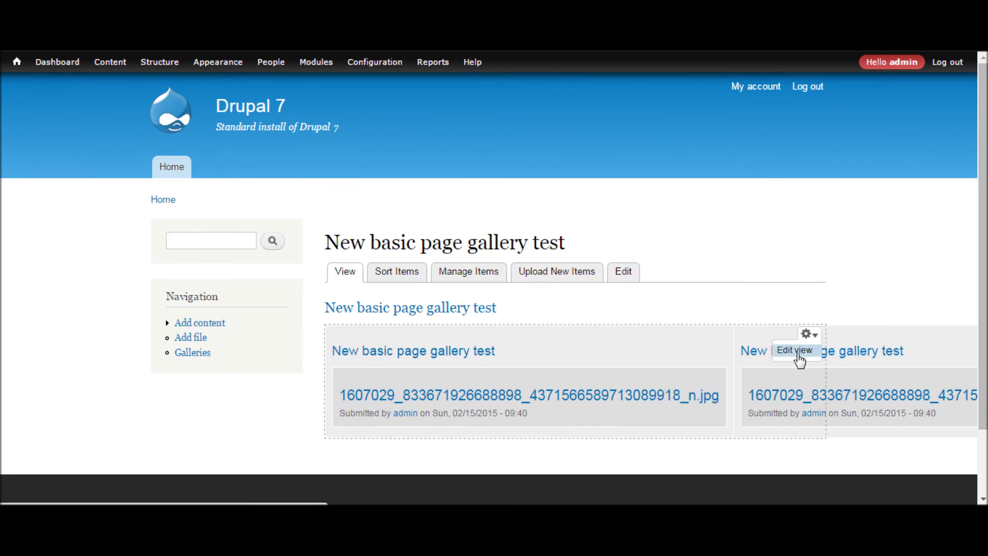
left_click(798, 355)
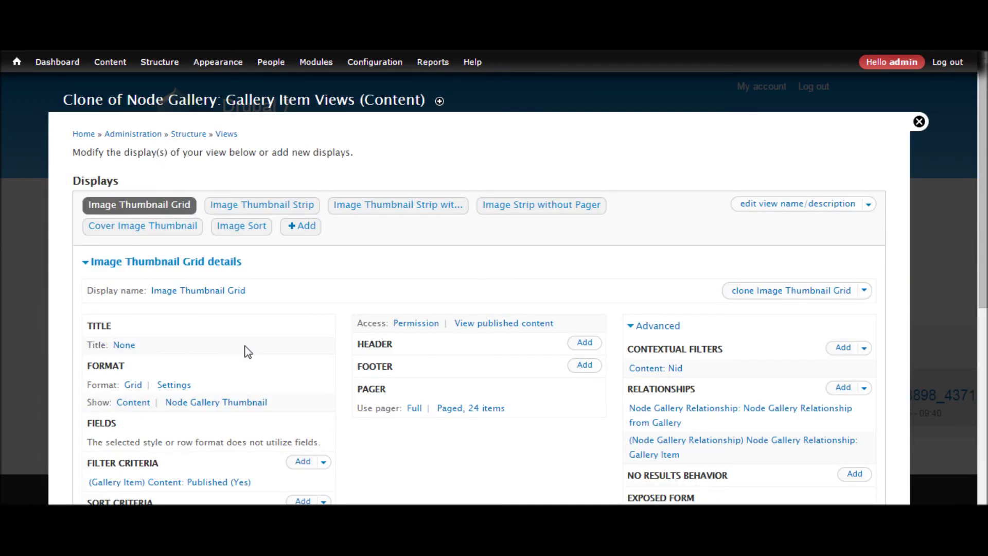
Step: Switch the Image Thumbnail Grid row style from Content to Fields for all displays, keeping default options
scroll(247, 352, "down", 3)
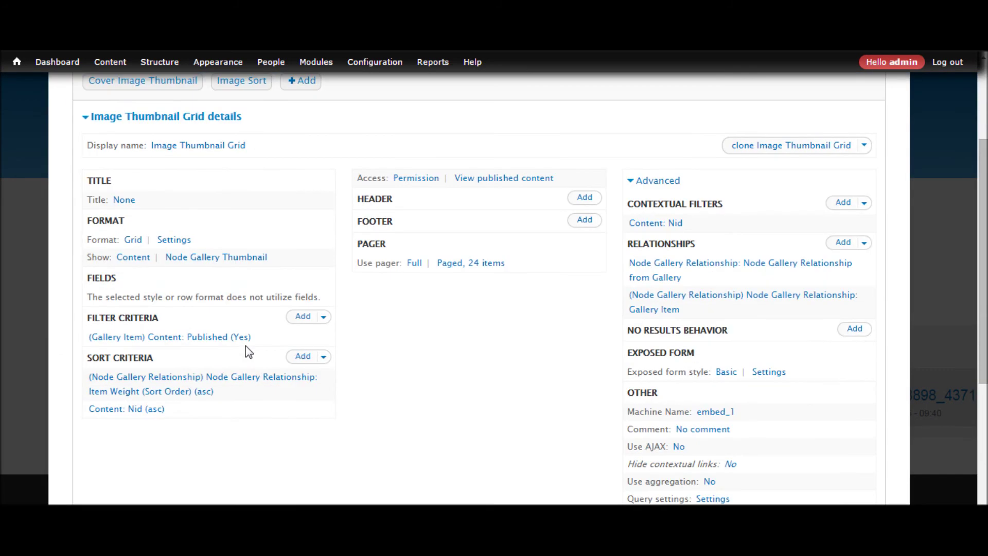
left_click(135, 258)
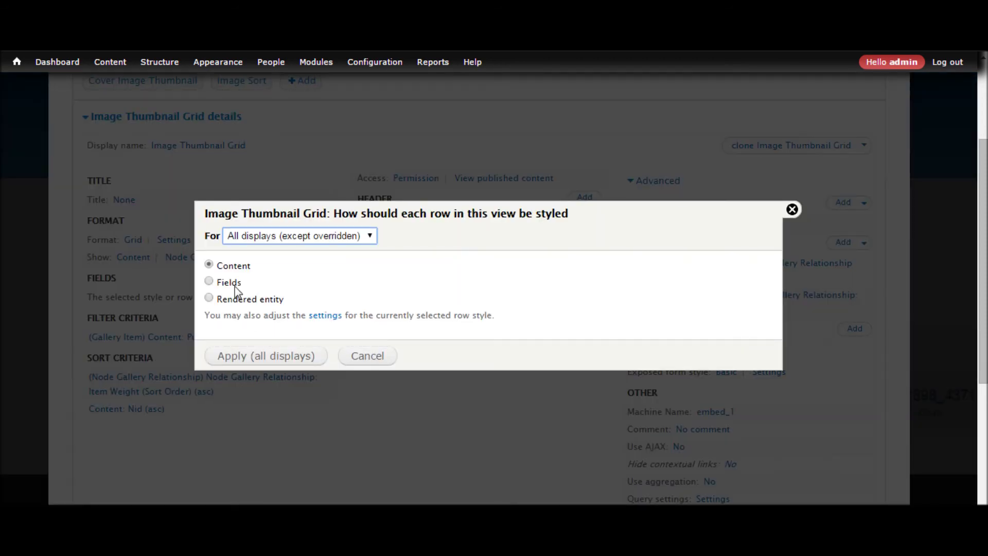
left_click(235, 287)
left_click(278, 356)
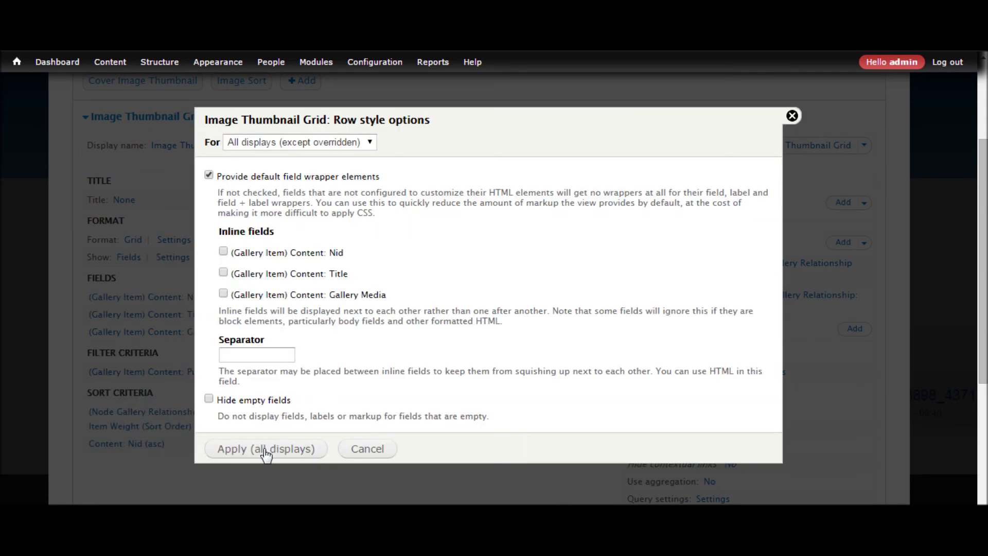
left_click(263, 448)
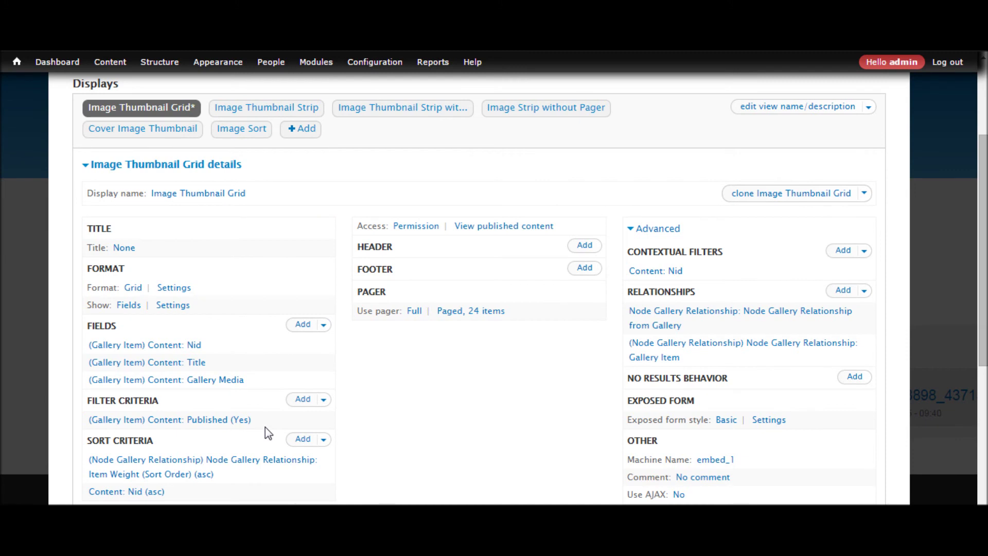
scroll(265, 427, "down", 2)
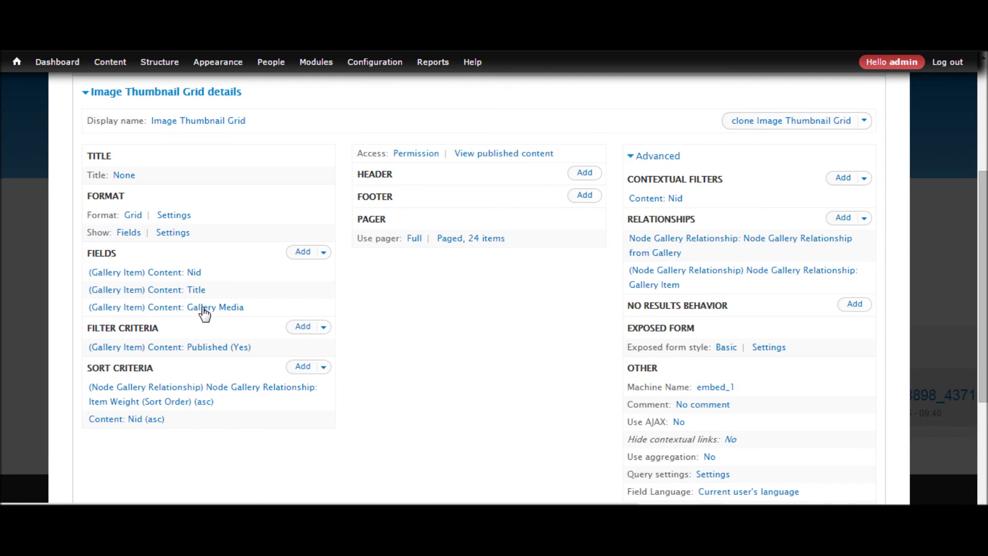
Step: Add the Page gallery item field to the view by searching 'page gallery'
left_click(324, 253)
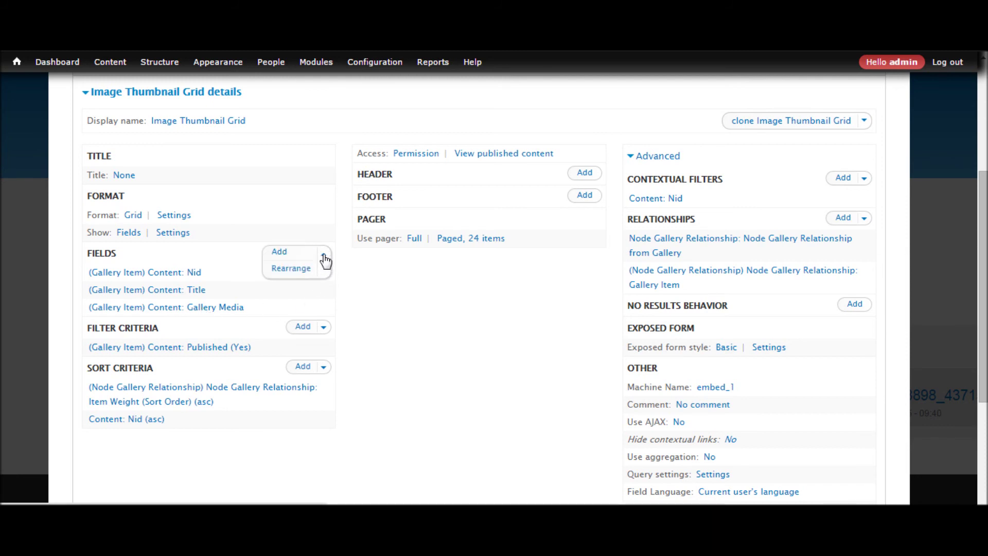
left_click(281, 256)
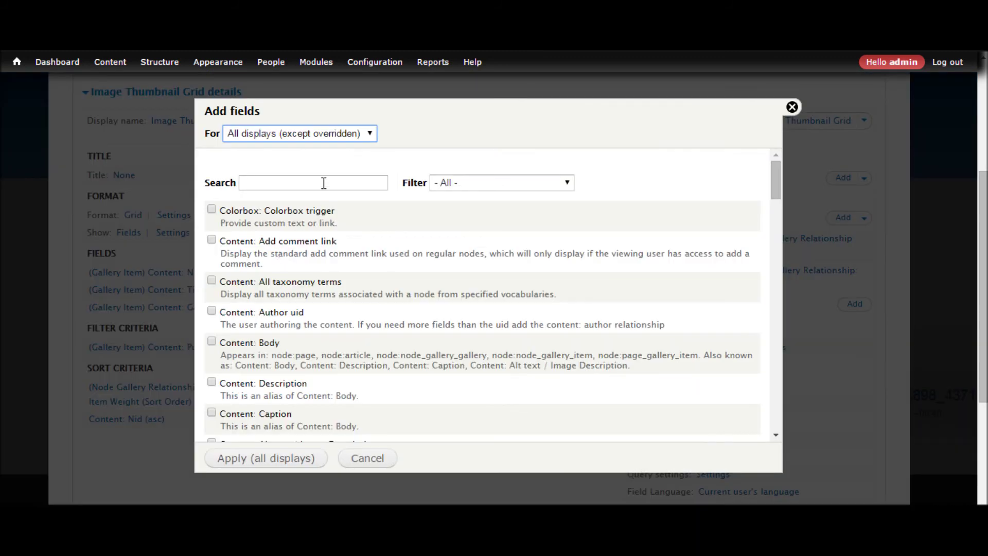
left_click(323, 183)
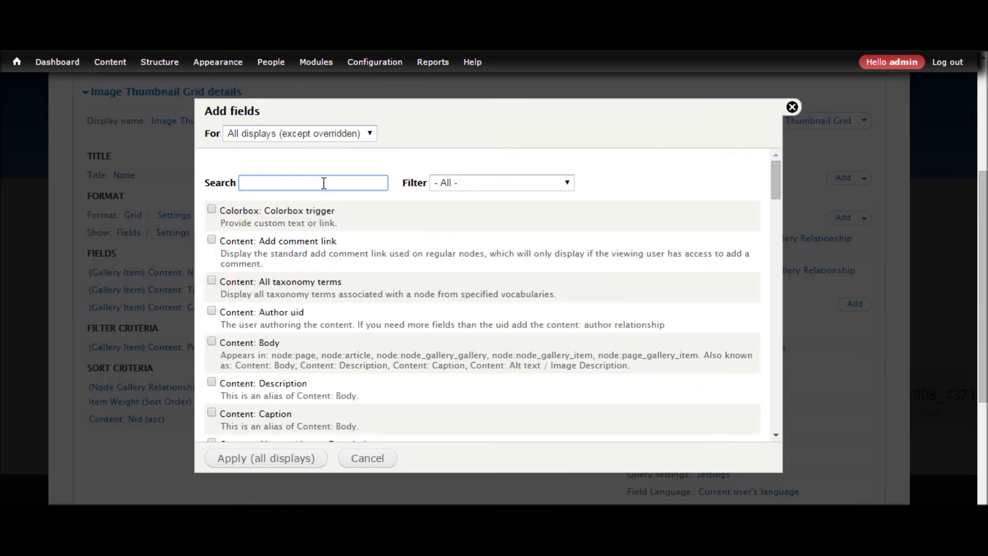
type("page galle")
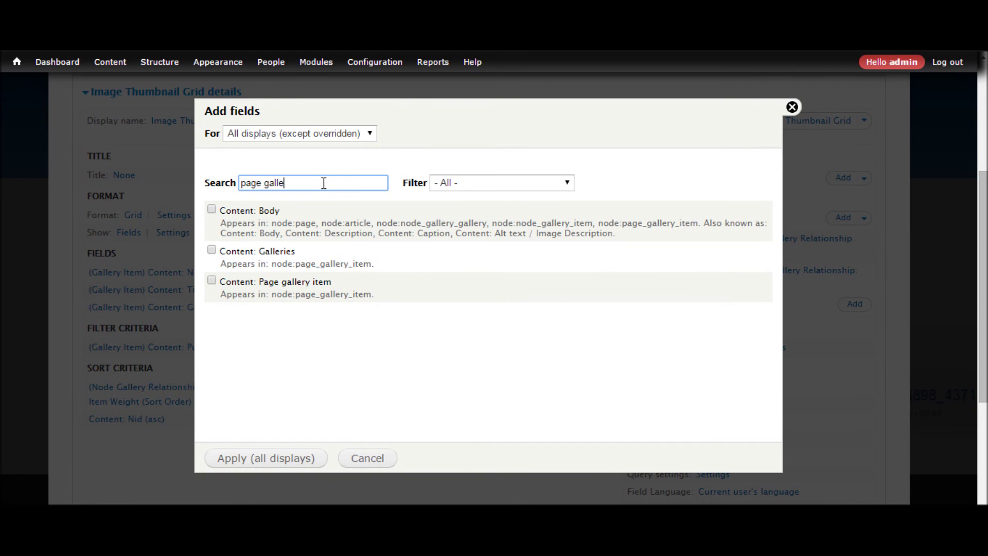
type("ry")
left_click(291, 289)
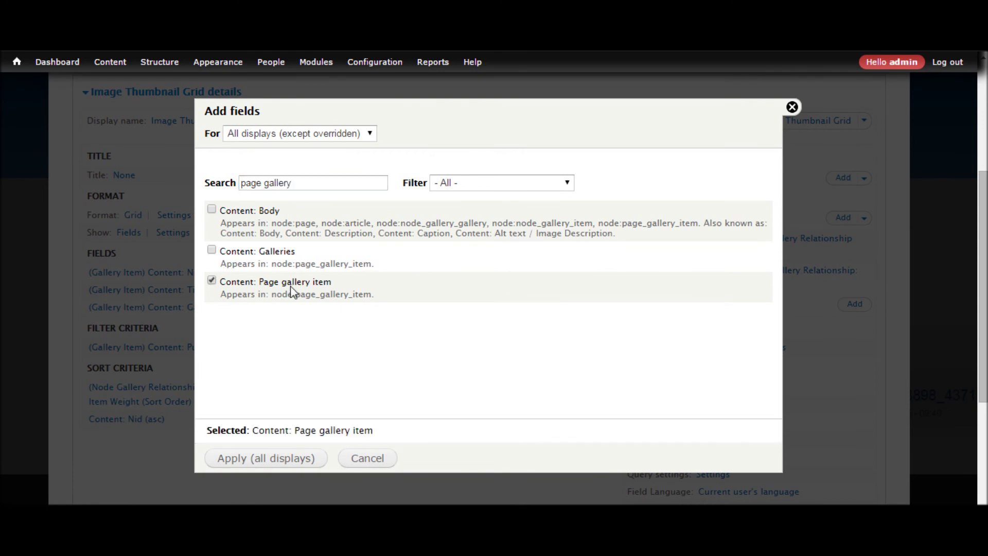
left_click(278, 459)
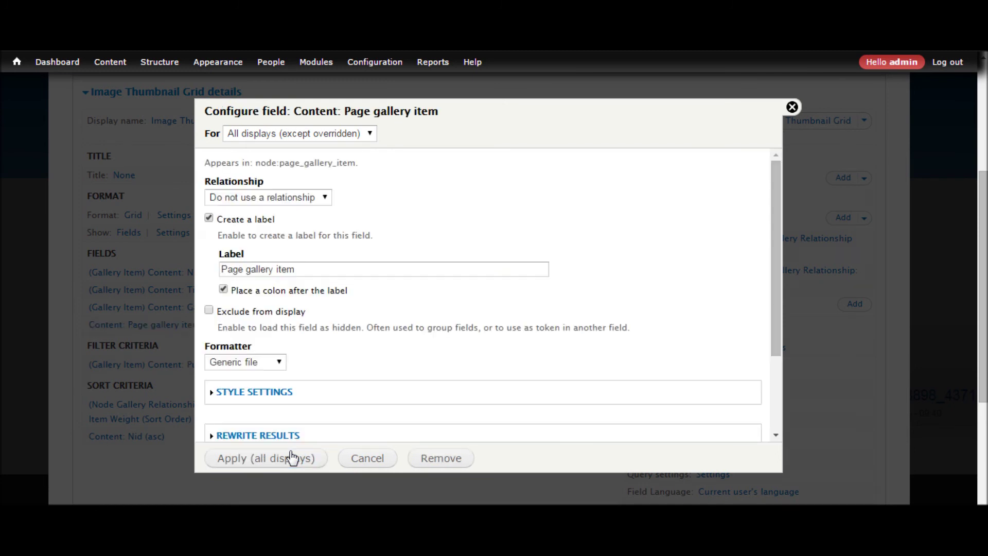
Step: Hide its label and render it as a file in Node Gallery File Thumbnail mode for all displays
left_click(227, 221)
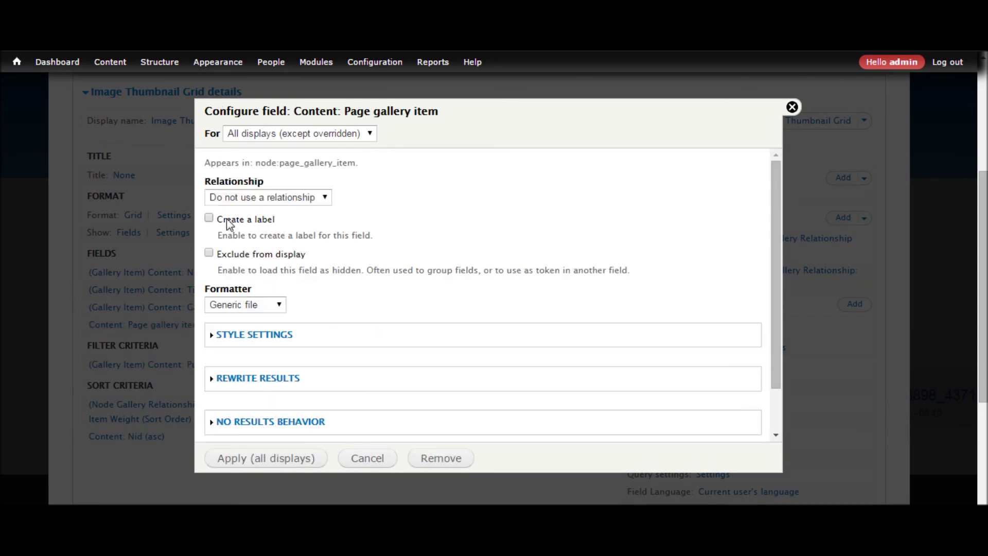
left_click(278, 306)
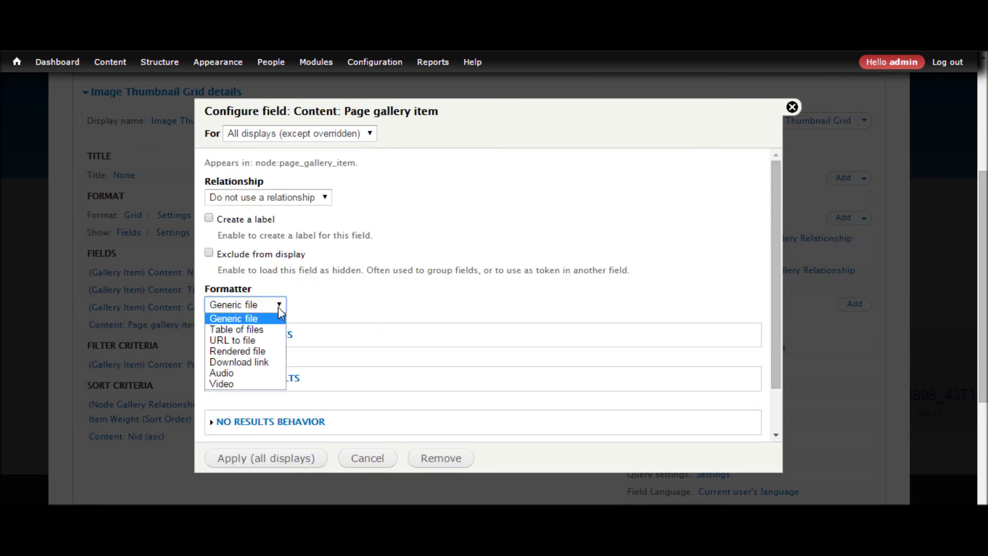
left_click(265, 352)
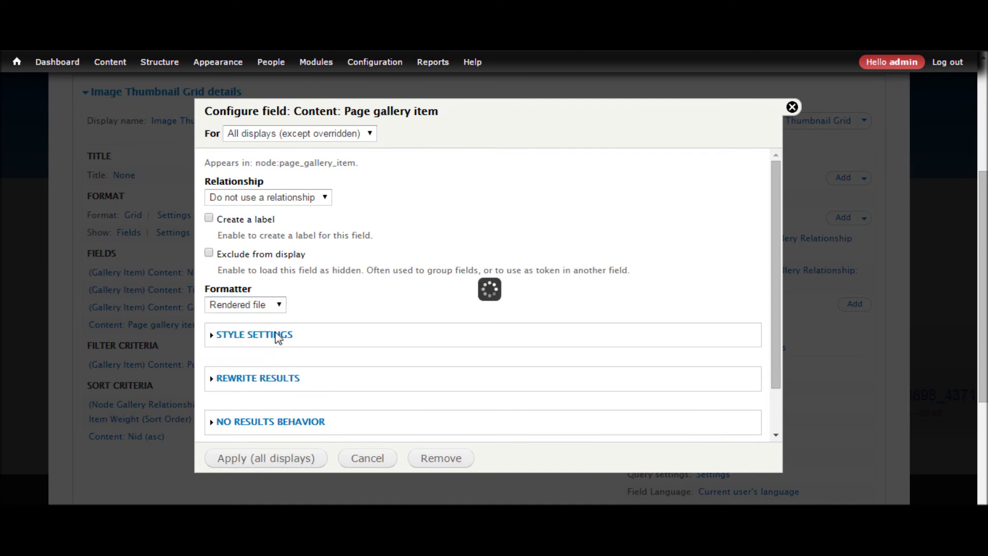
left_click(286, 342)
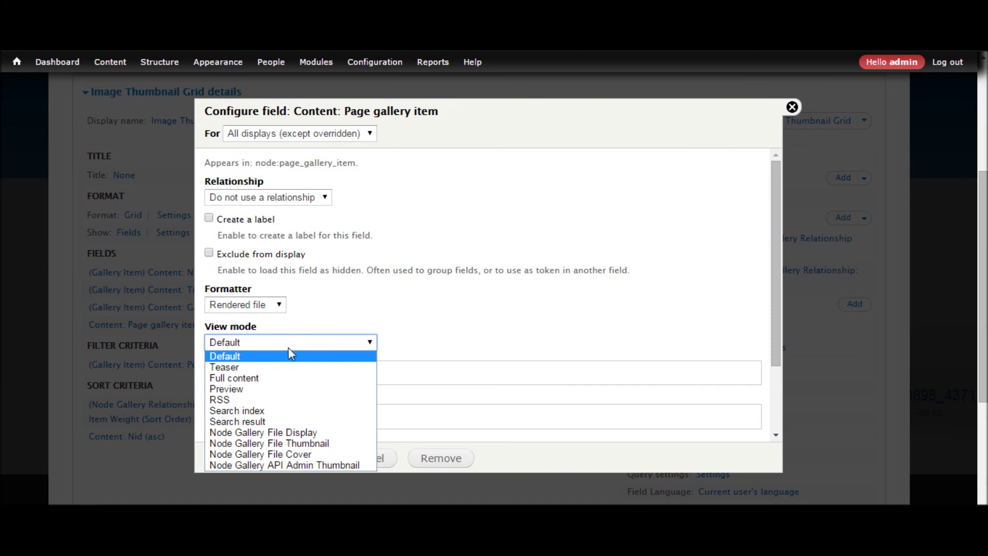
left_click(340, 444)
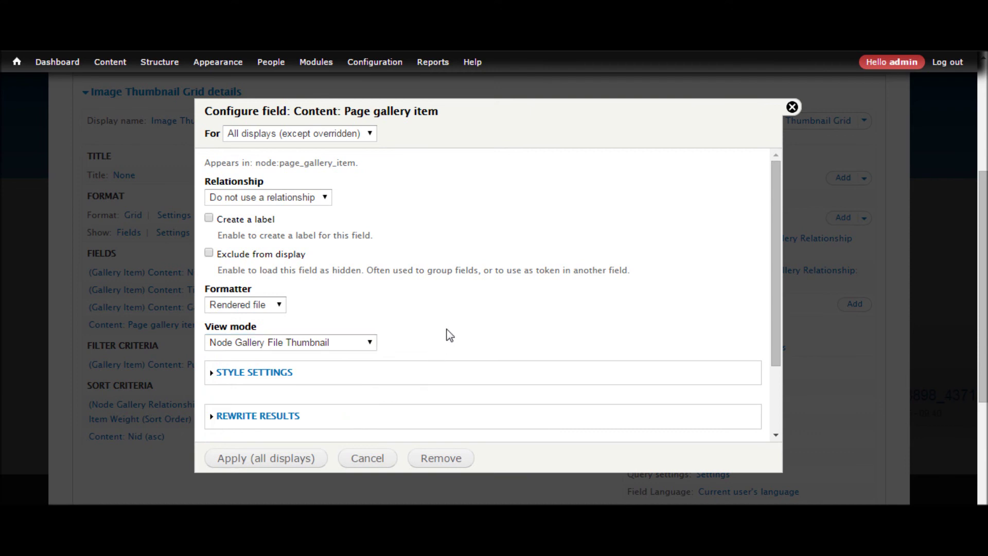
scroll(450, 336, "down", 3)
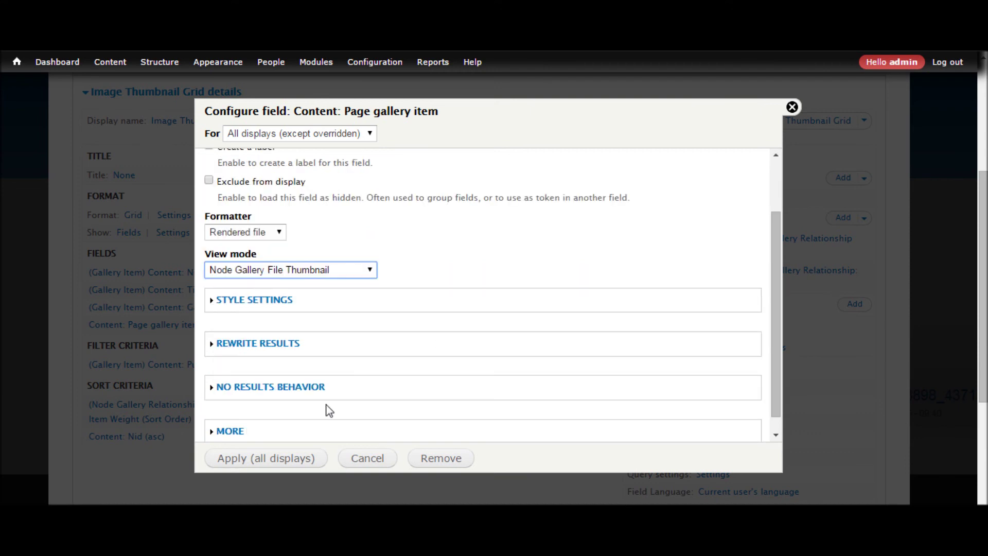
left_click(267, 459)
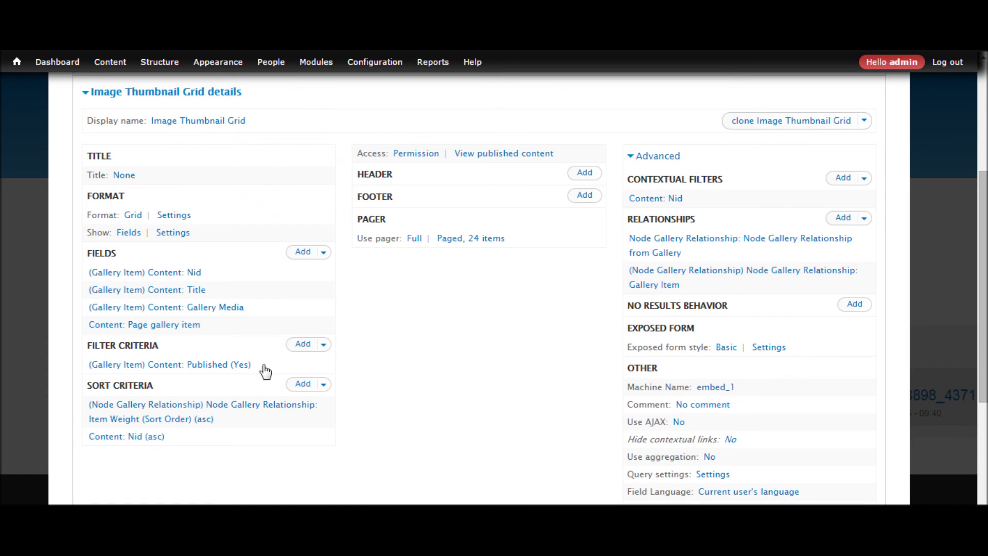
Step: Remove the Gallery Media field, leaving the Title field settings unchanged
left_click(230, 312)
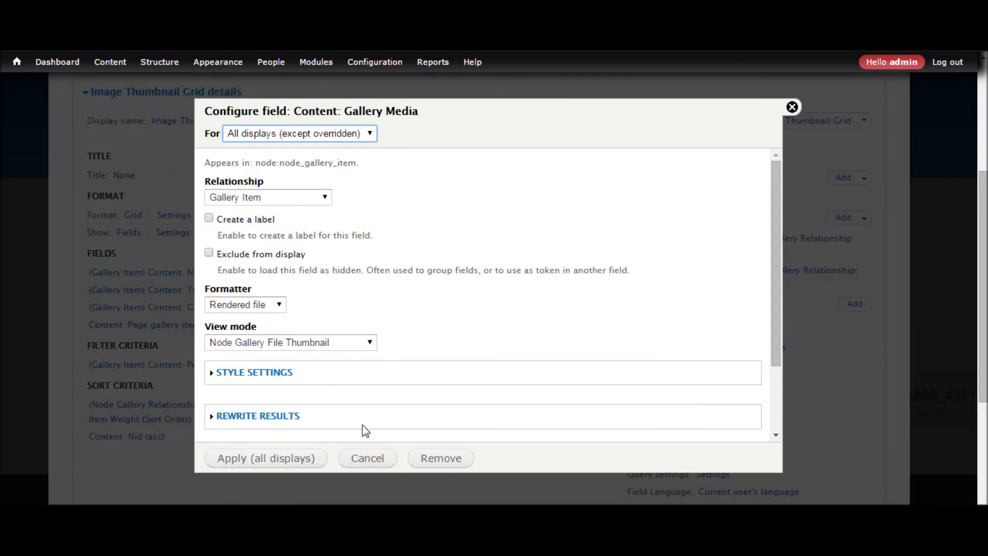
left_click(435, 459)
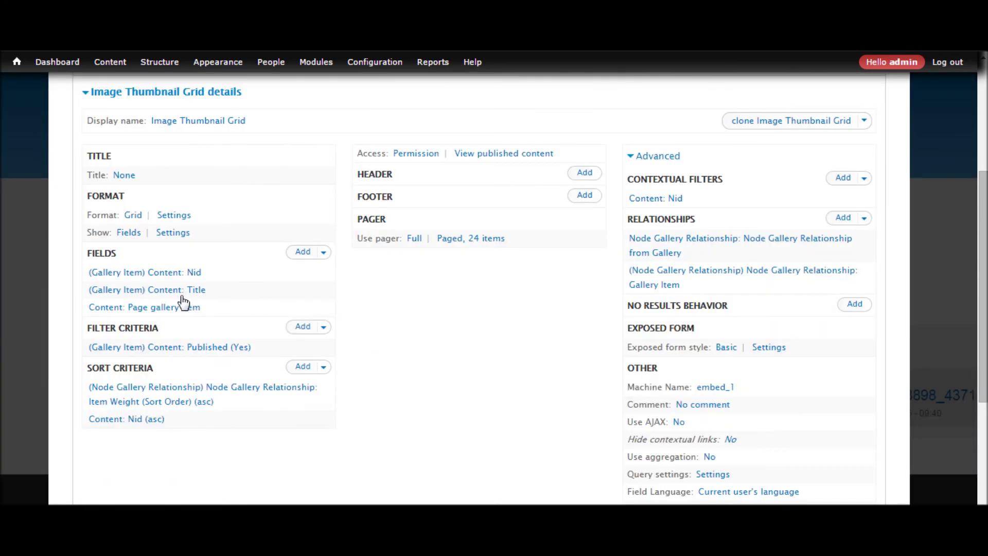
left_click(184, 299)
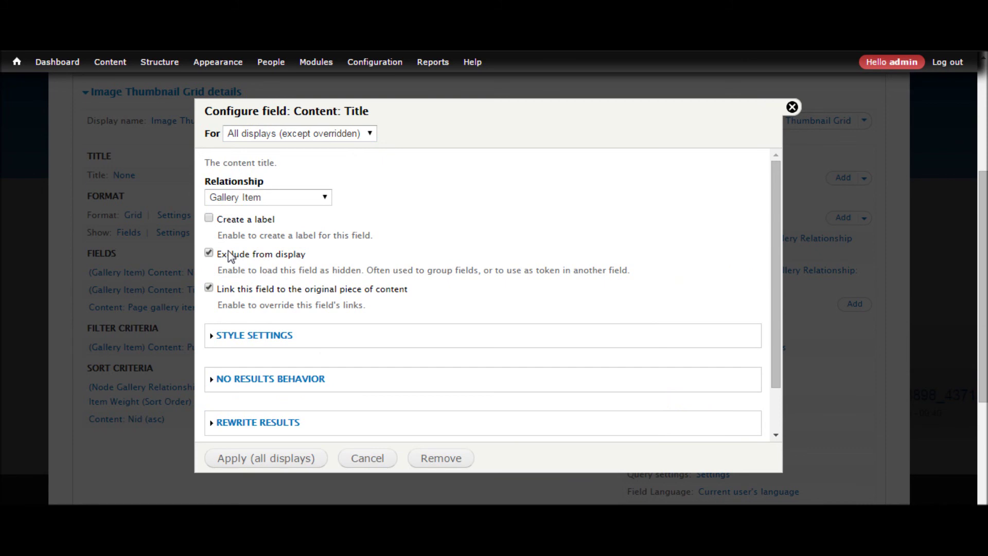
left_click(380, 466)
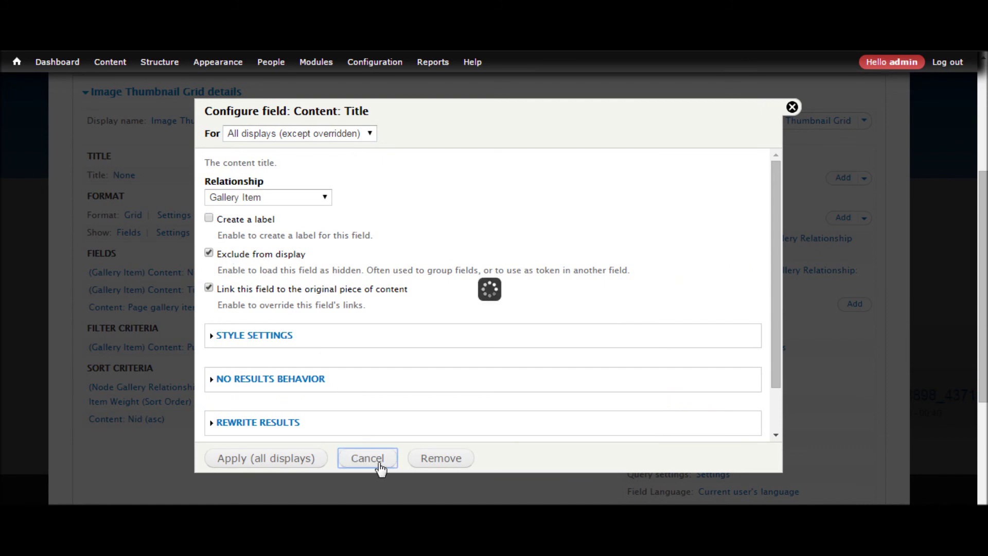
Step: Save the cloned view and reopen it via the gallery page's Edit view link
scroll(702, 293, "up", 3)
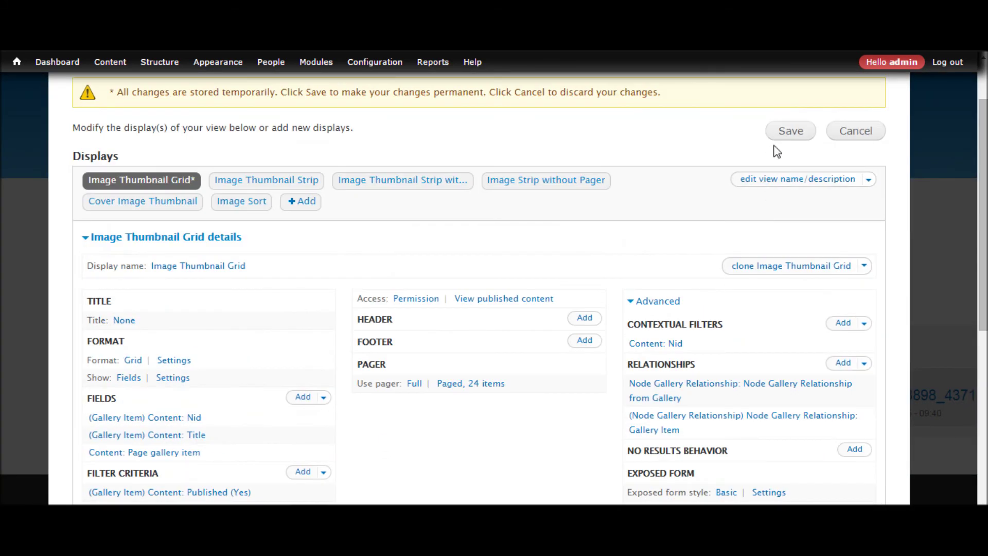
left_click(788, 131)
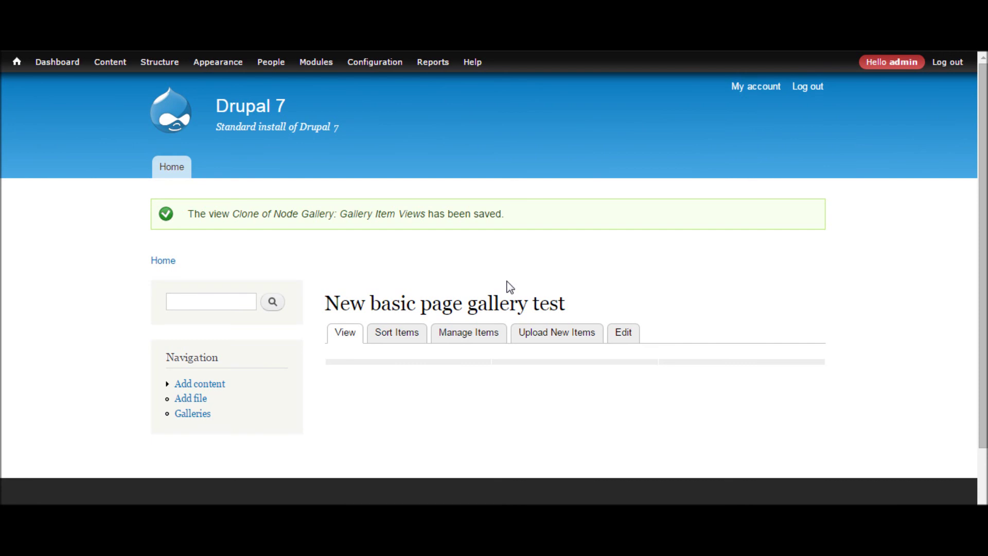
left_click(807, 367)
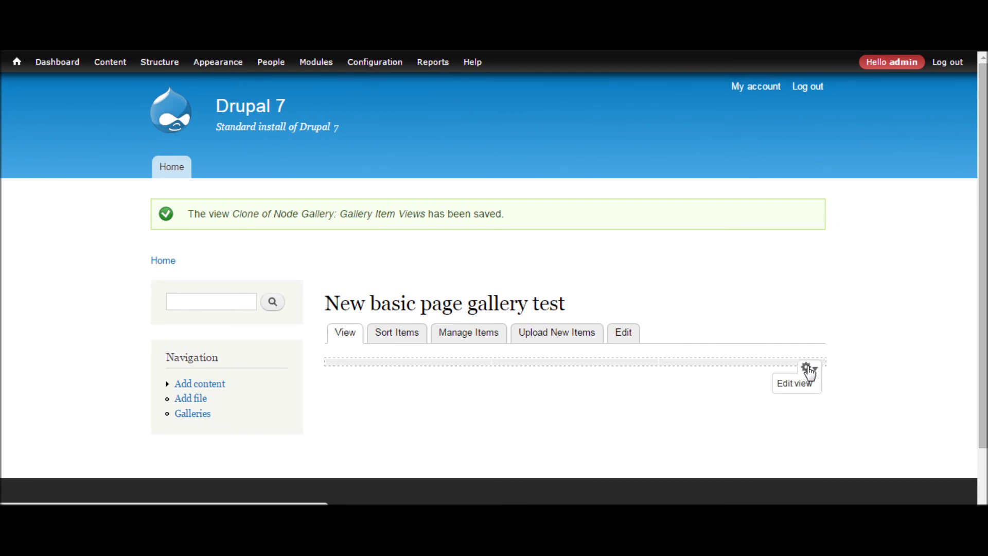
left_click(773, 391)
left_click(807, 367)
left_click(795, 384)
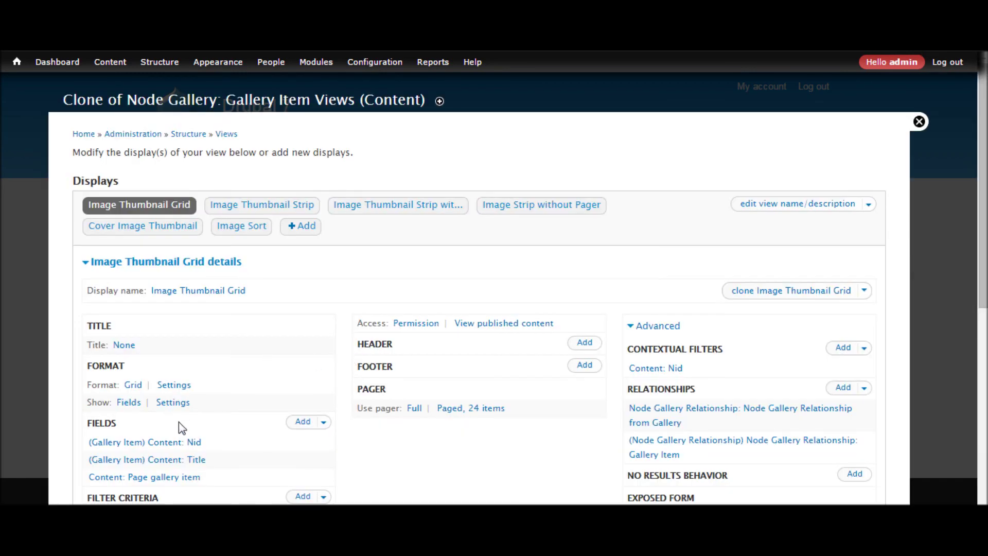
Step: Set the Page gallery item field's relationship to Gallery Item, keeping Node Gallery File Thumbnail, and save
scroll(183, 407, "down", 2)
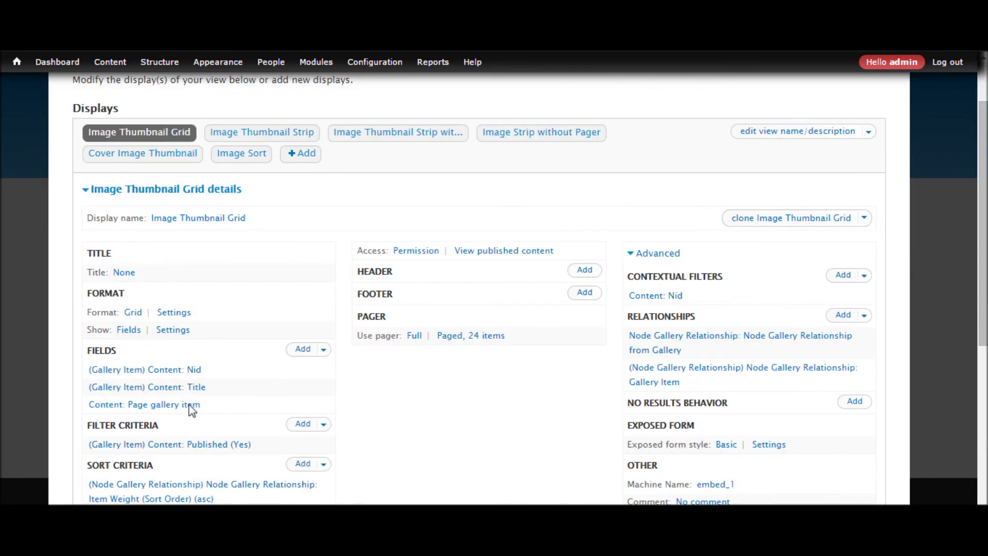
left_click(192, 408)
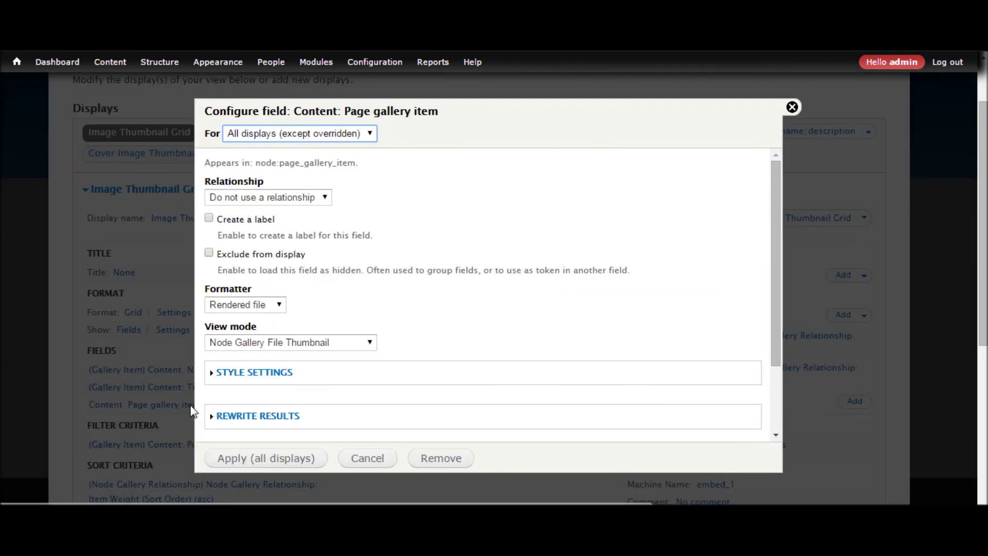
left_click(249, 198)
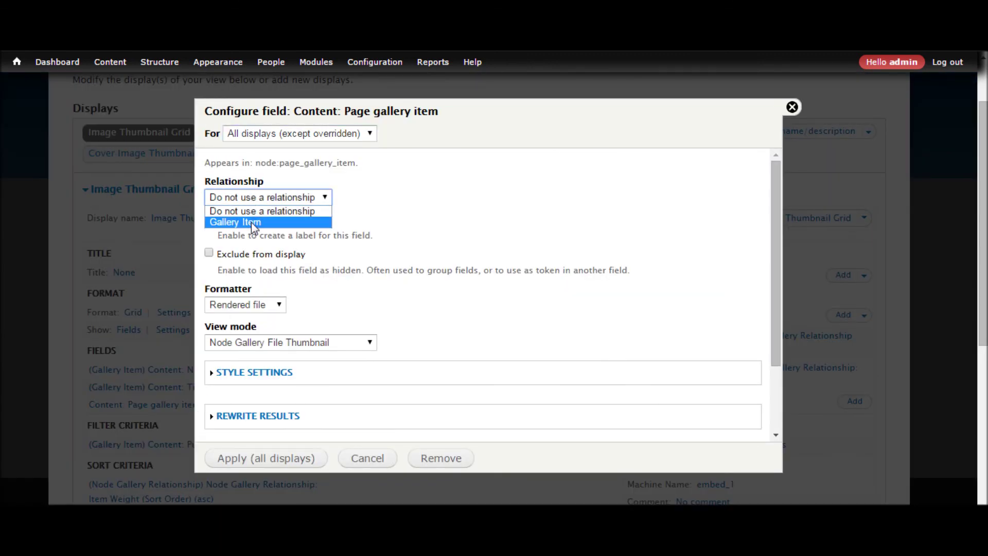
left_click(254, 221)
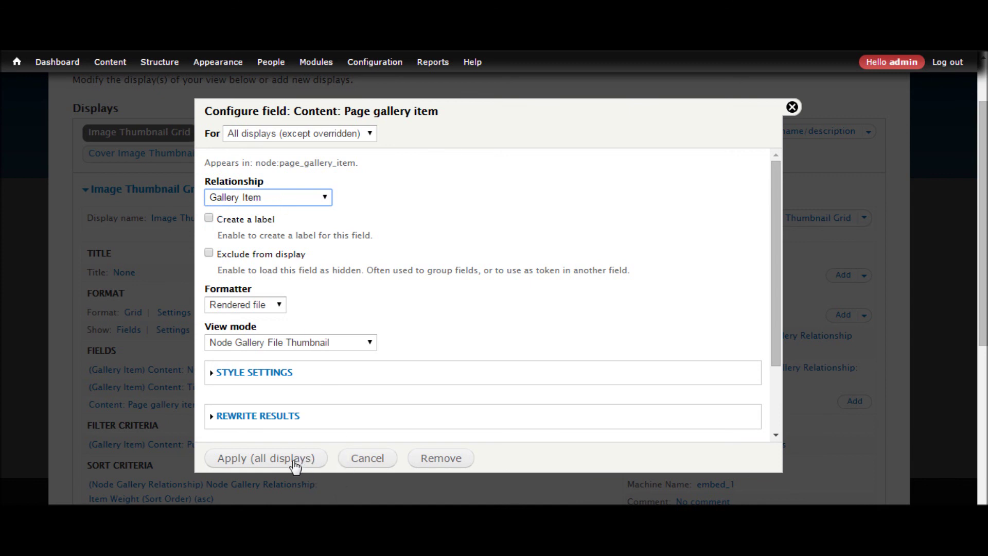
left_click(350, 343)
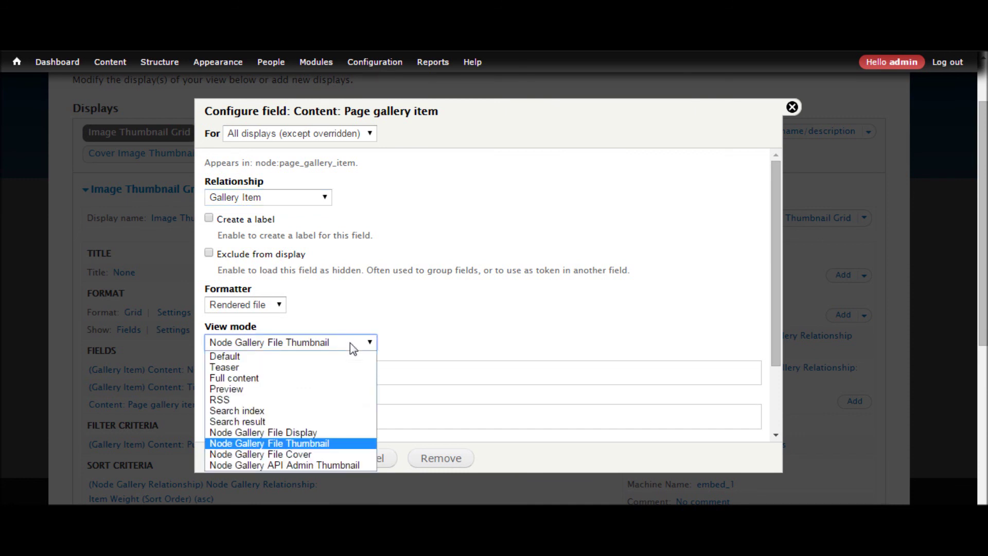
left_click(350, 343)
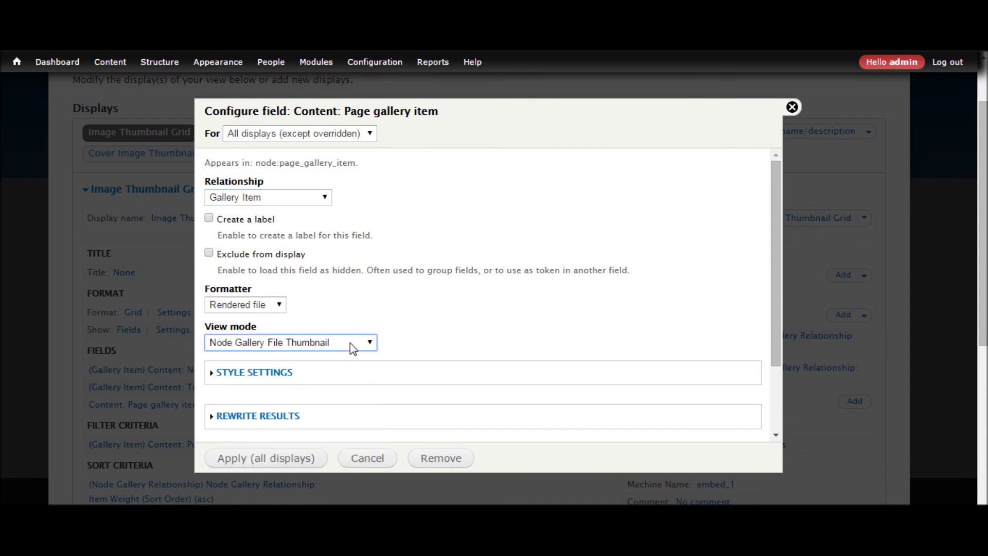
left_click(260, 461)
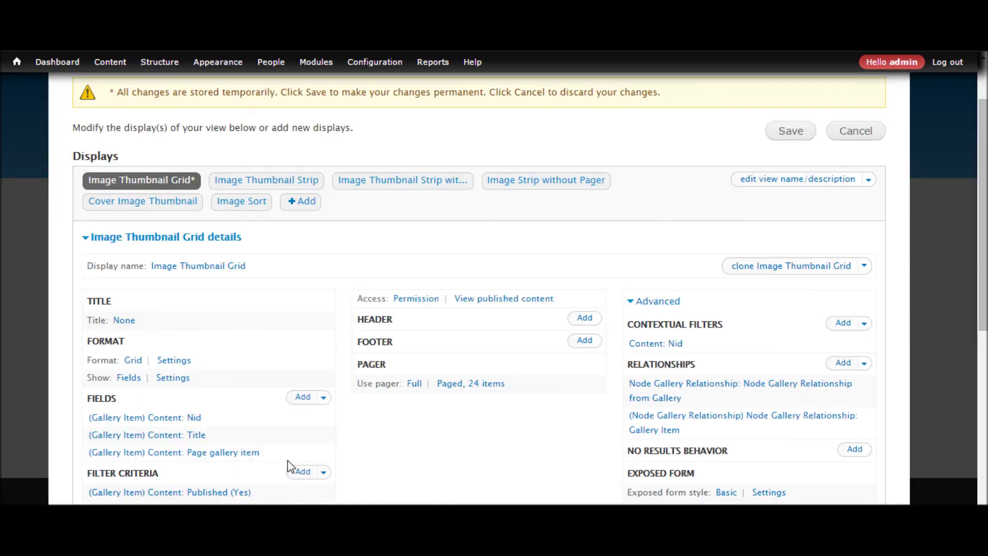
left_click(785, 131)
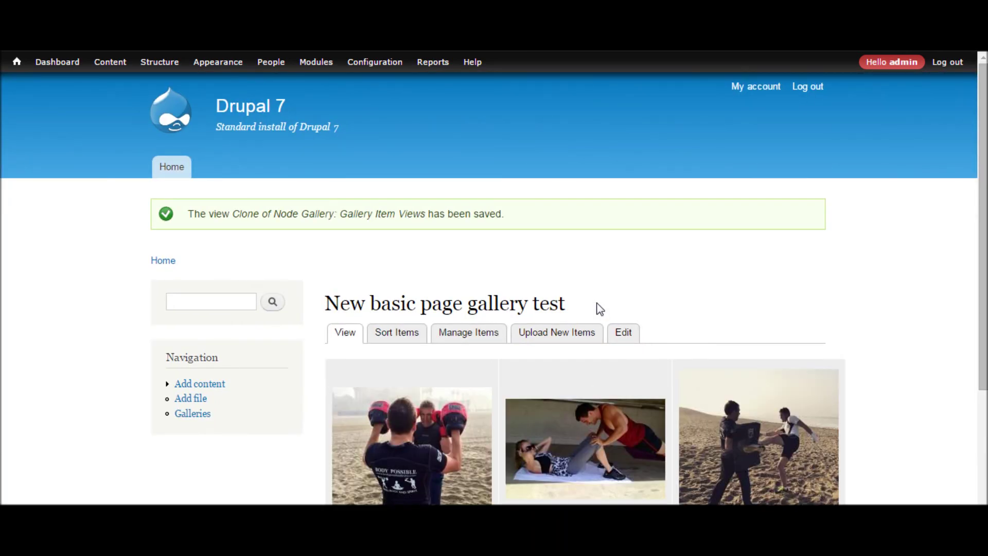
Step: Open the first thumbnail in the Colorbox lightbox twice, closing it each time, then scroll the gallery
scroll(600, 309, "down", 3)
left_click(431, 302)
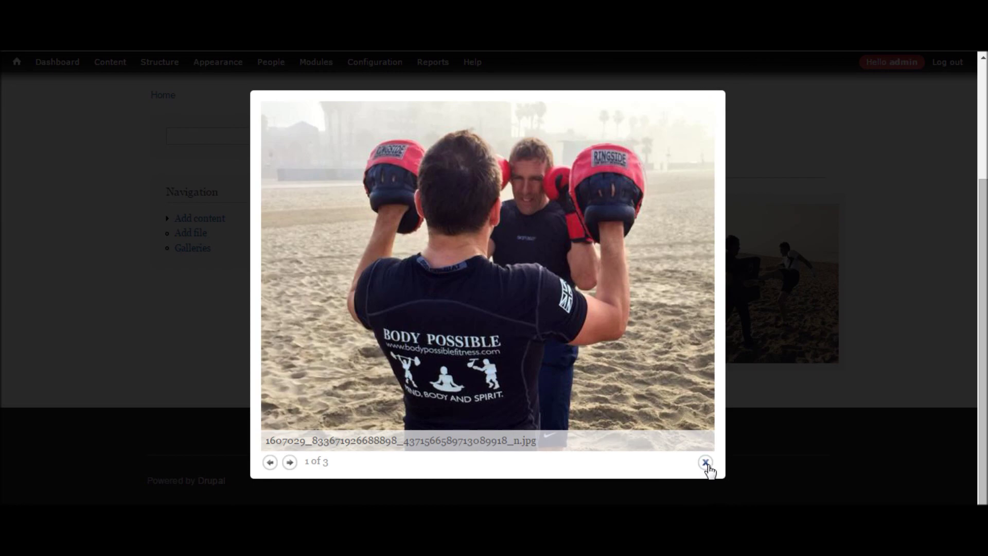
left_click(705, 463)
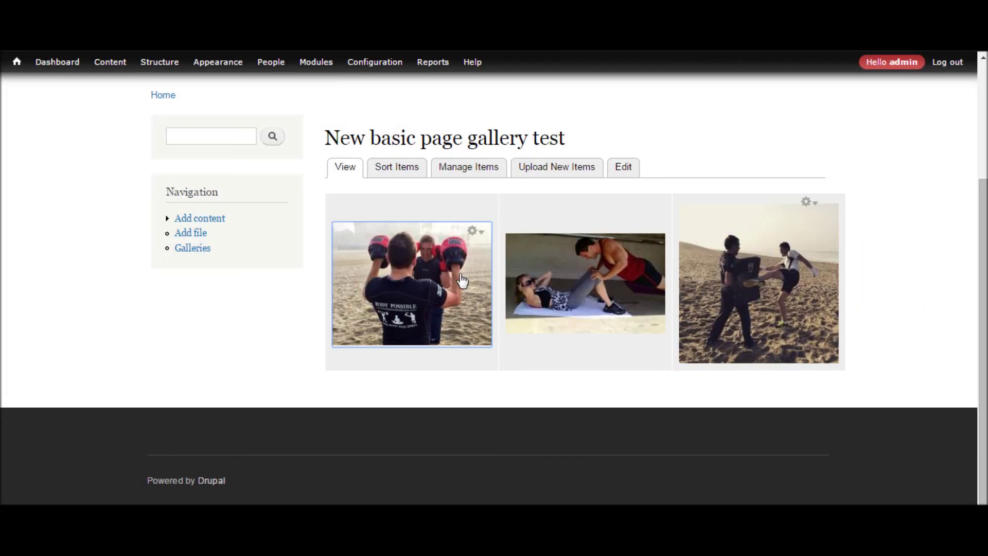
left_click(433, 287)
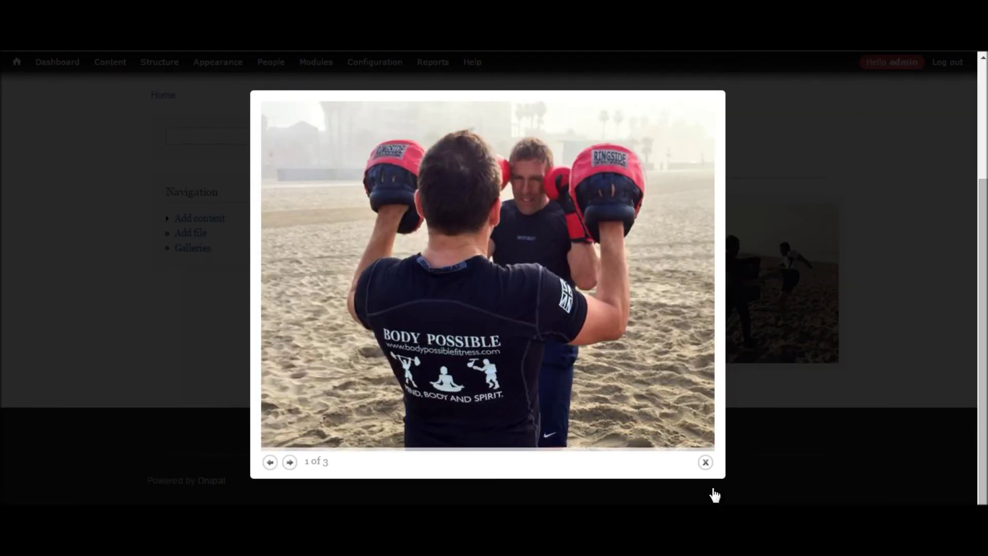
left_click(706, 463)
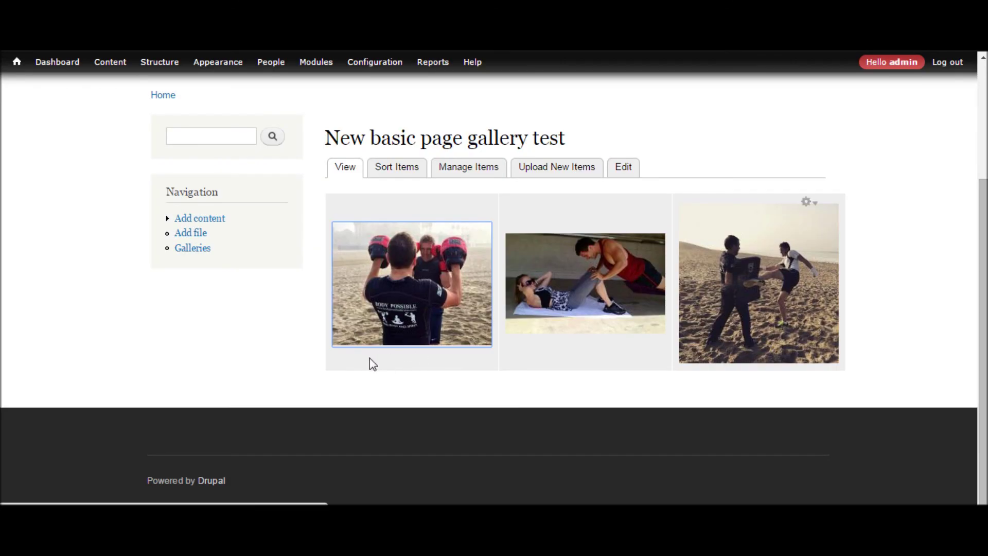
scroll(373, 364, "up", 3)
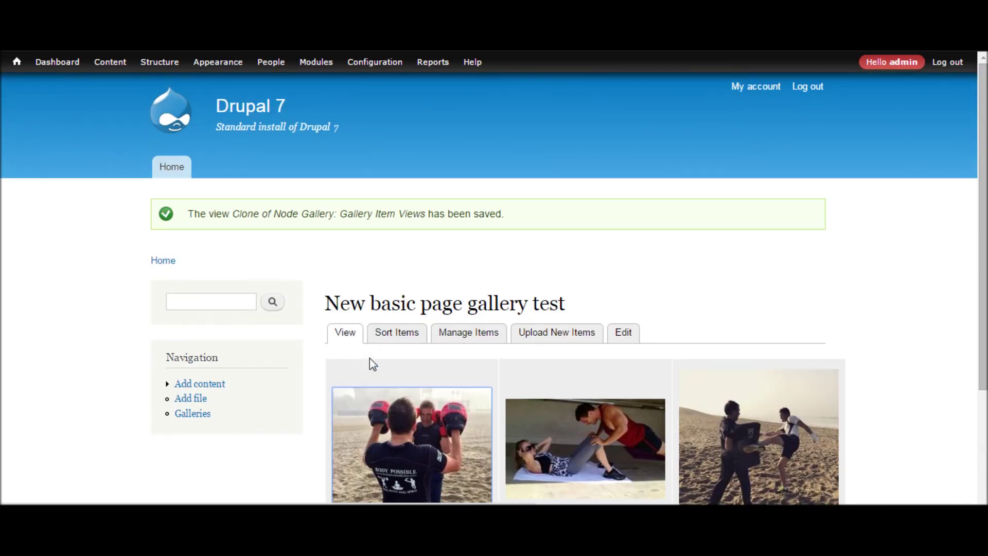
scroll(551, 408, "down", 3)
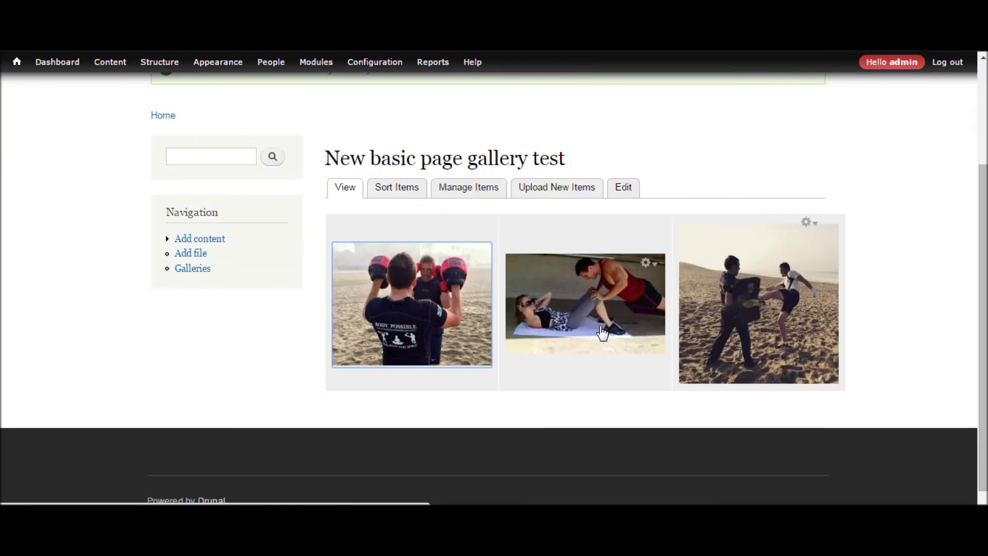
mouse_move(492, 363)
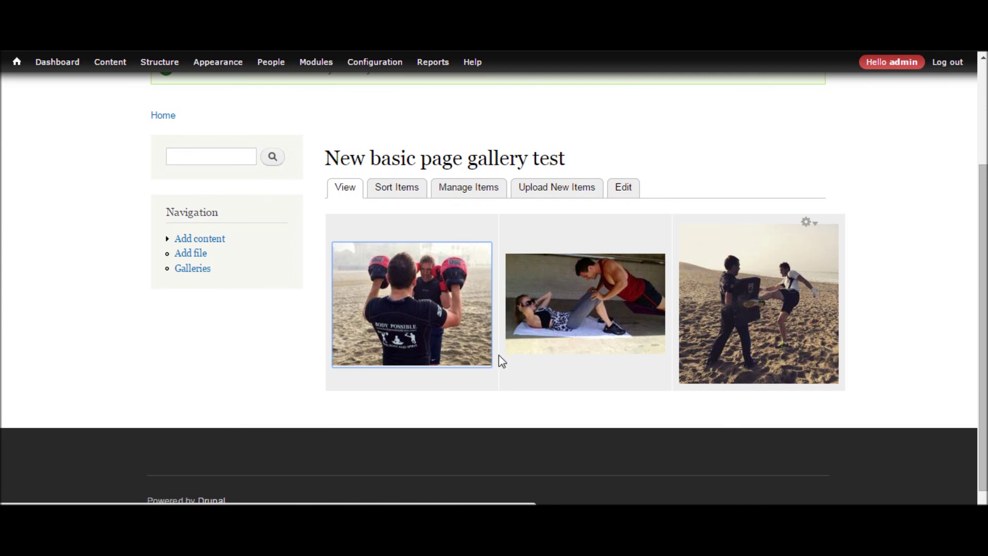
scroll(499, 355, "up", 3)
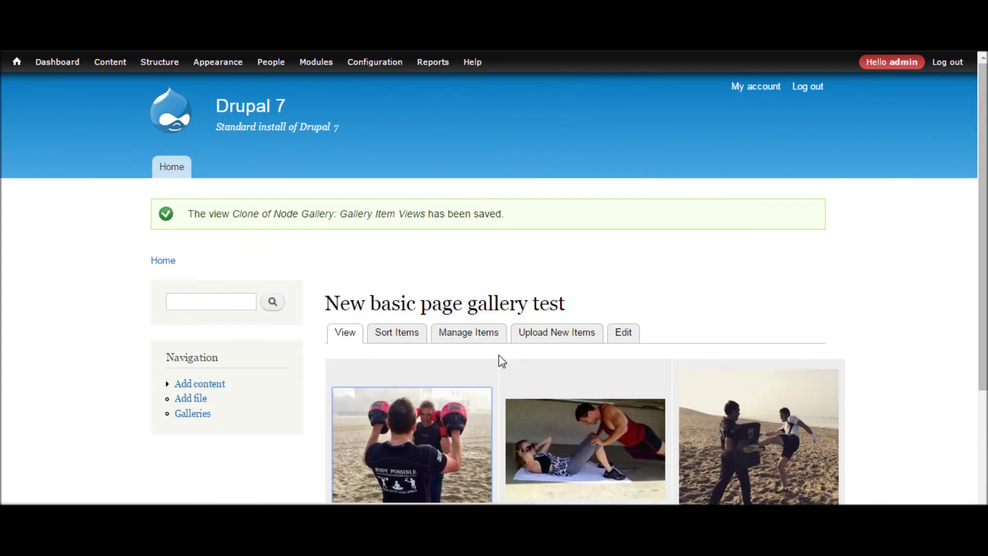